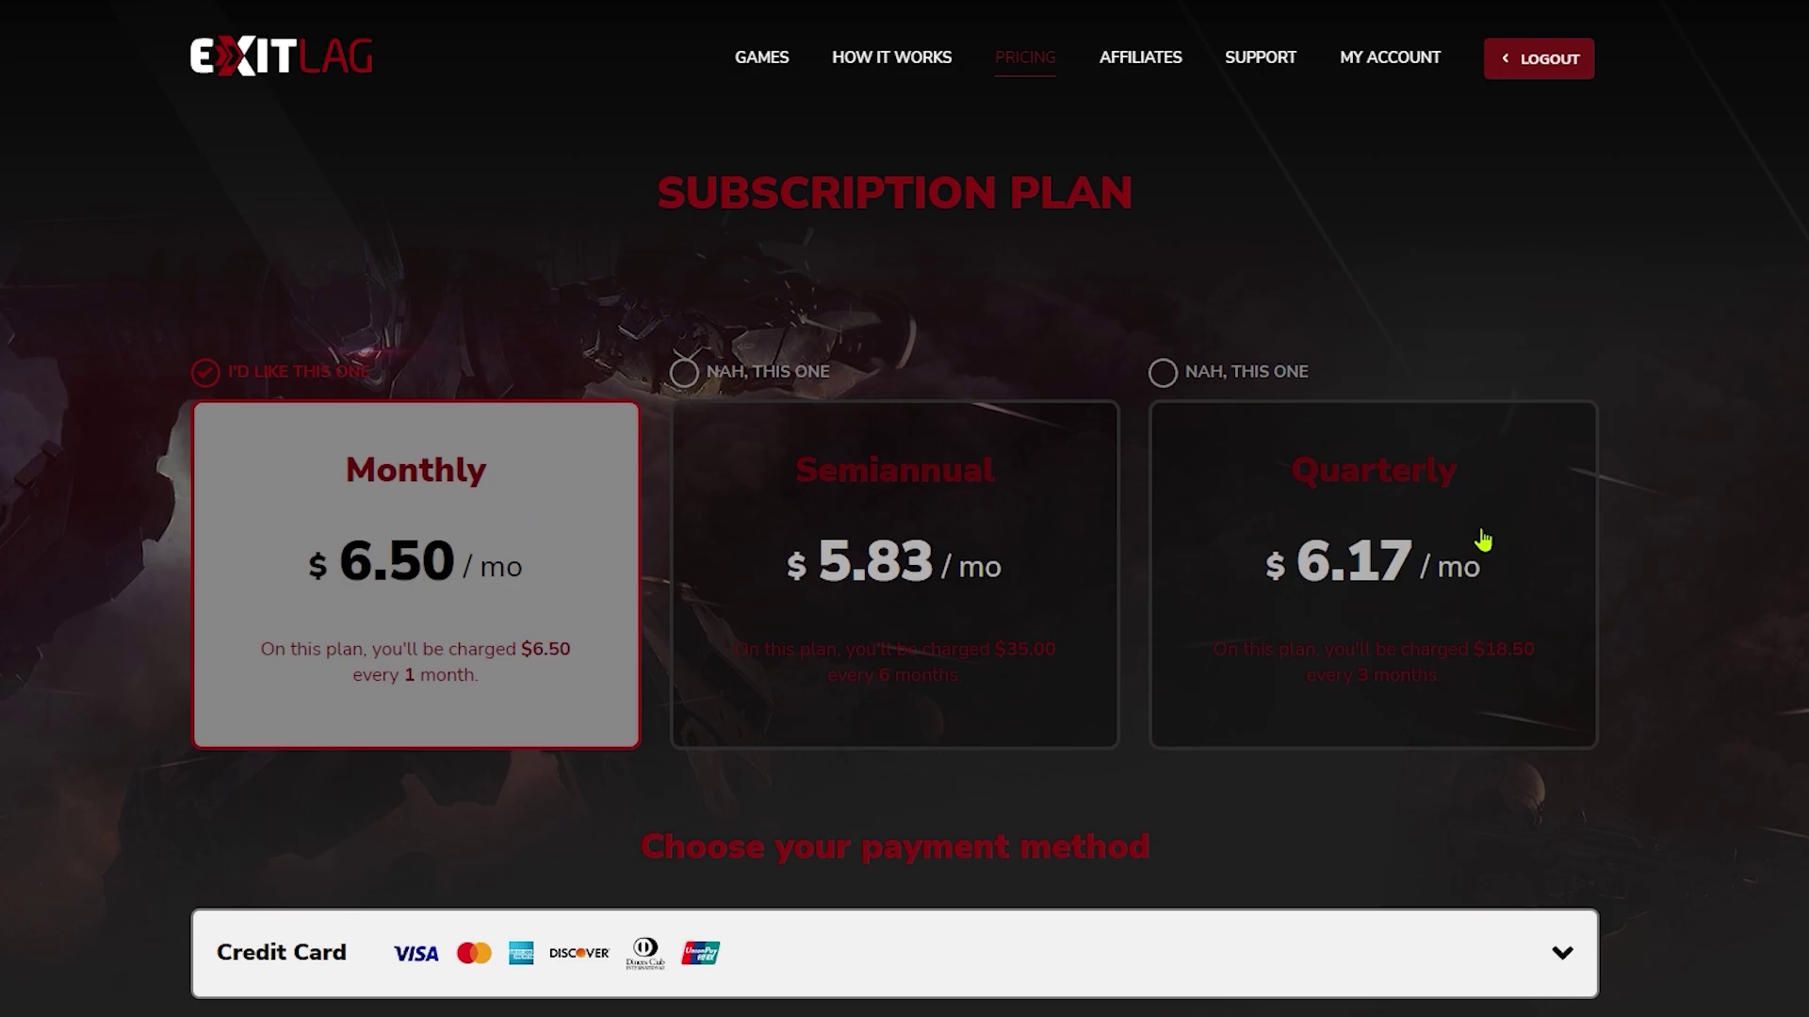
Step: Pay by credit card and apply promo code 'slap' to the Monthly plan checkout
scroll(1482, 539, "down", 3)
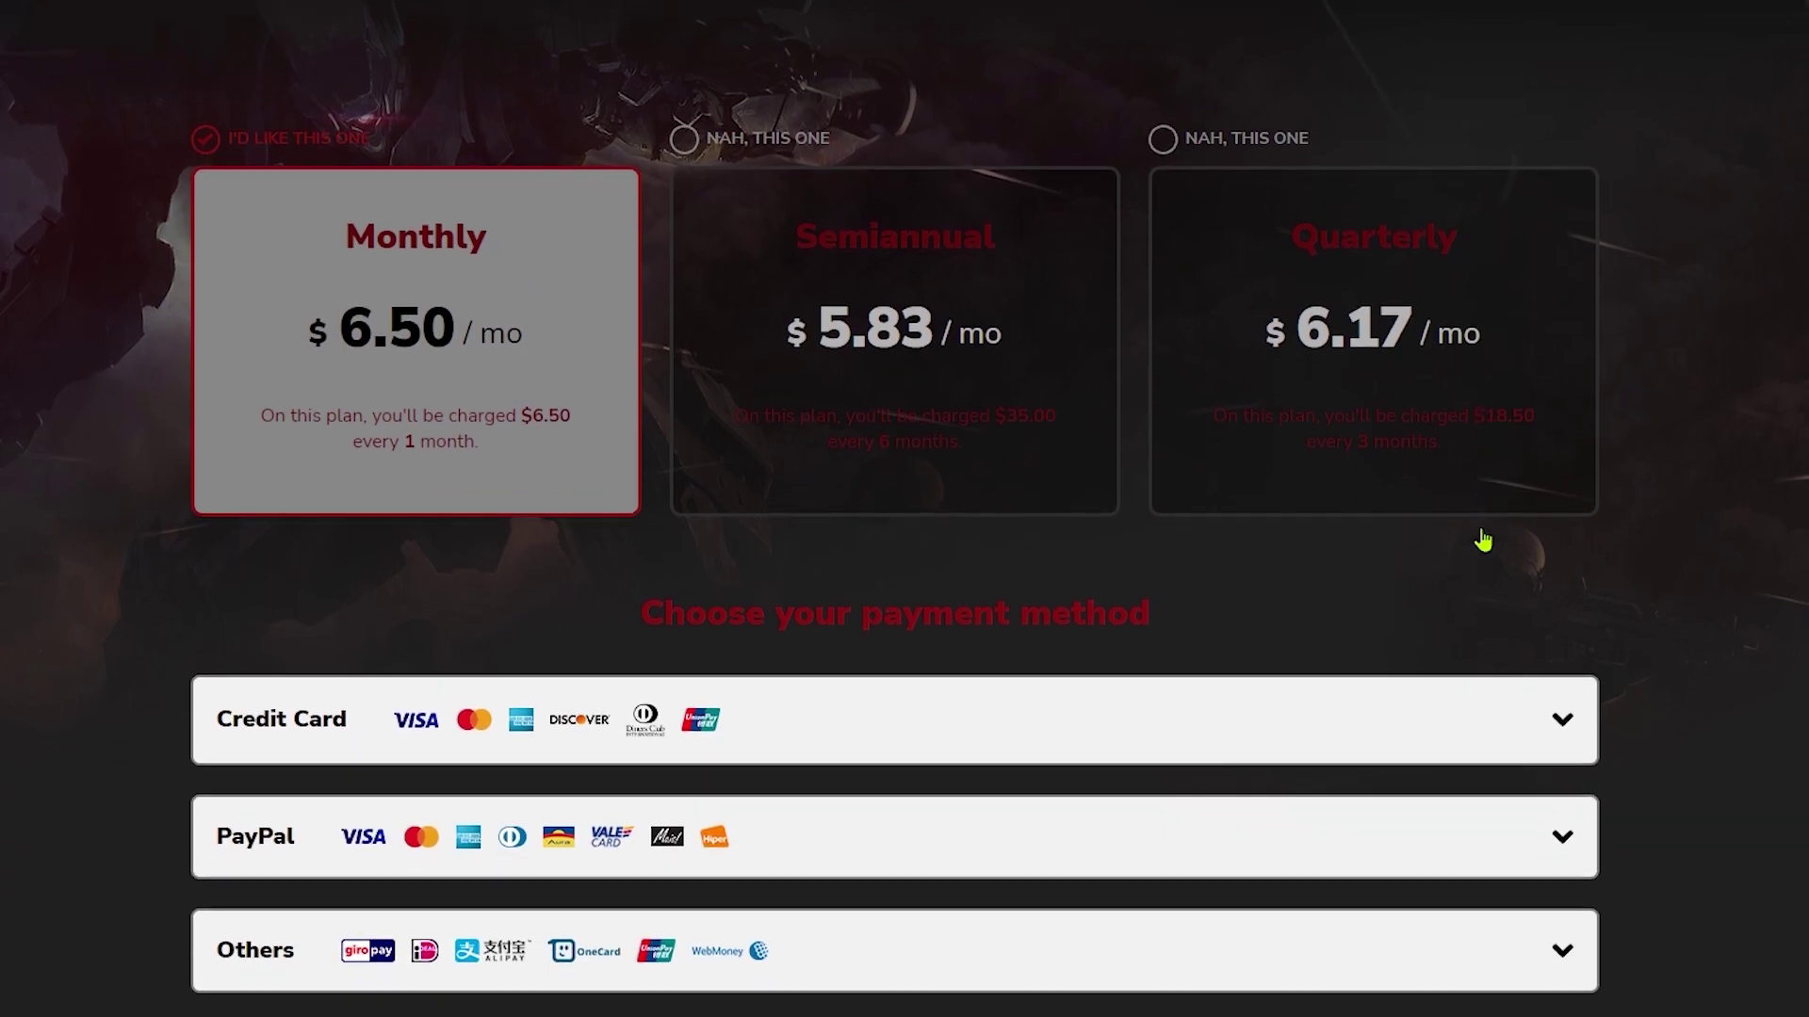
scroll(1465, 532, "down", 3)
left_click(1388, 497)
left_click(1301, 873)
type("slapi")
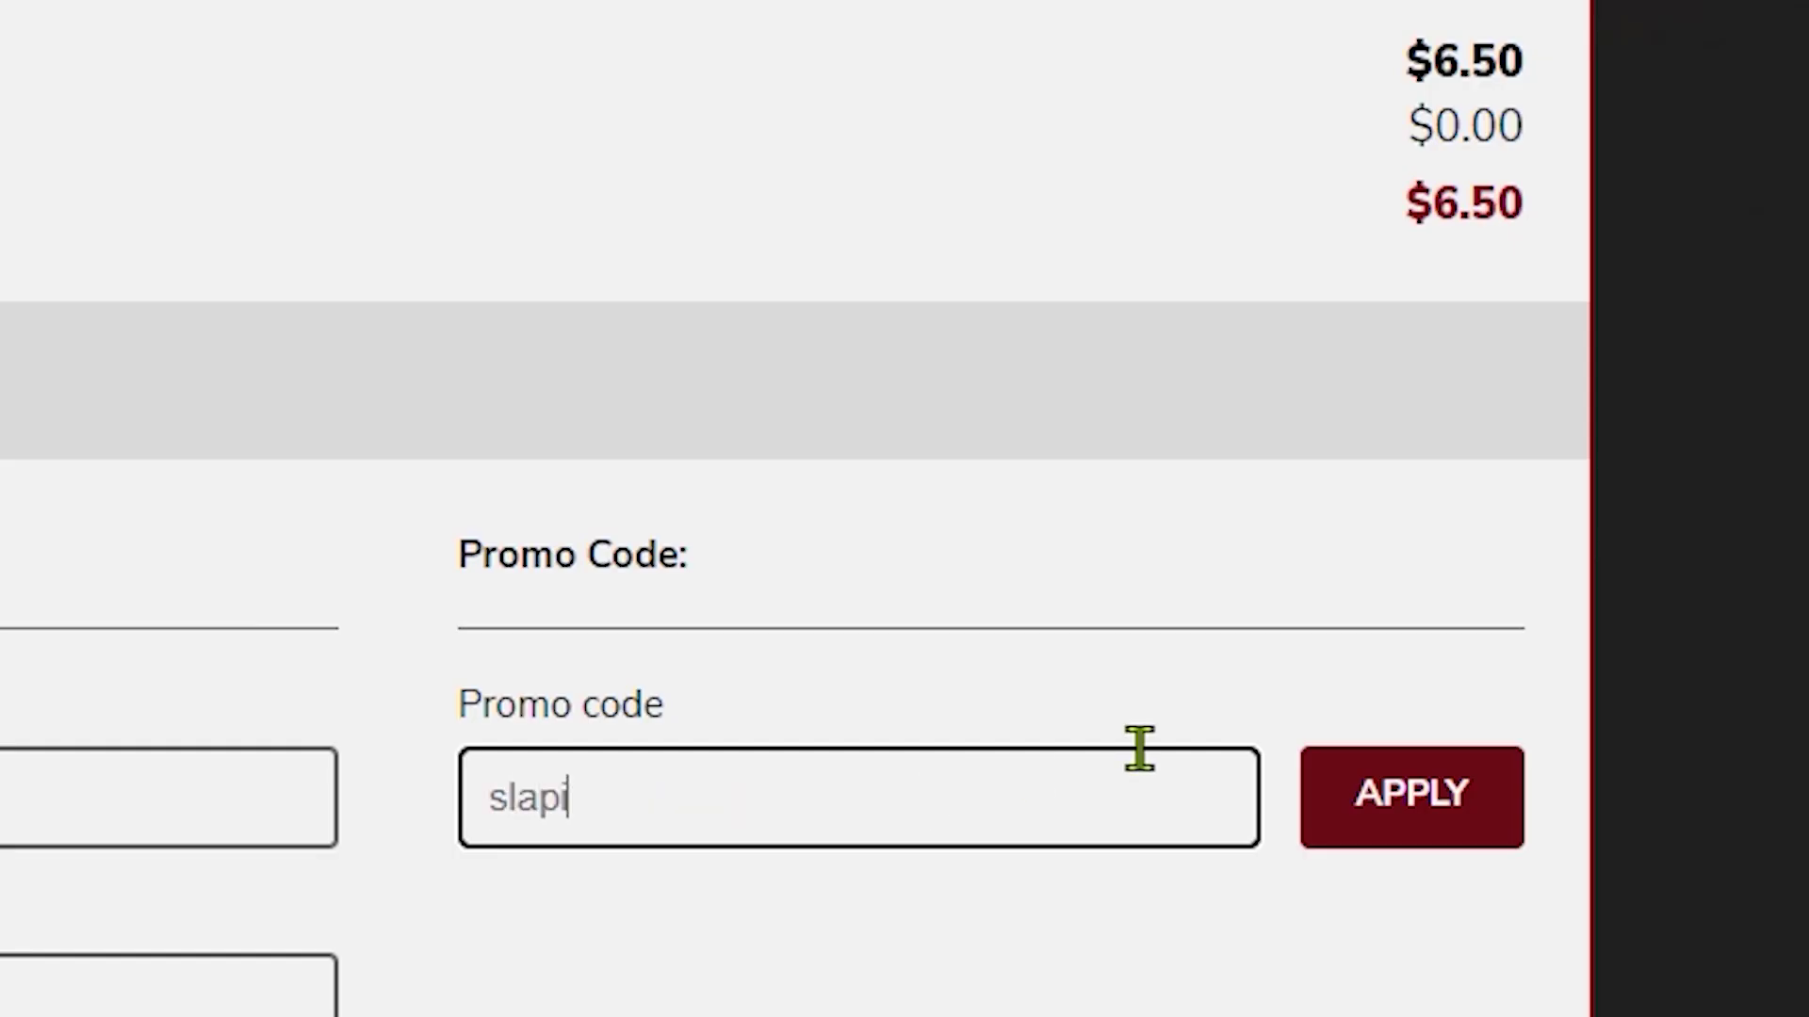
left_click(1461, 795)
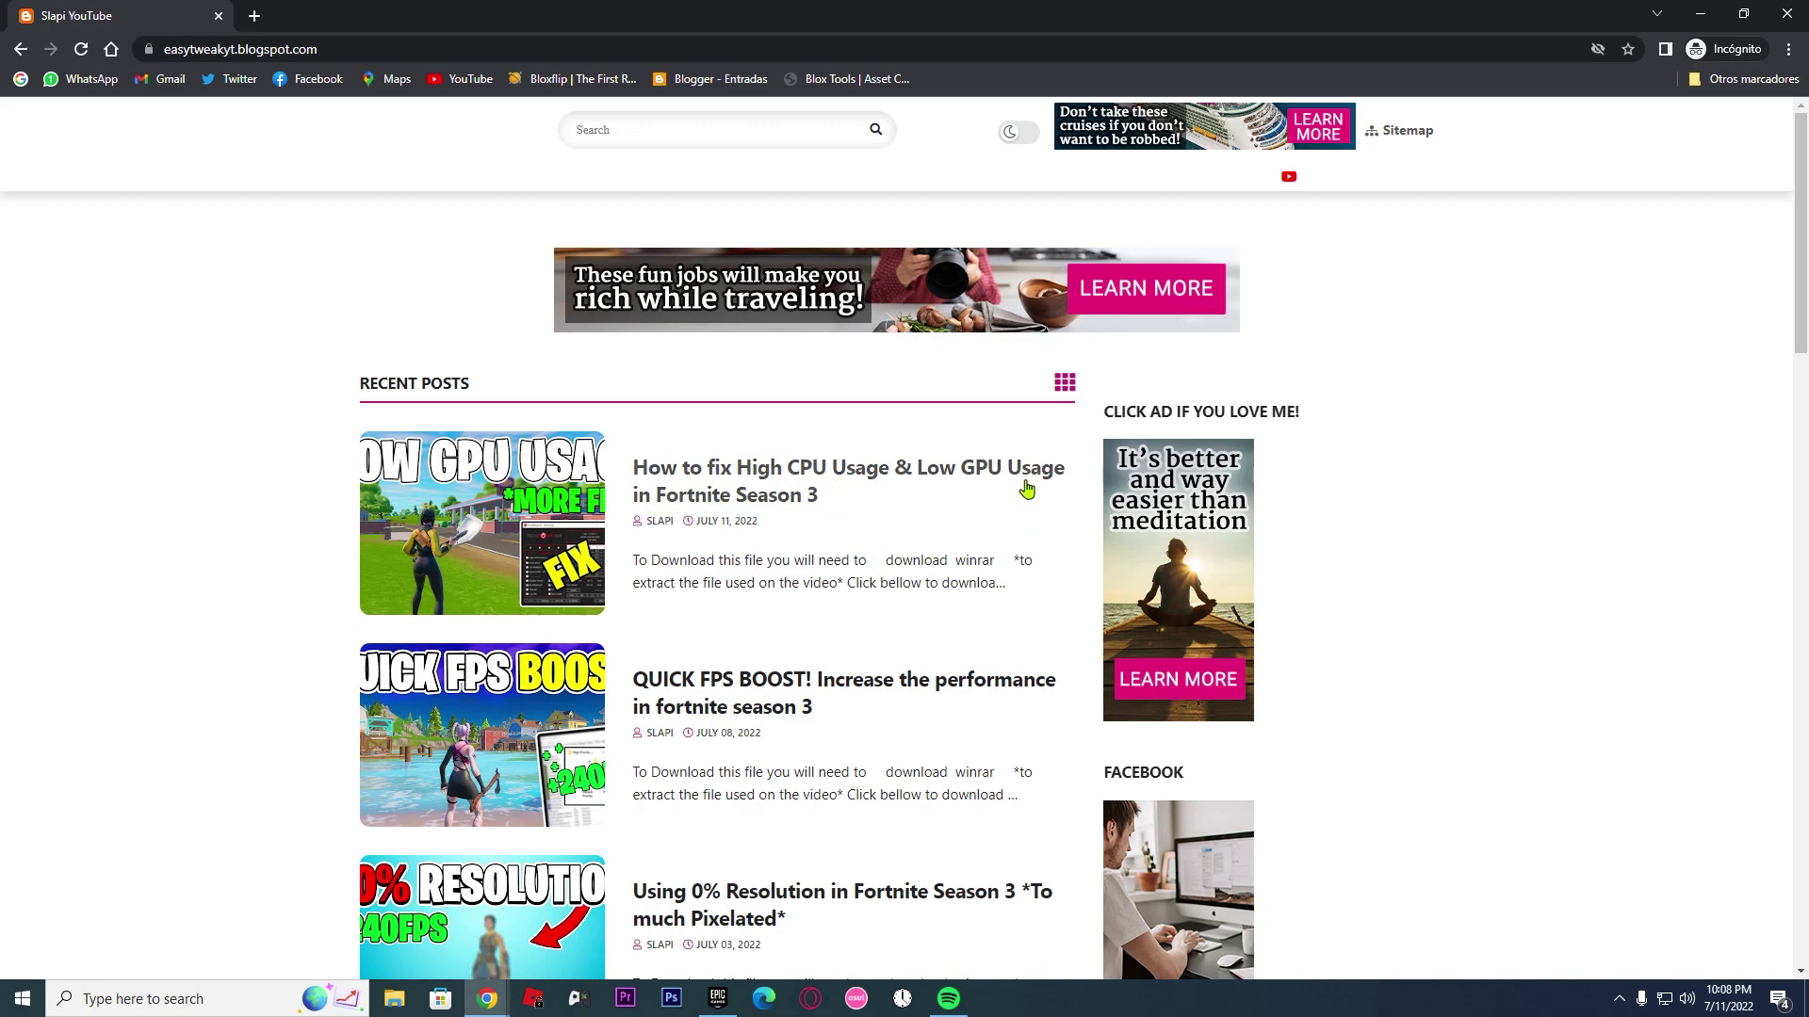
Step: Open the 'How to fix High CPU Usage' post, dismiss the file-sharing tab, and follow its DOWNLOAD link
scroll(640, 673, "down", 6)
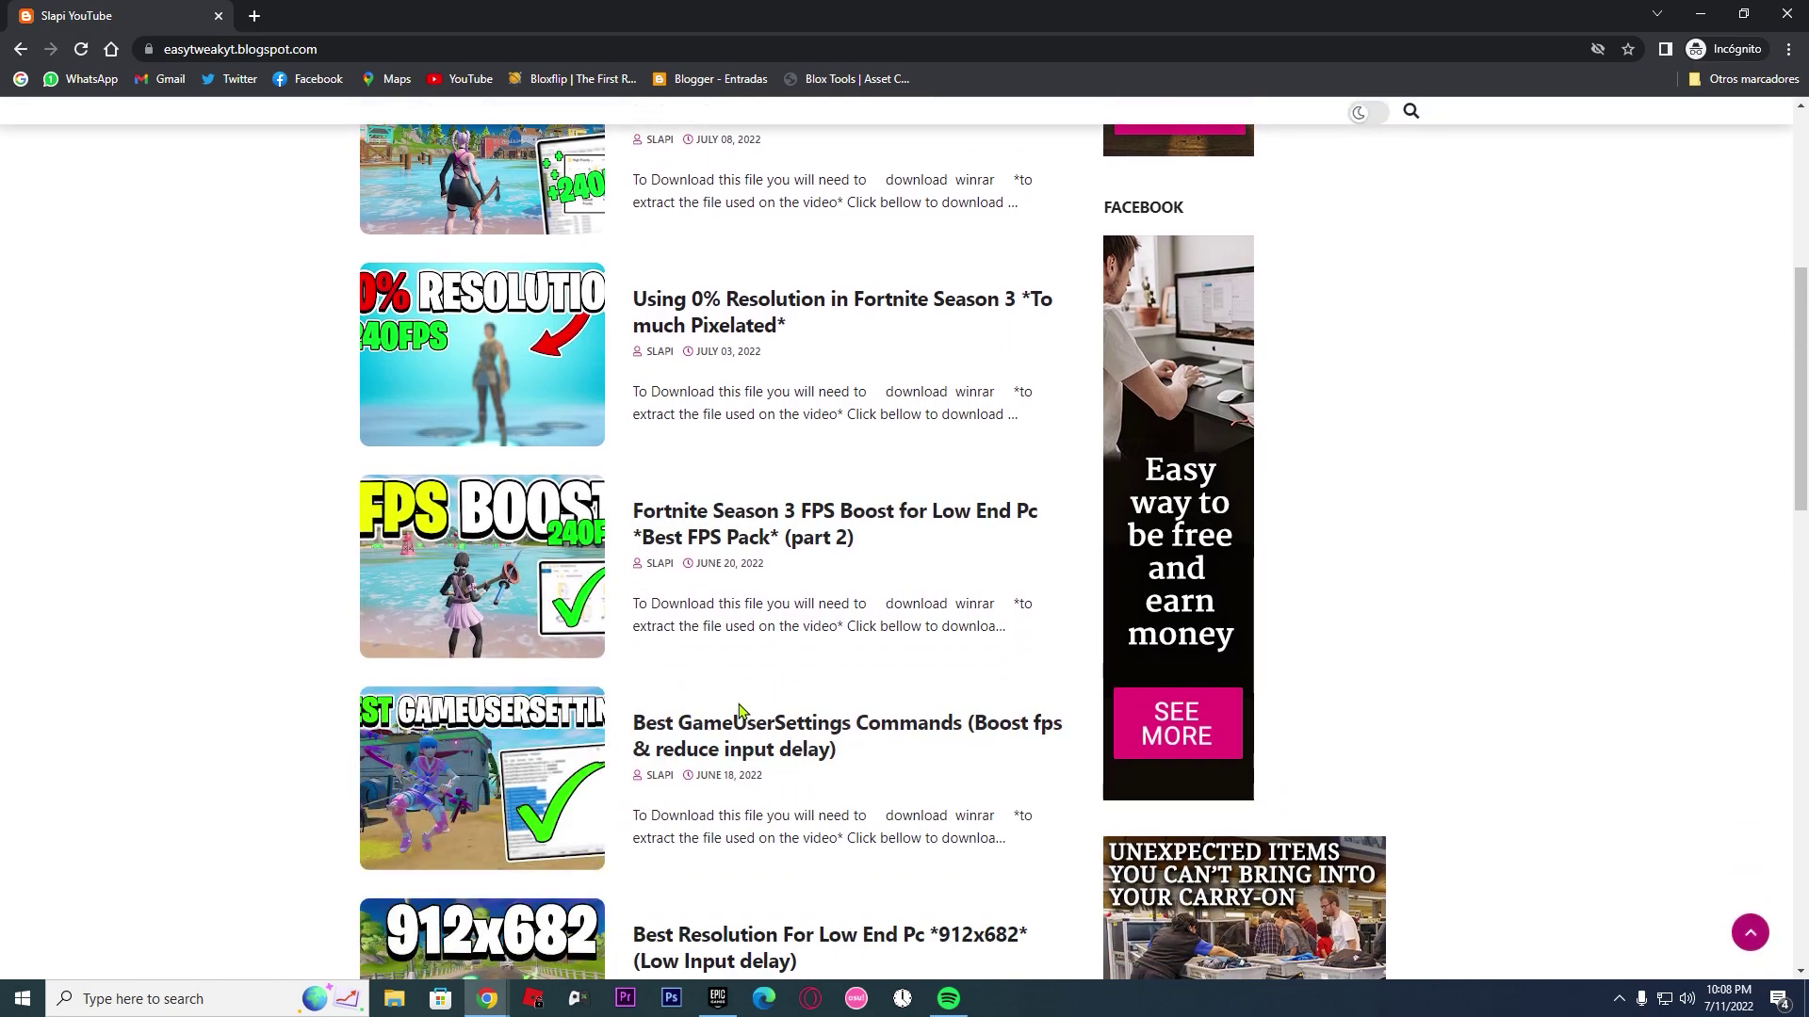
scroll(739, 711, "up", 6)
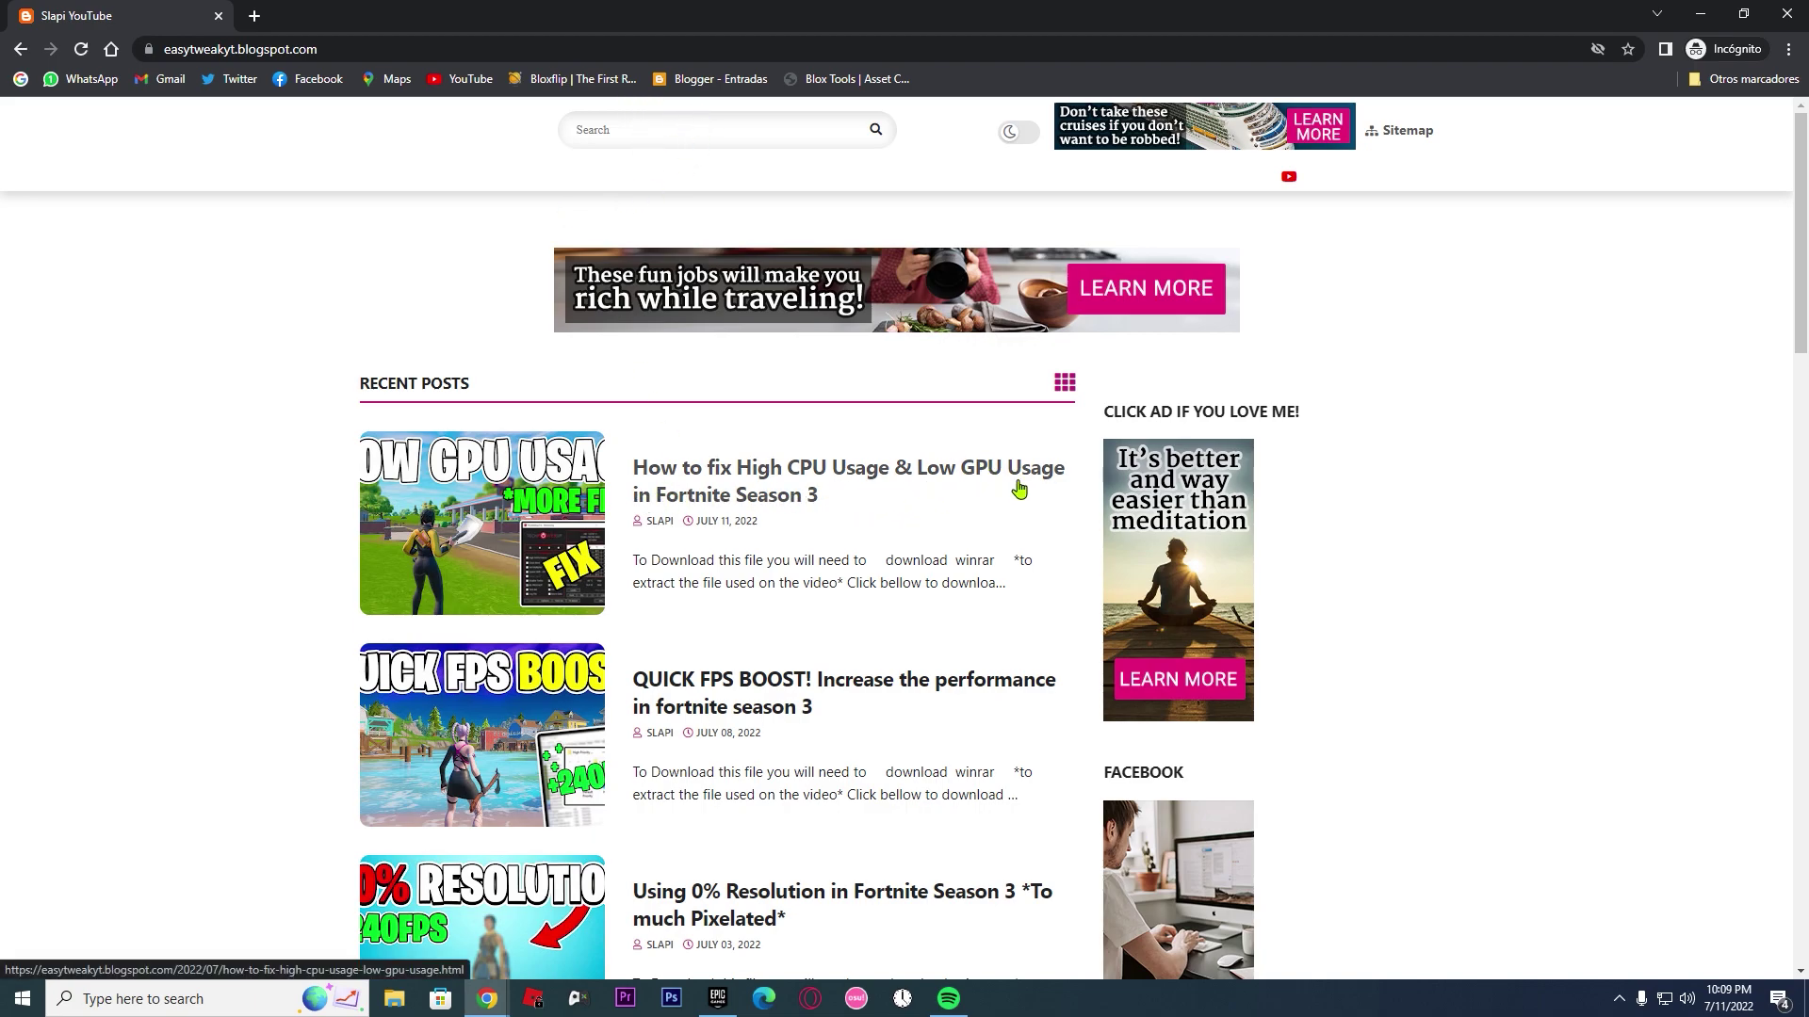
left_click(719, 496)
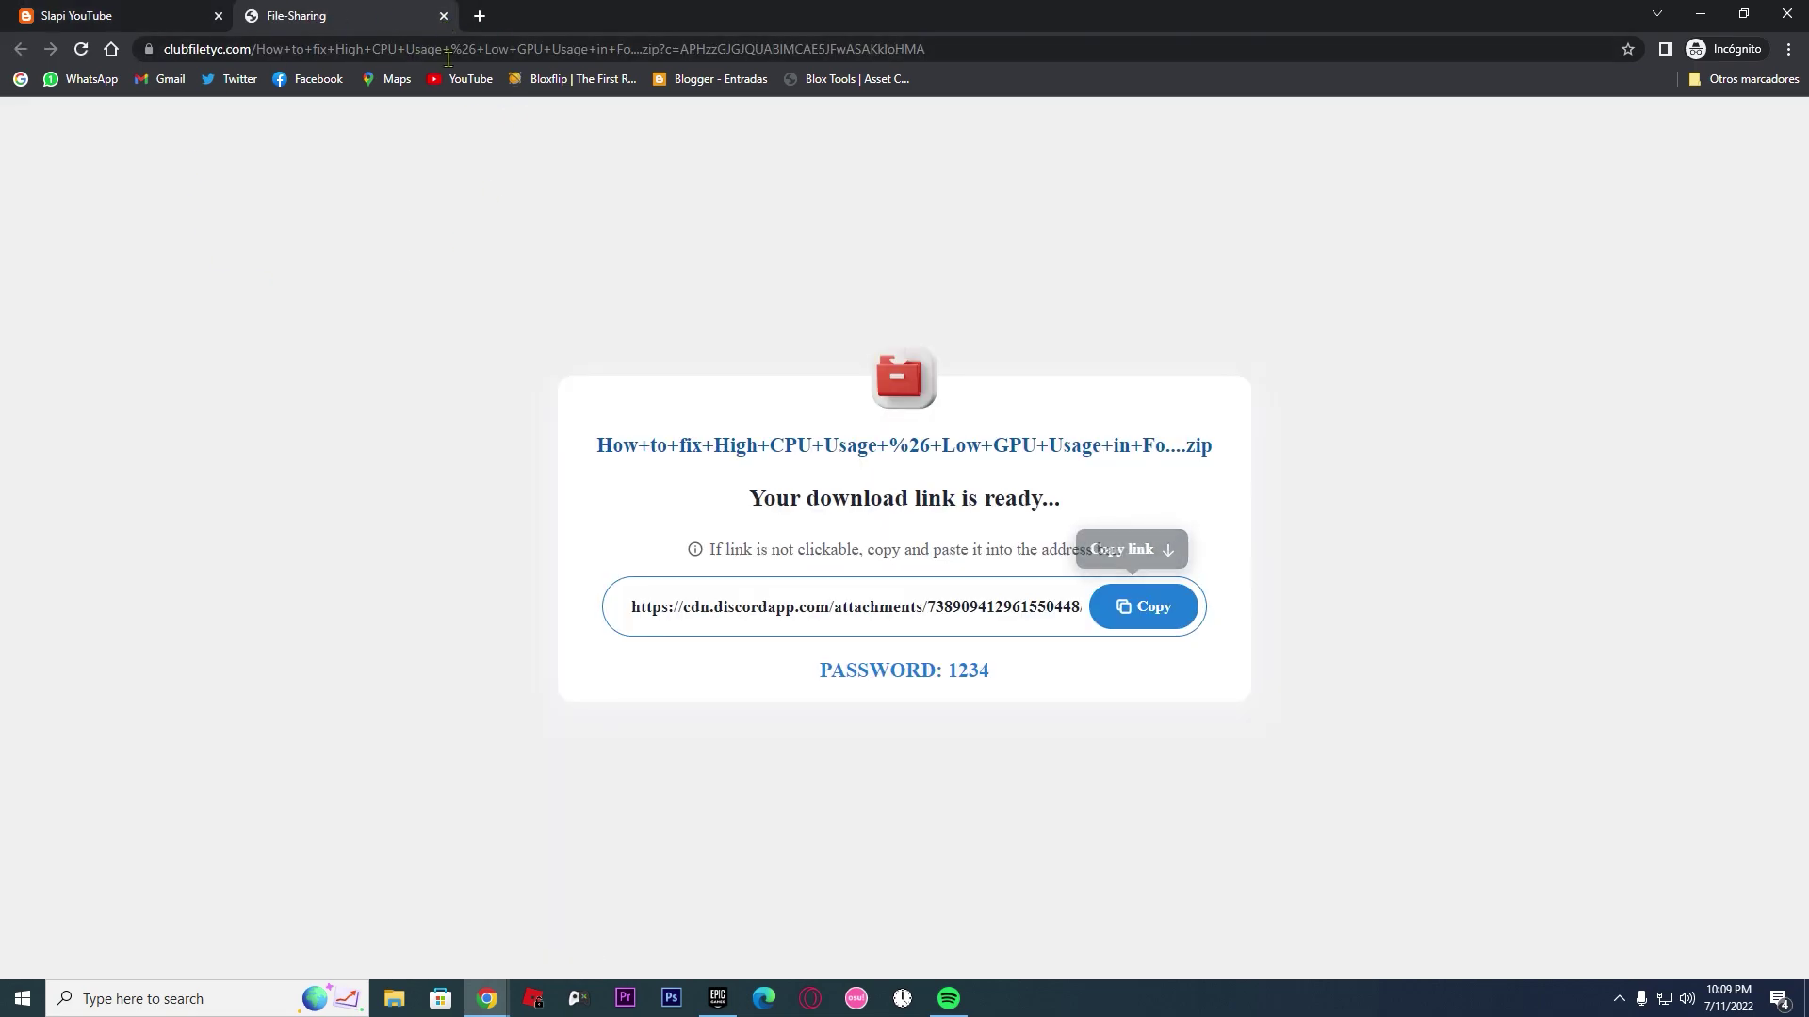
left_click(444, 16)
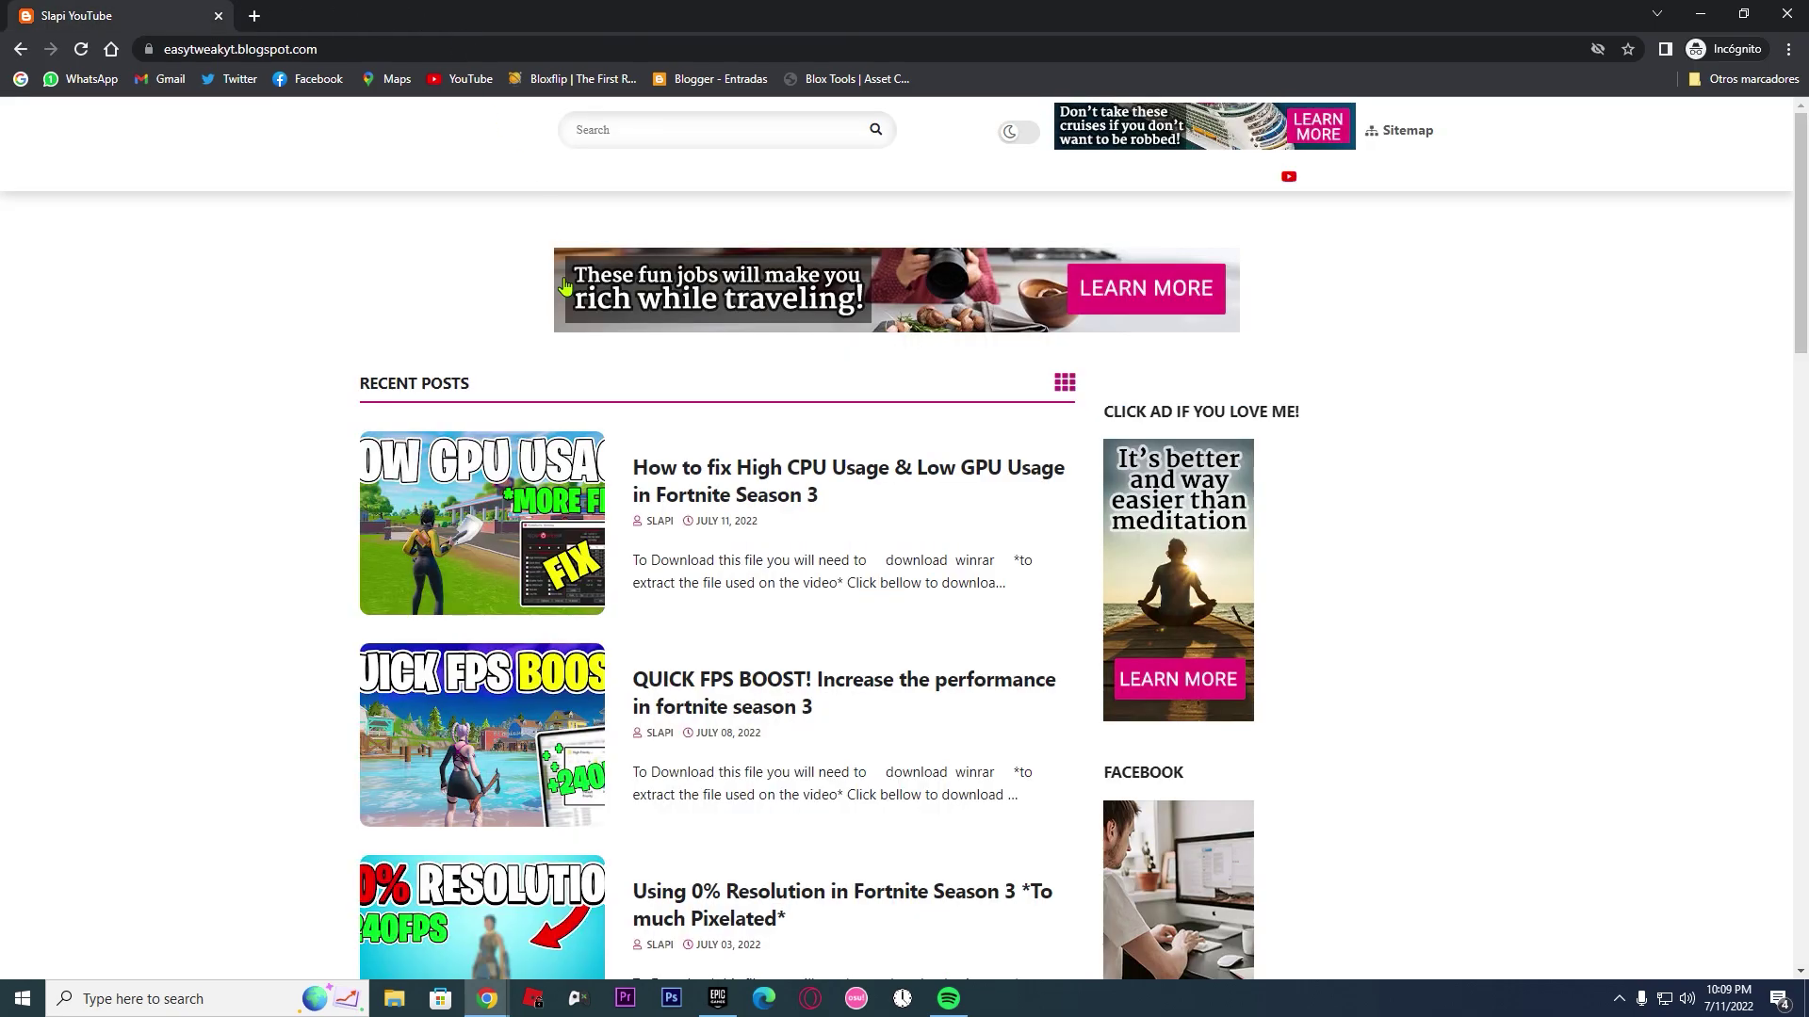
left_click(739, 472)
scroll(731, 638, "down", 10)
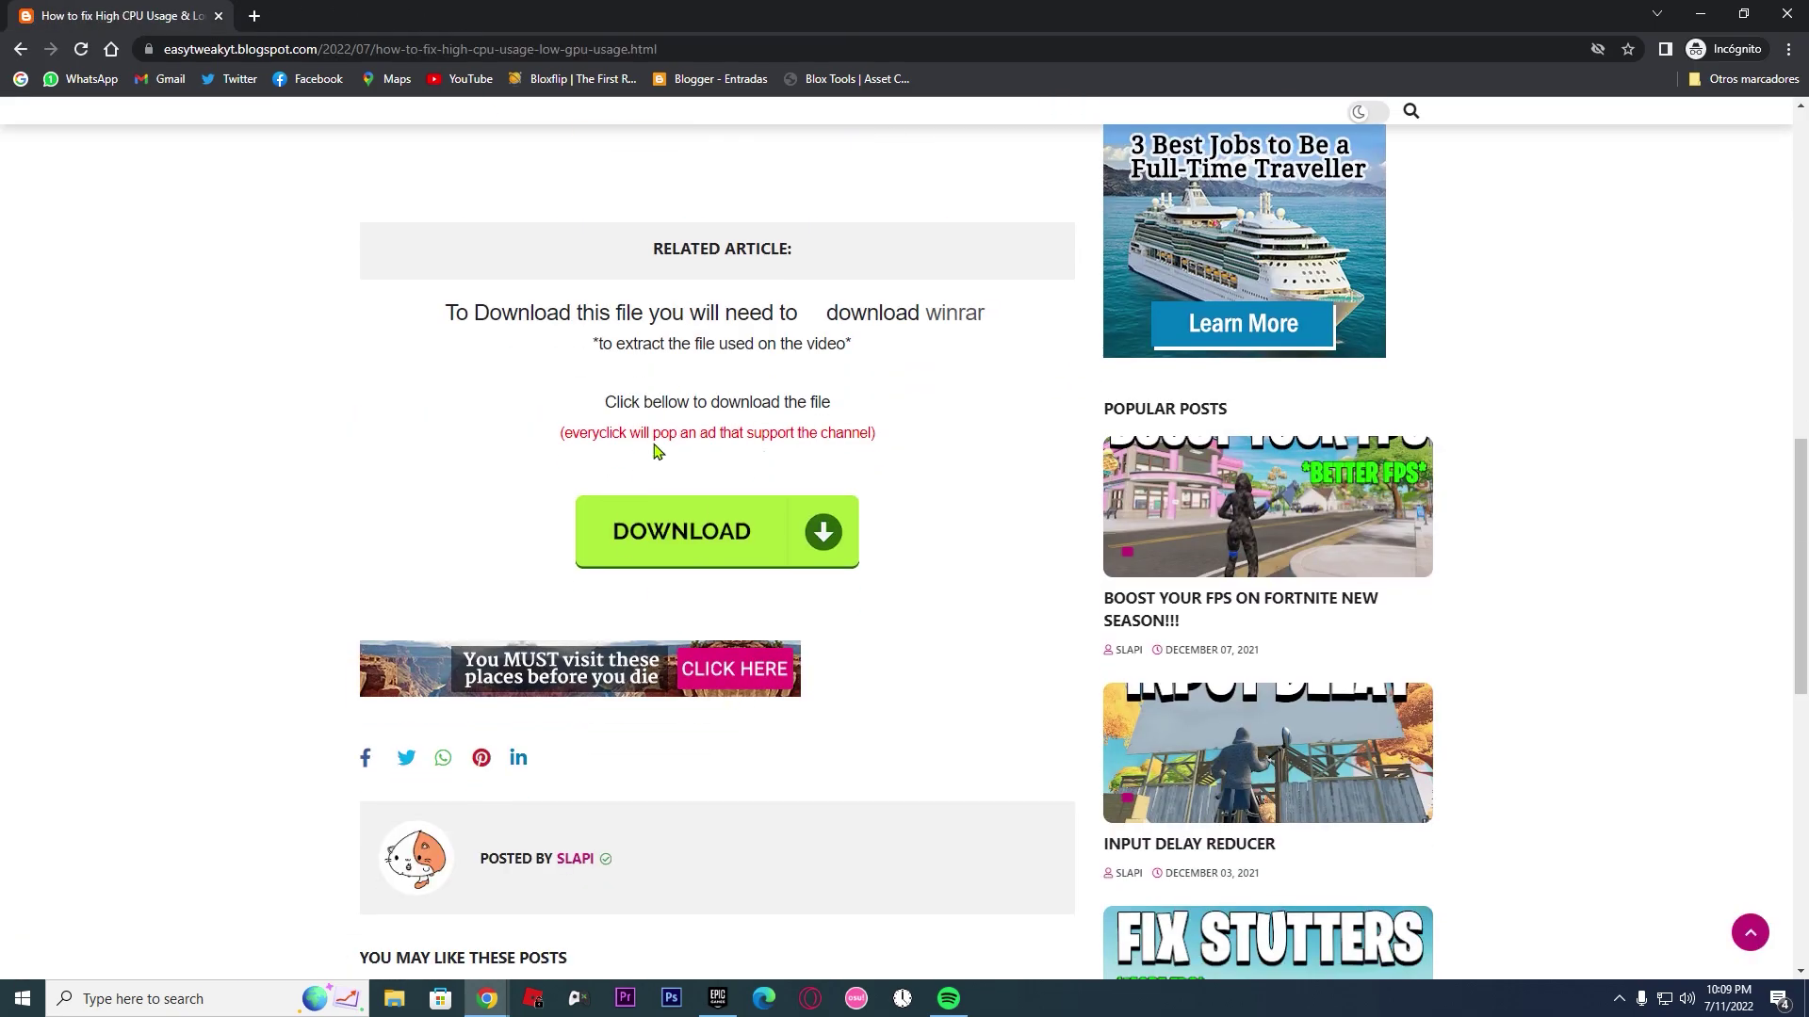
left_click(806, 551)
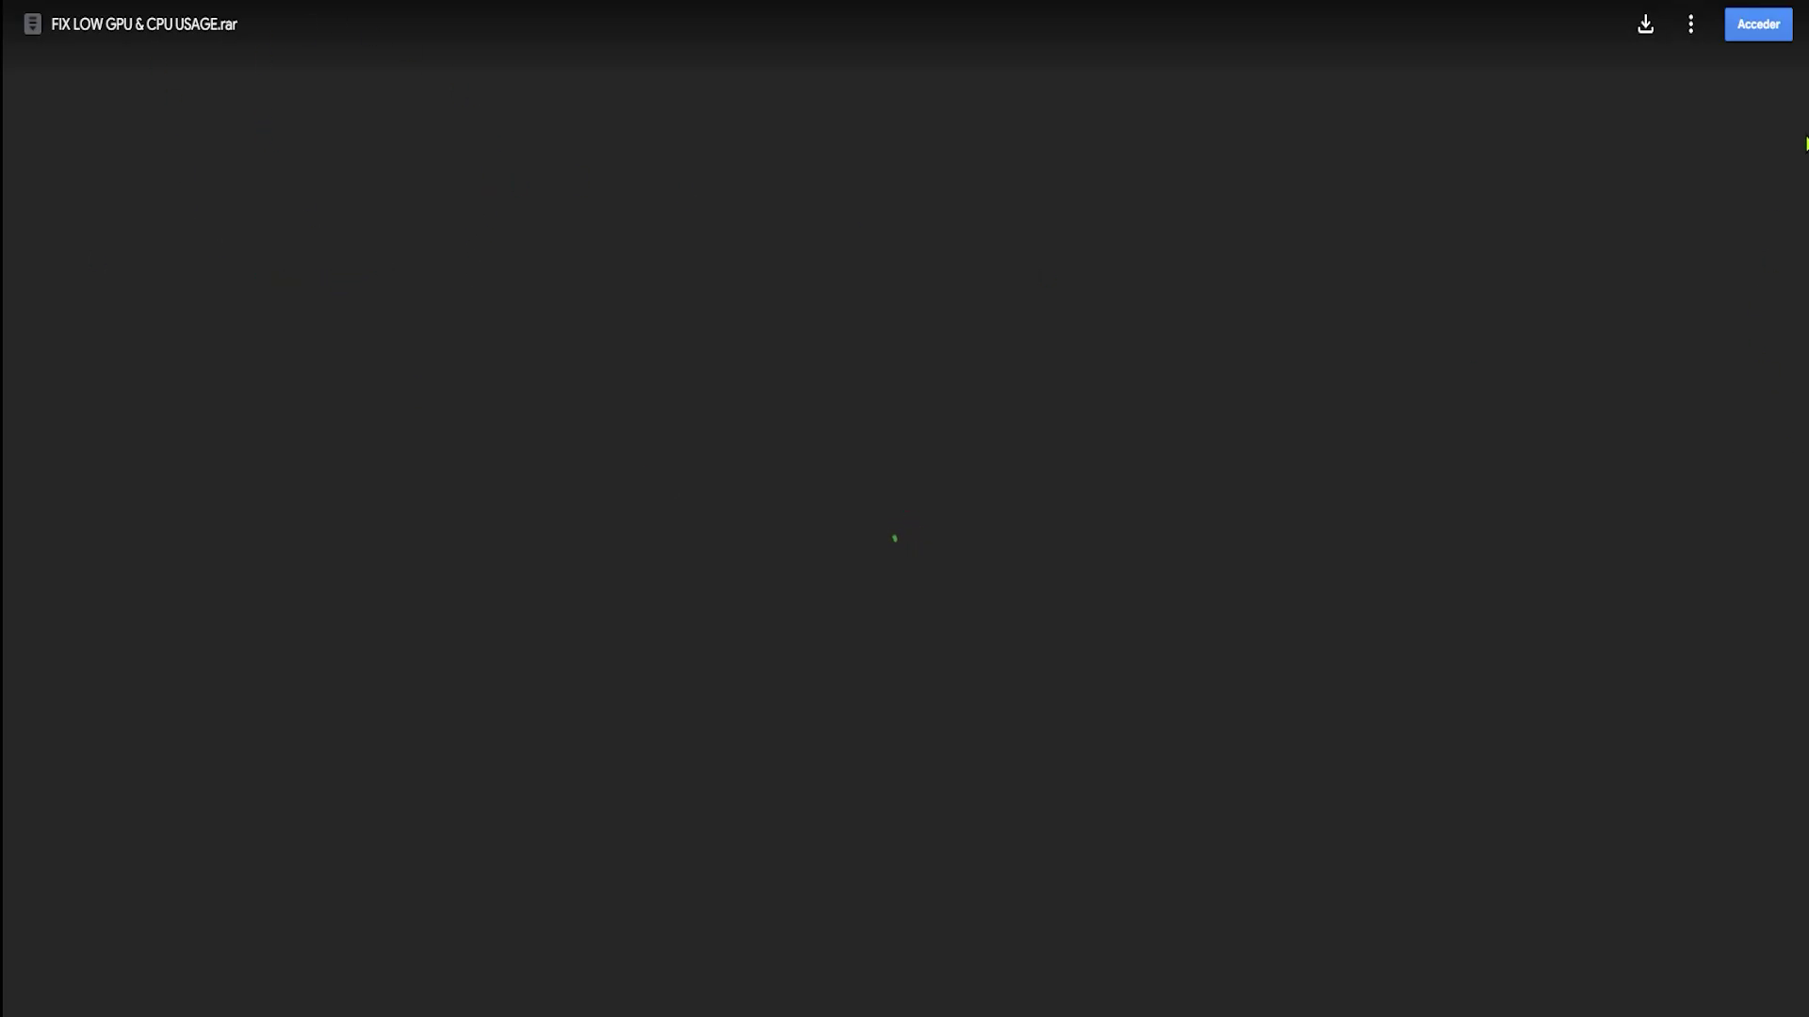
Step: Download FIX LOW GPU & CPU USAGE.rar from Drive and bring up its extraction options on the desktop
left_click(1651, 26)
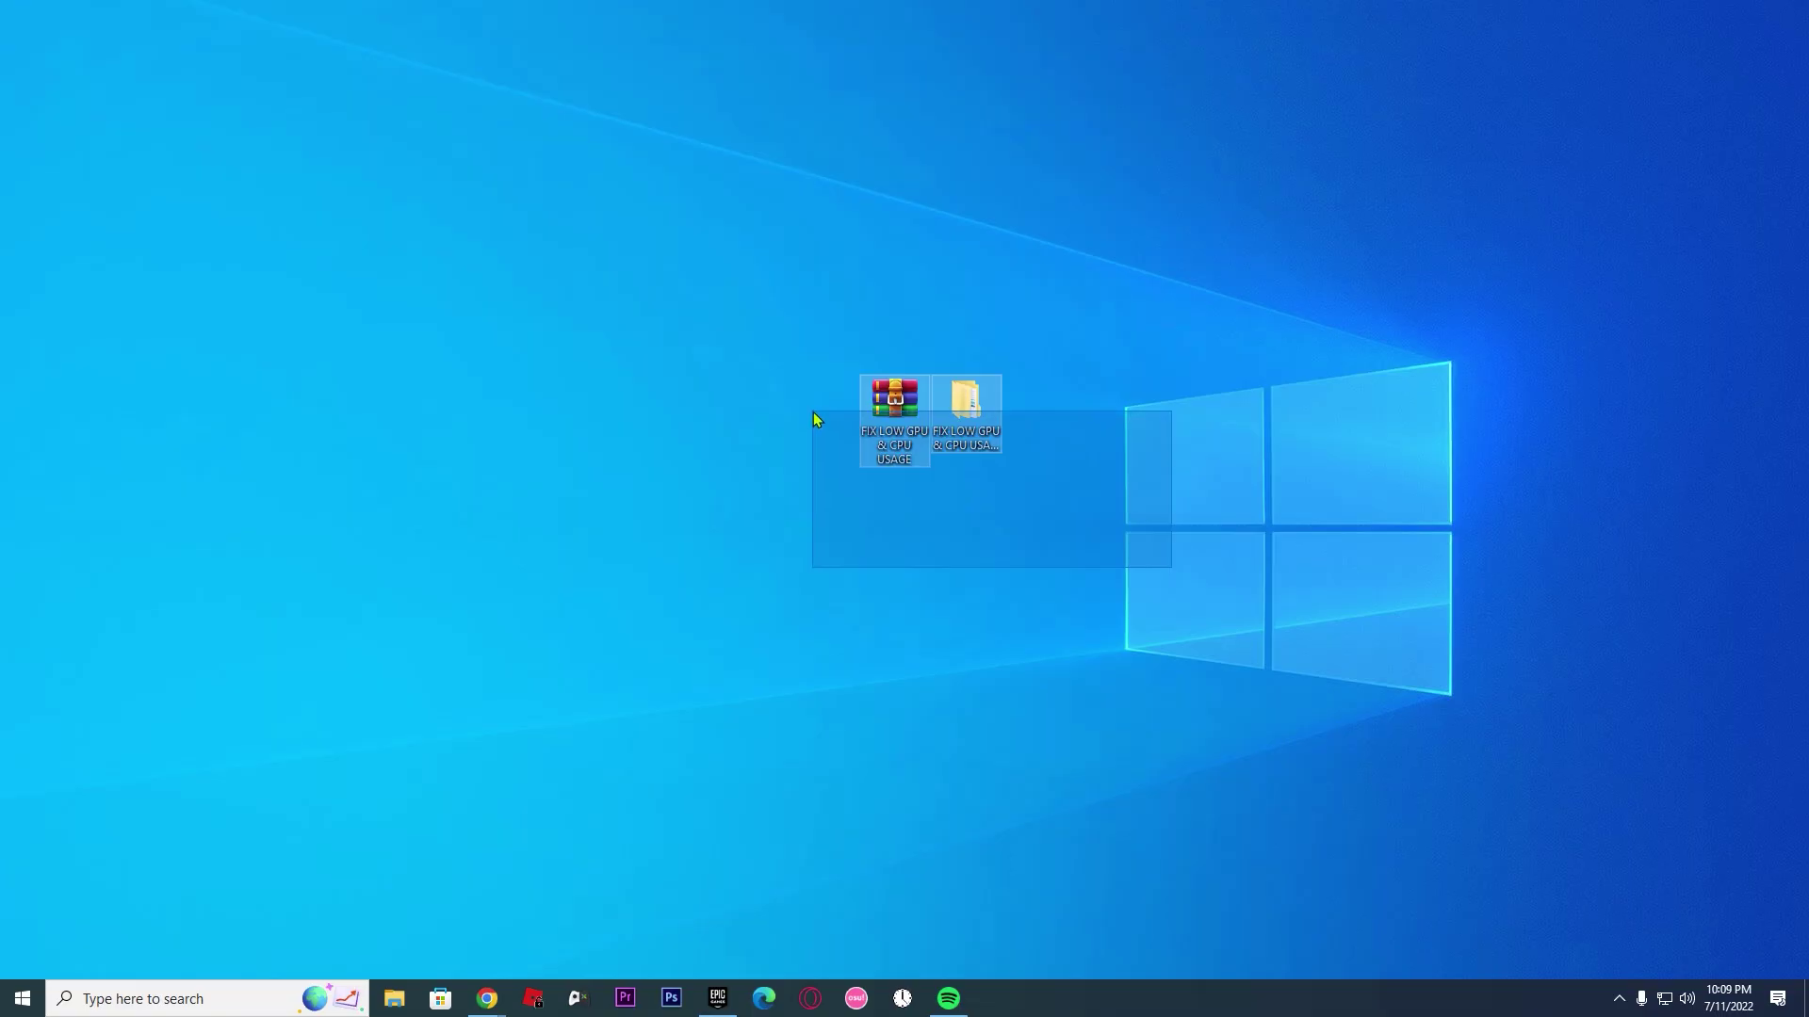
left_click_drag(815, 415, 953, 590)
right_click(892, 411)
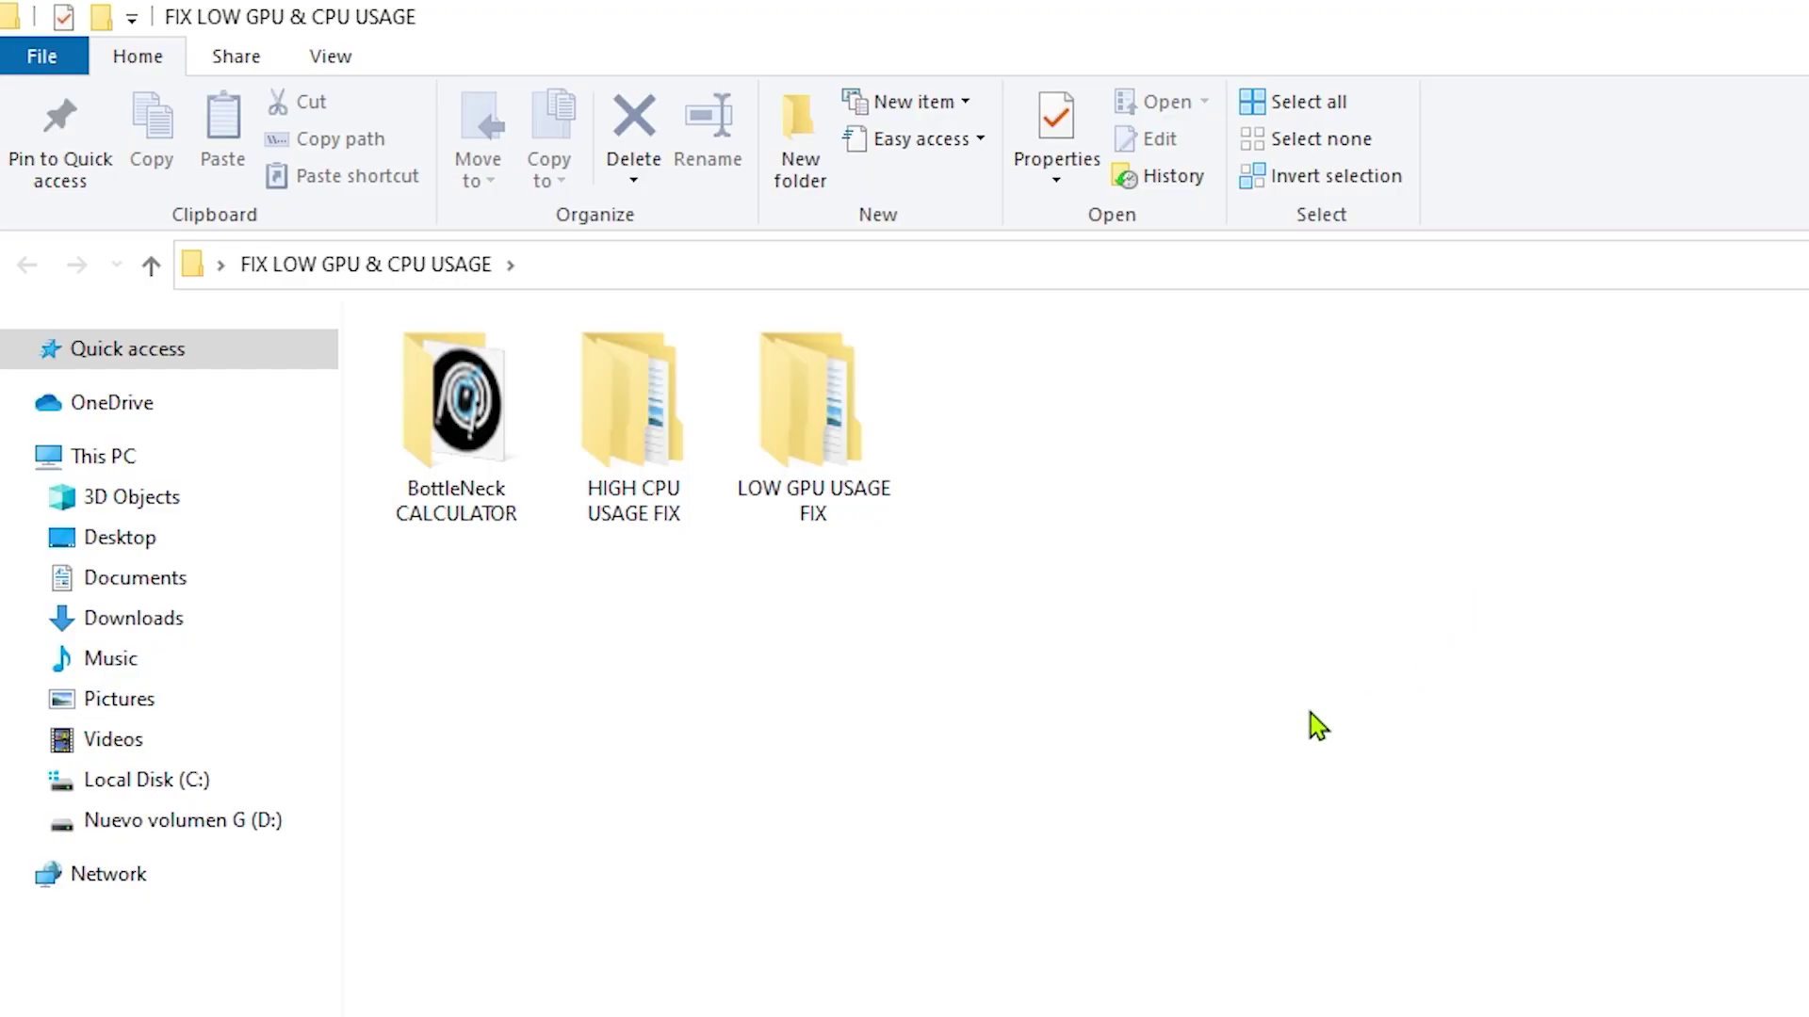
Step: Look over the three extracted folders, ending with BottleNeck CALCULATOR selected
left_click(524, 492)
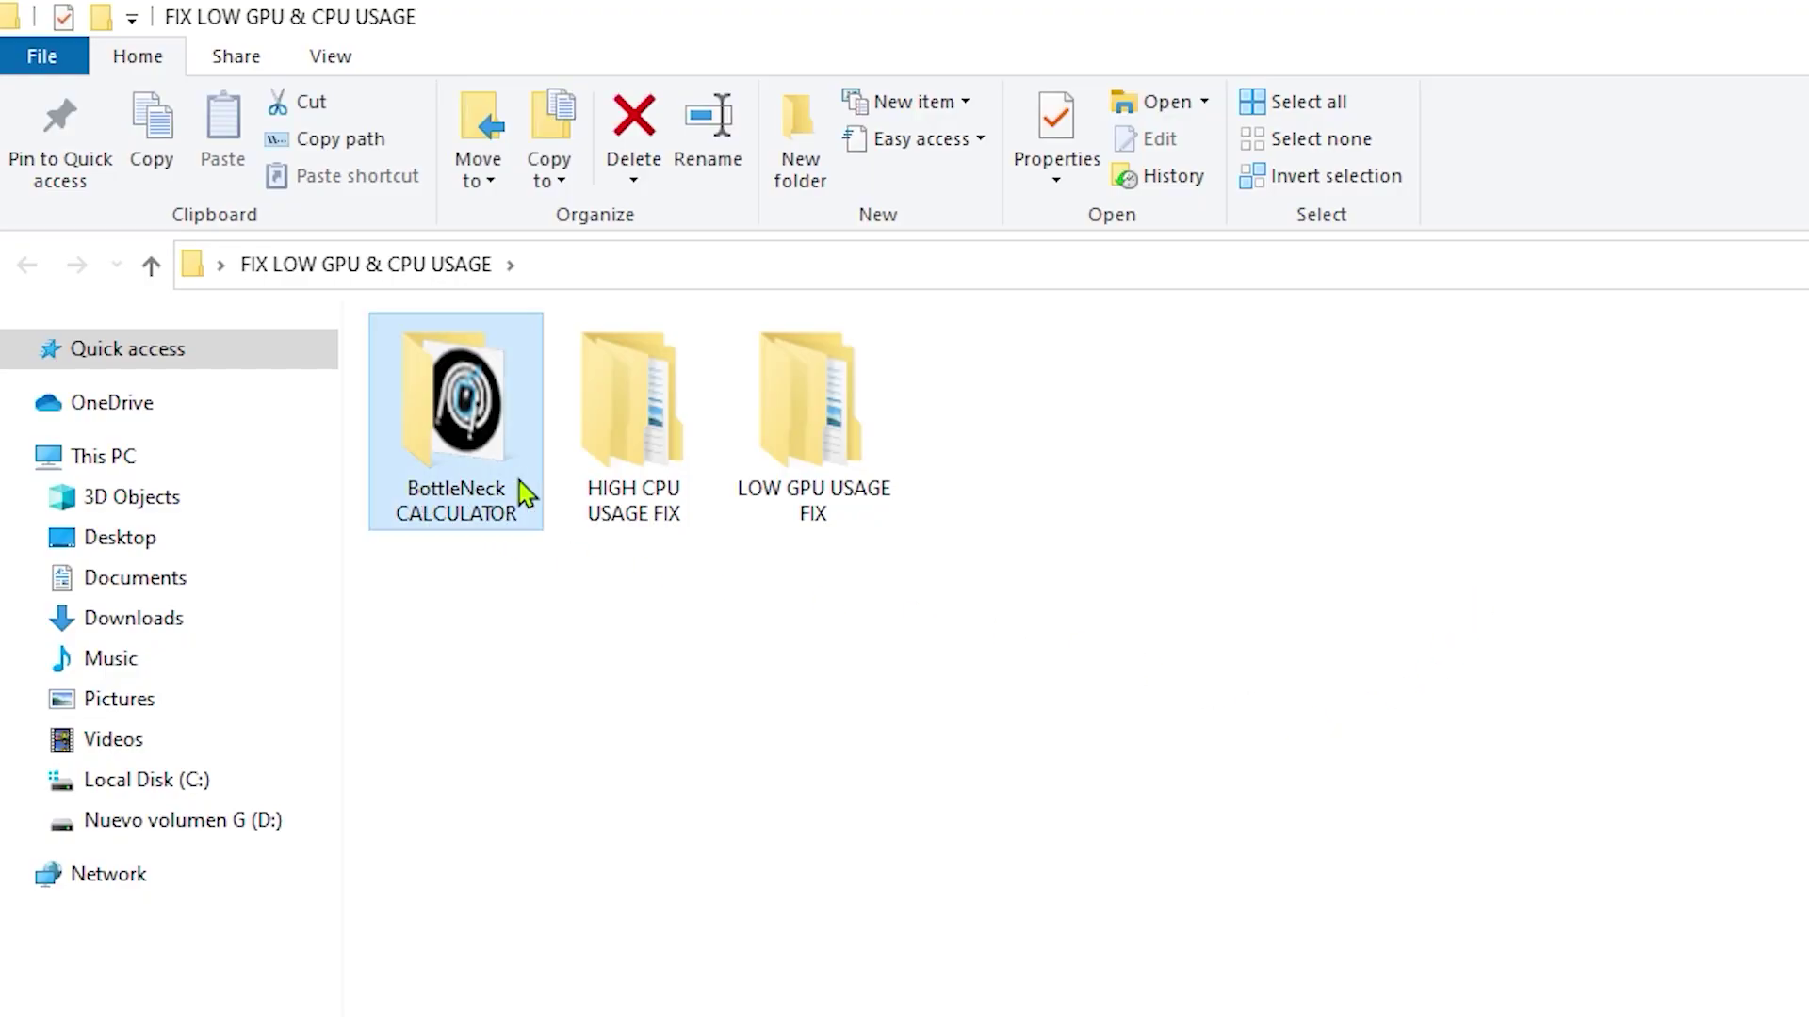
left_click(639, 509)
left_click(834, 405)
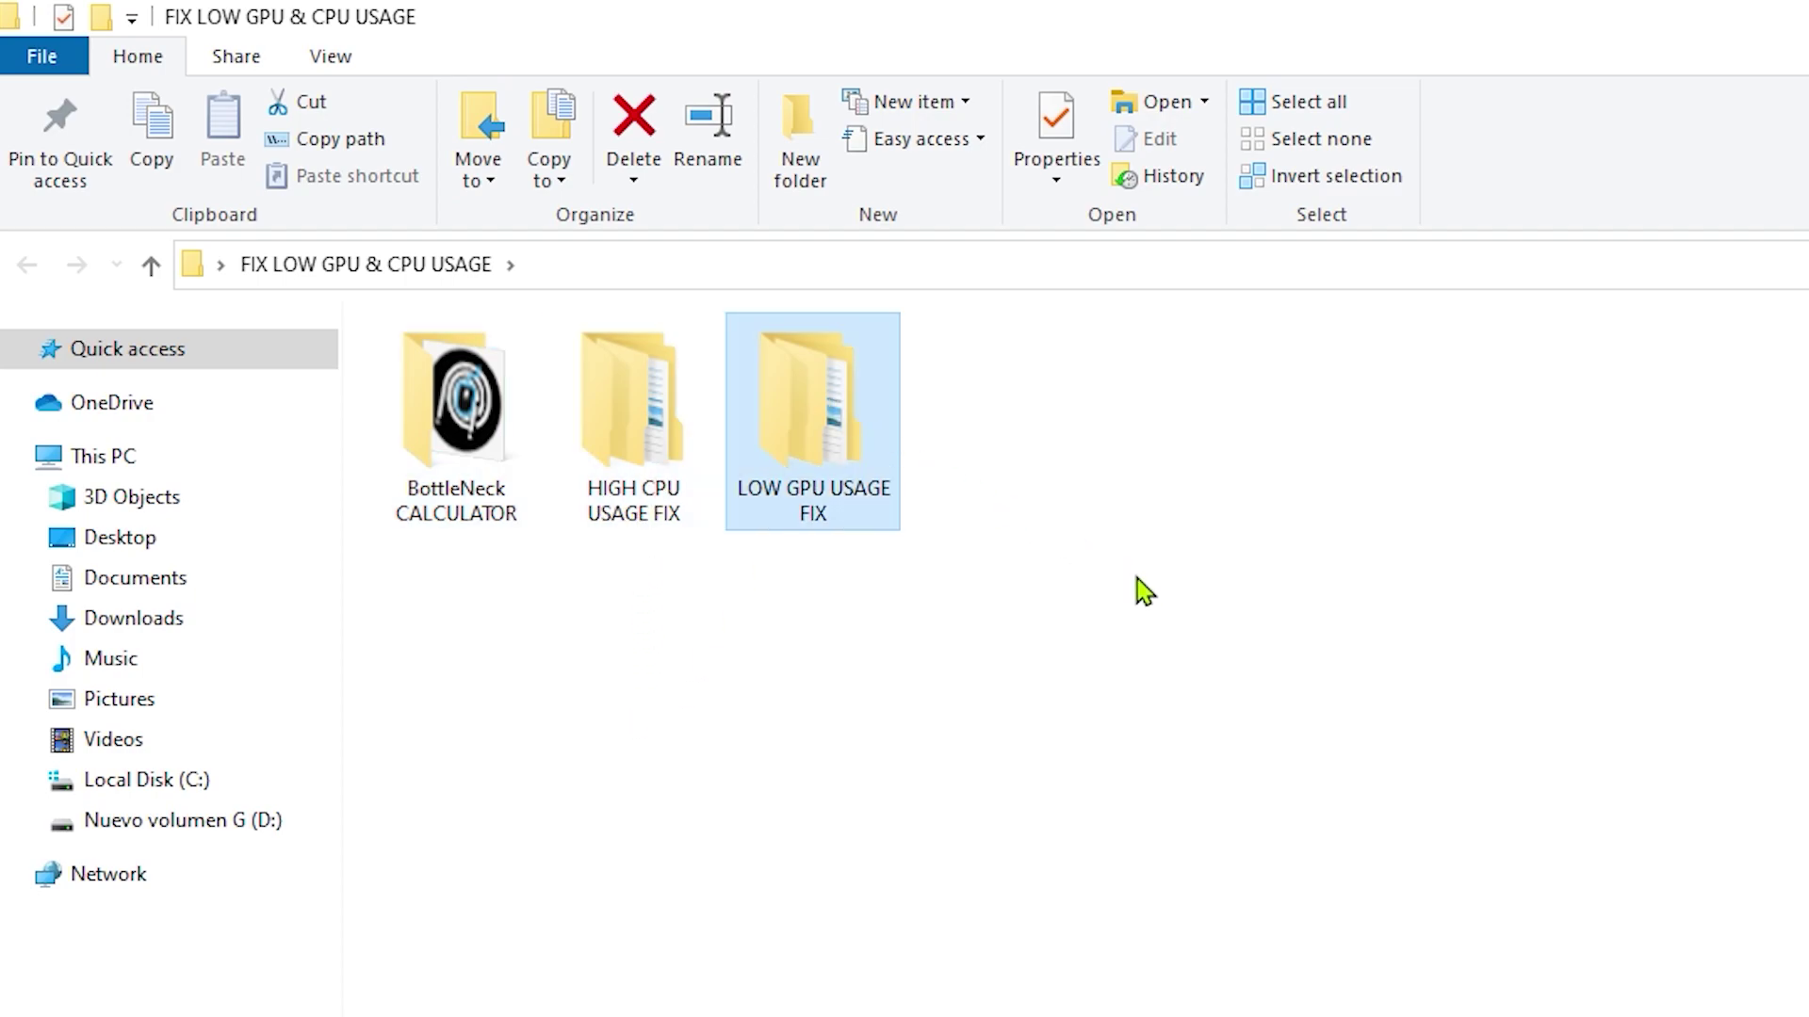
left_click(1142, 596)
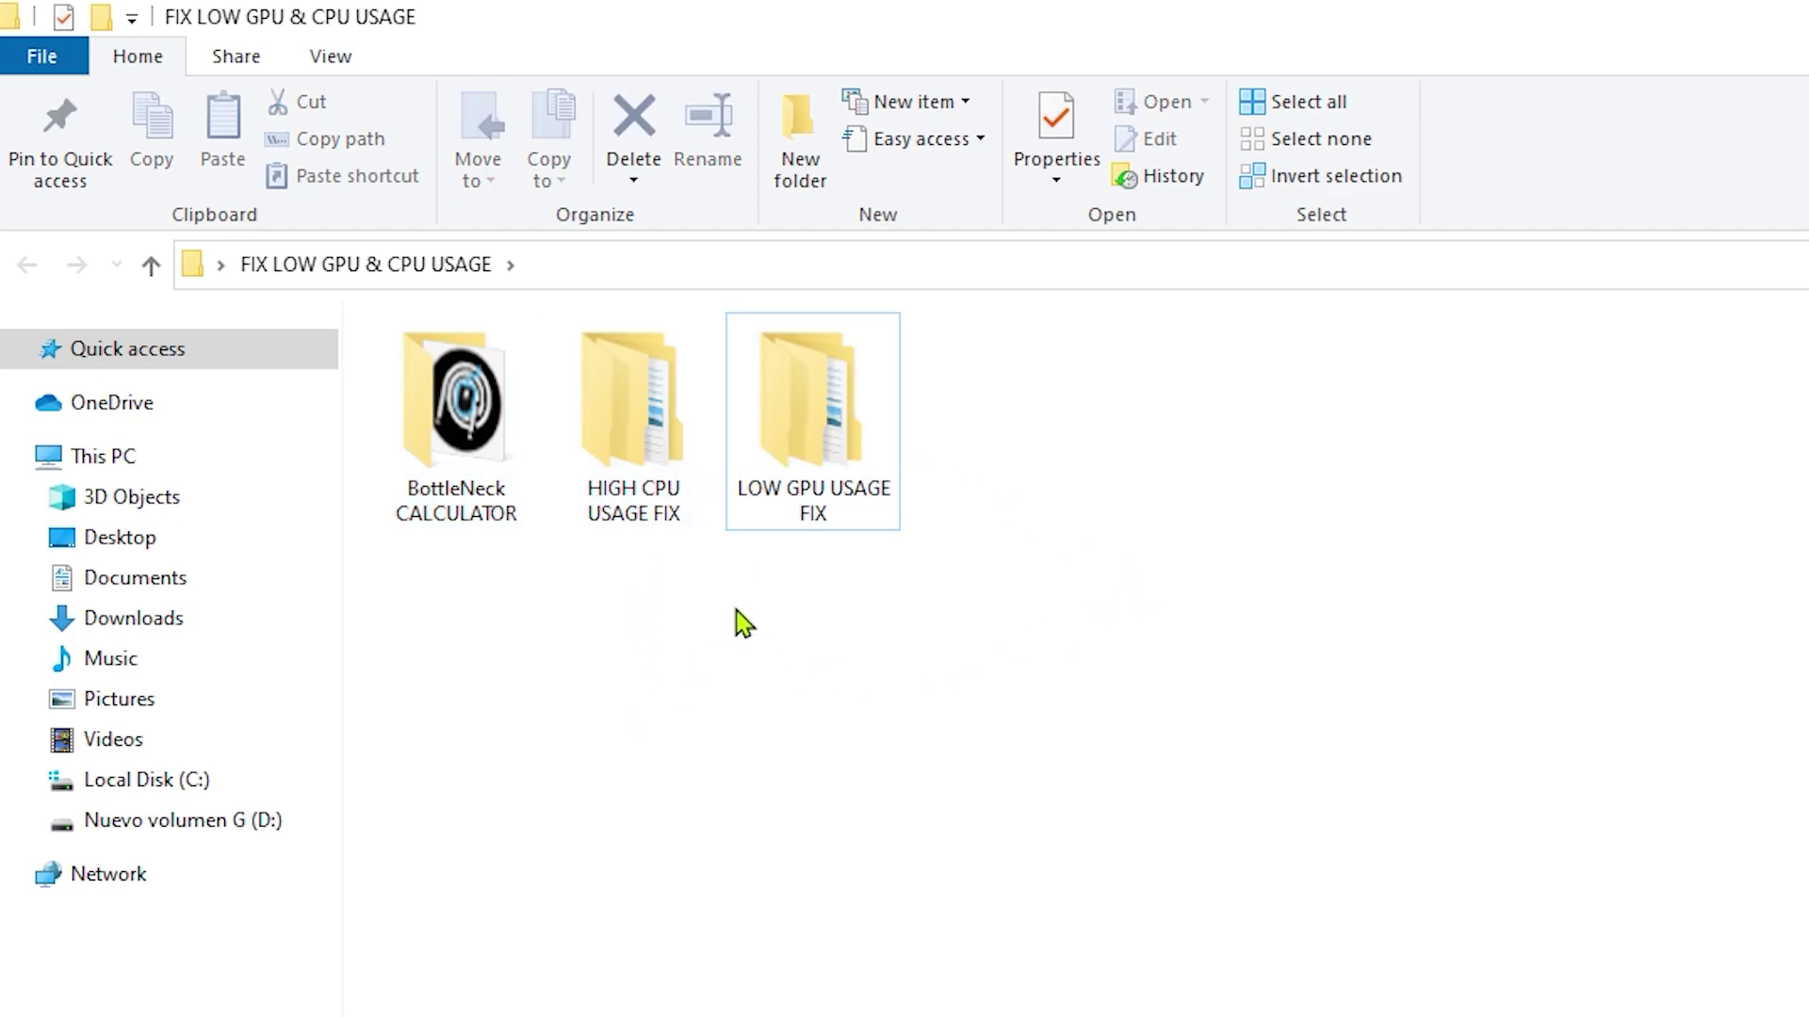
left_click_drag(575, 633, 644, 479)
left_click(647, 682)
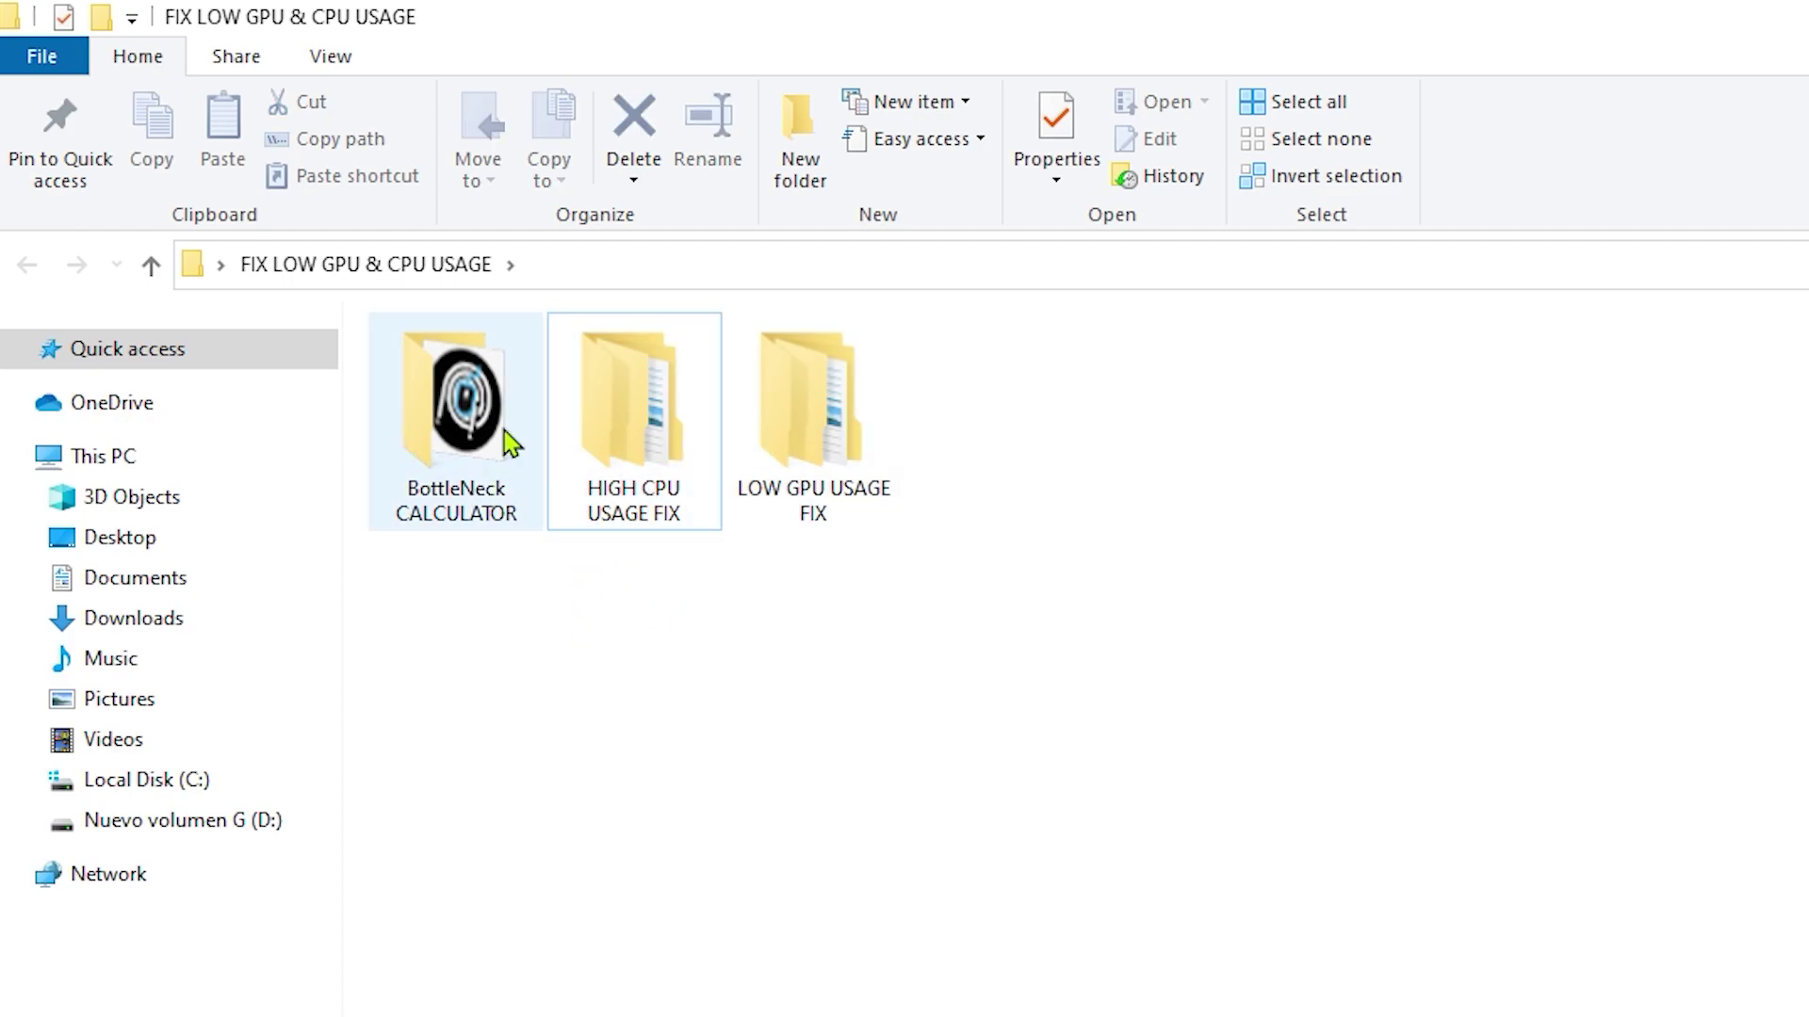
key("Right")
left_click_drag(1045, 815, 935, 834)
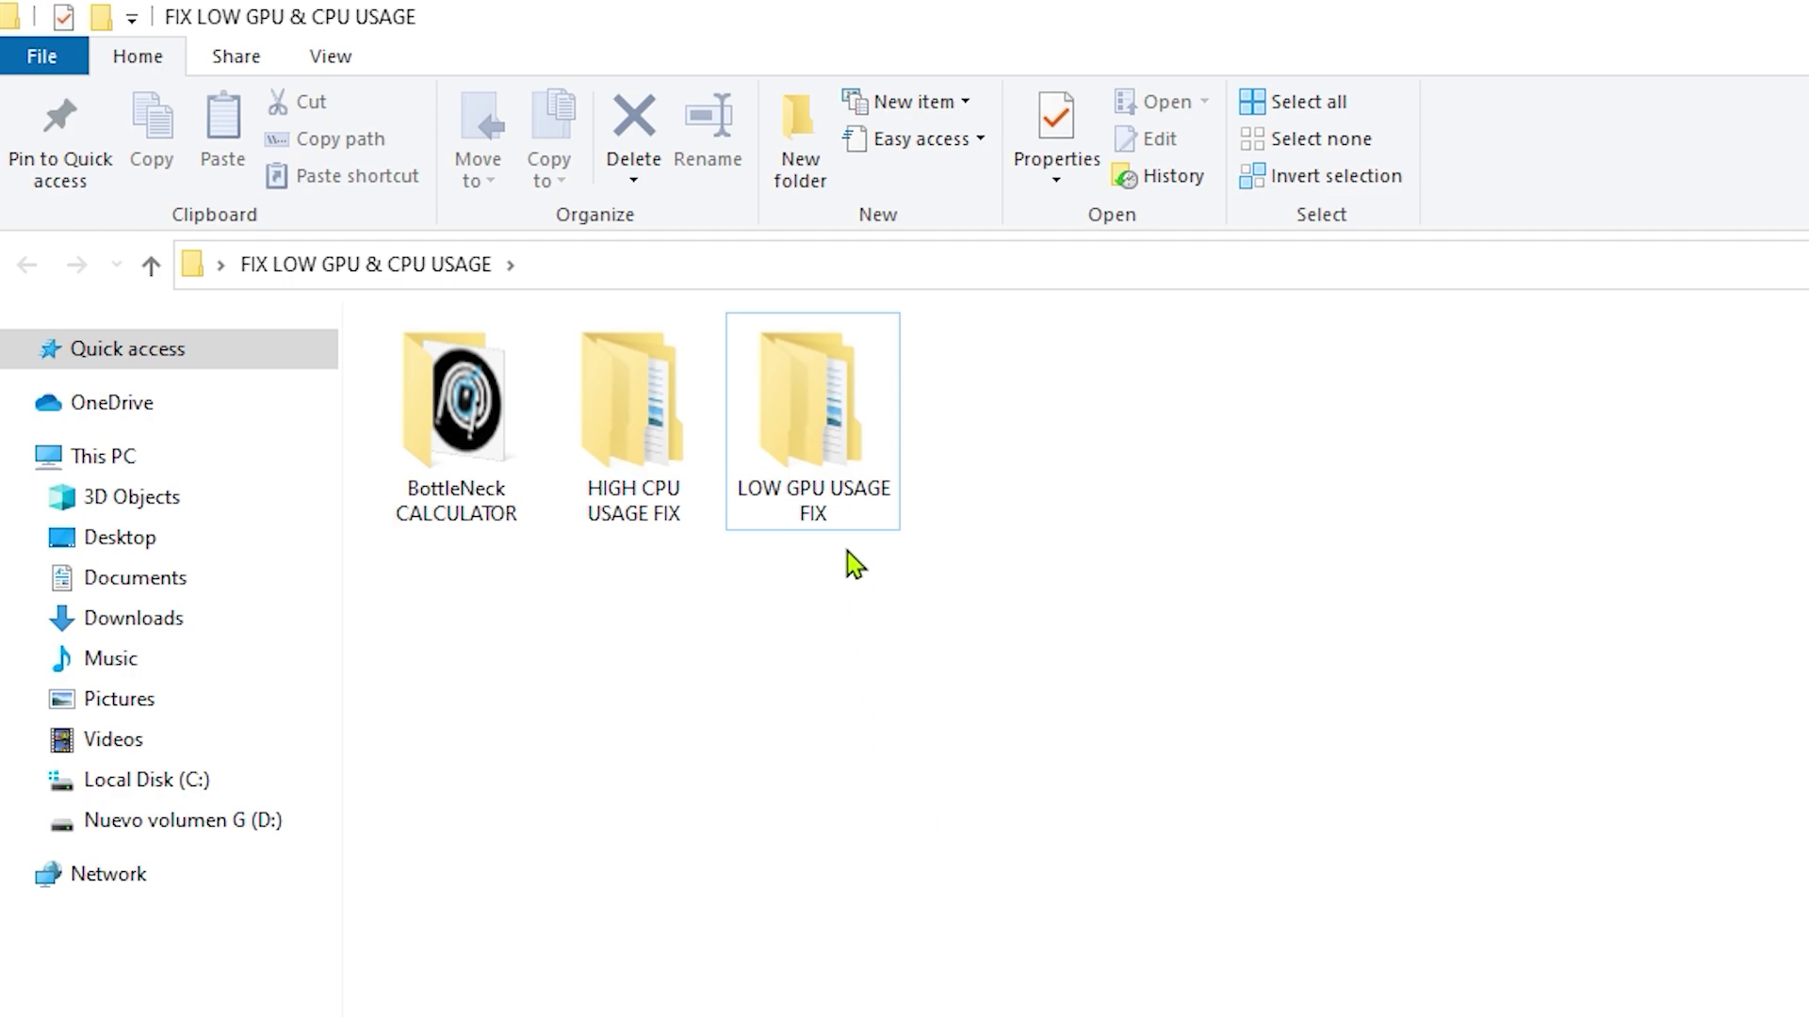
left_click(826, 490)
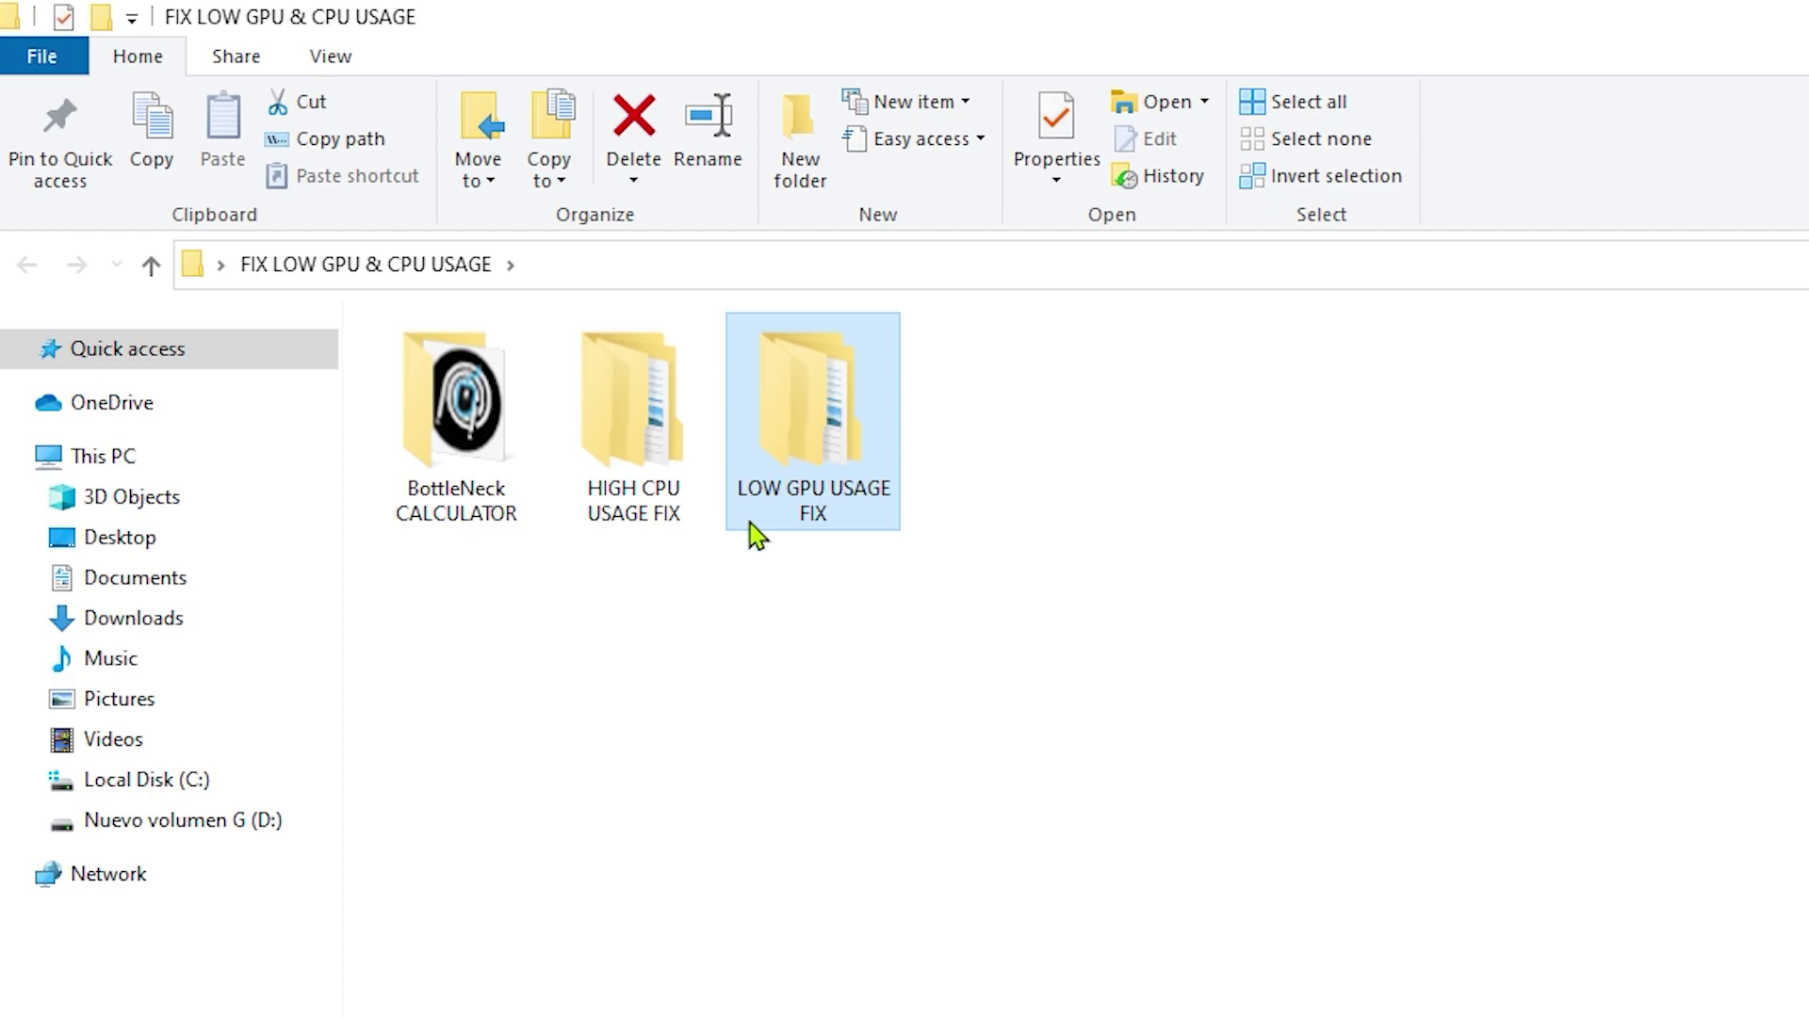
left_click(494, 490)
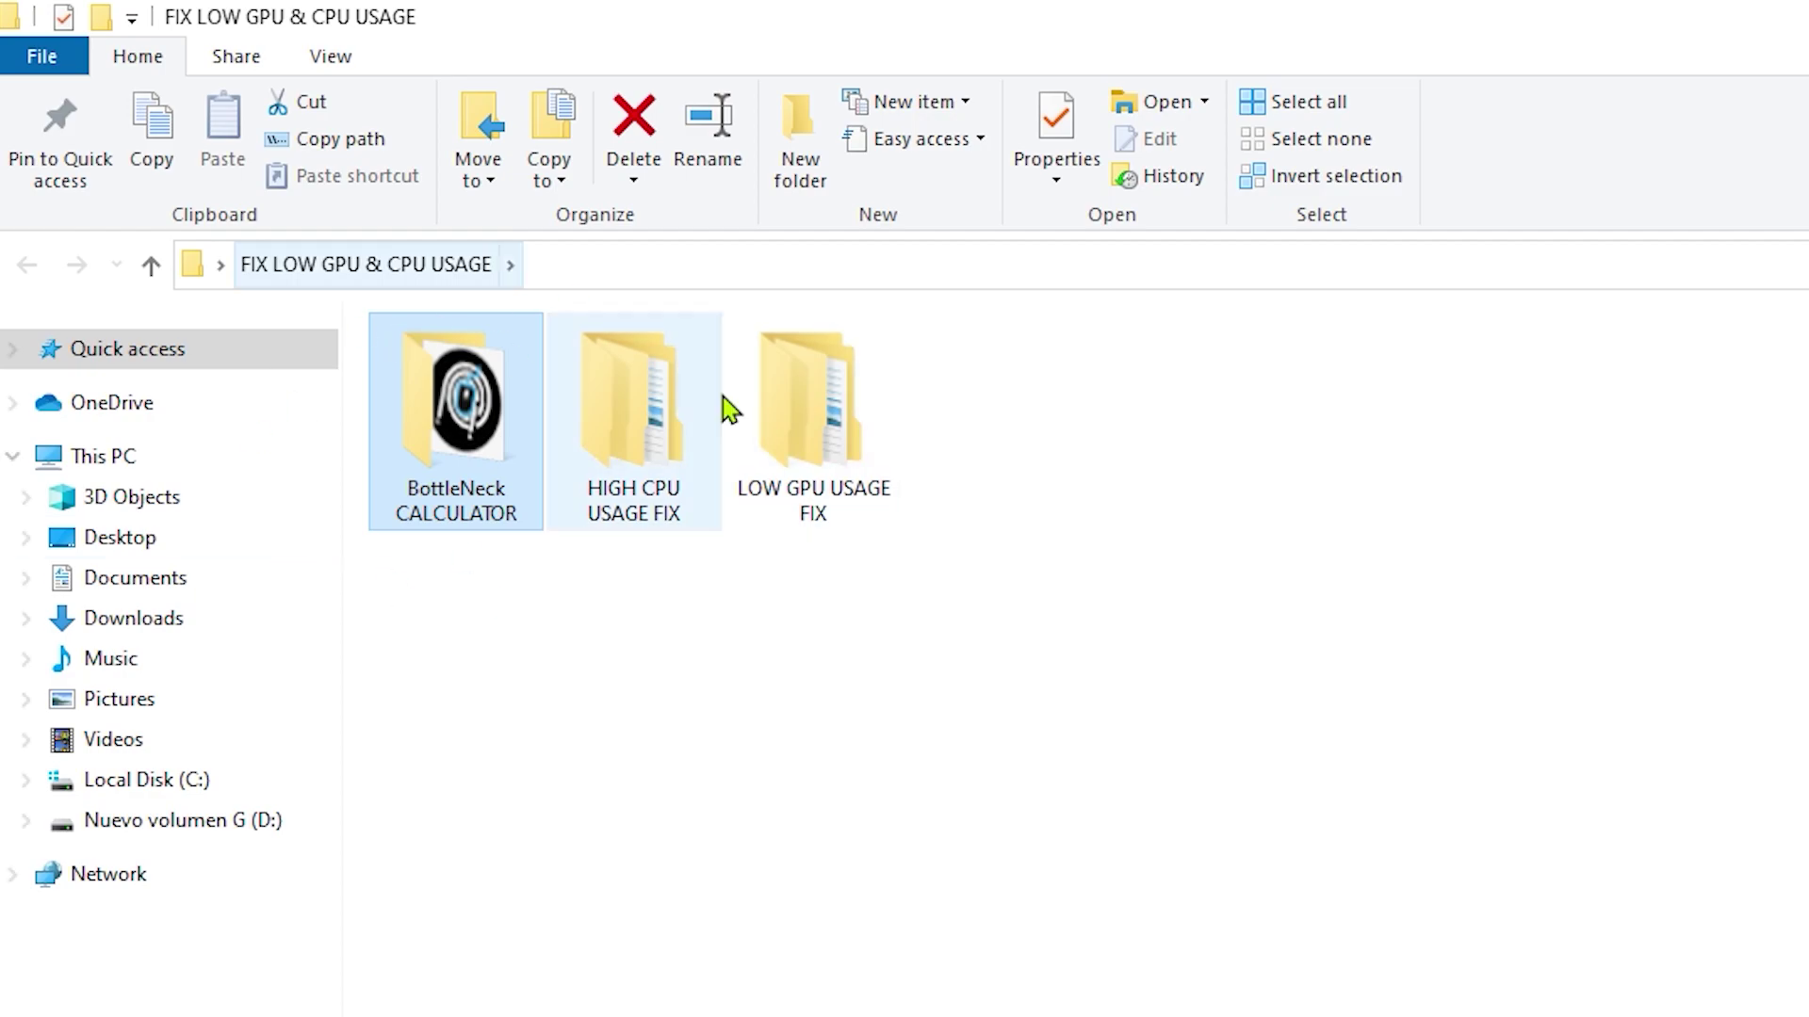
Step: Open BottleNeck CALCULATOR and select its Bottleneck Calculator PC Builds shortcut
double_click(451, 459)
left_click_drag(796, 497, 295, 311)
scroll(747, 537, "up", 1)
scroll(781, 629, "up", 1)
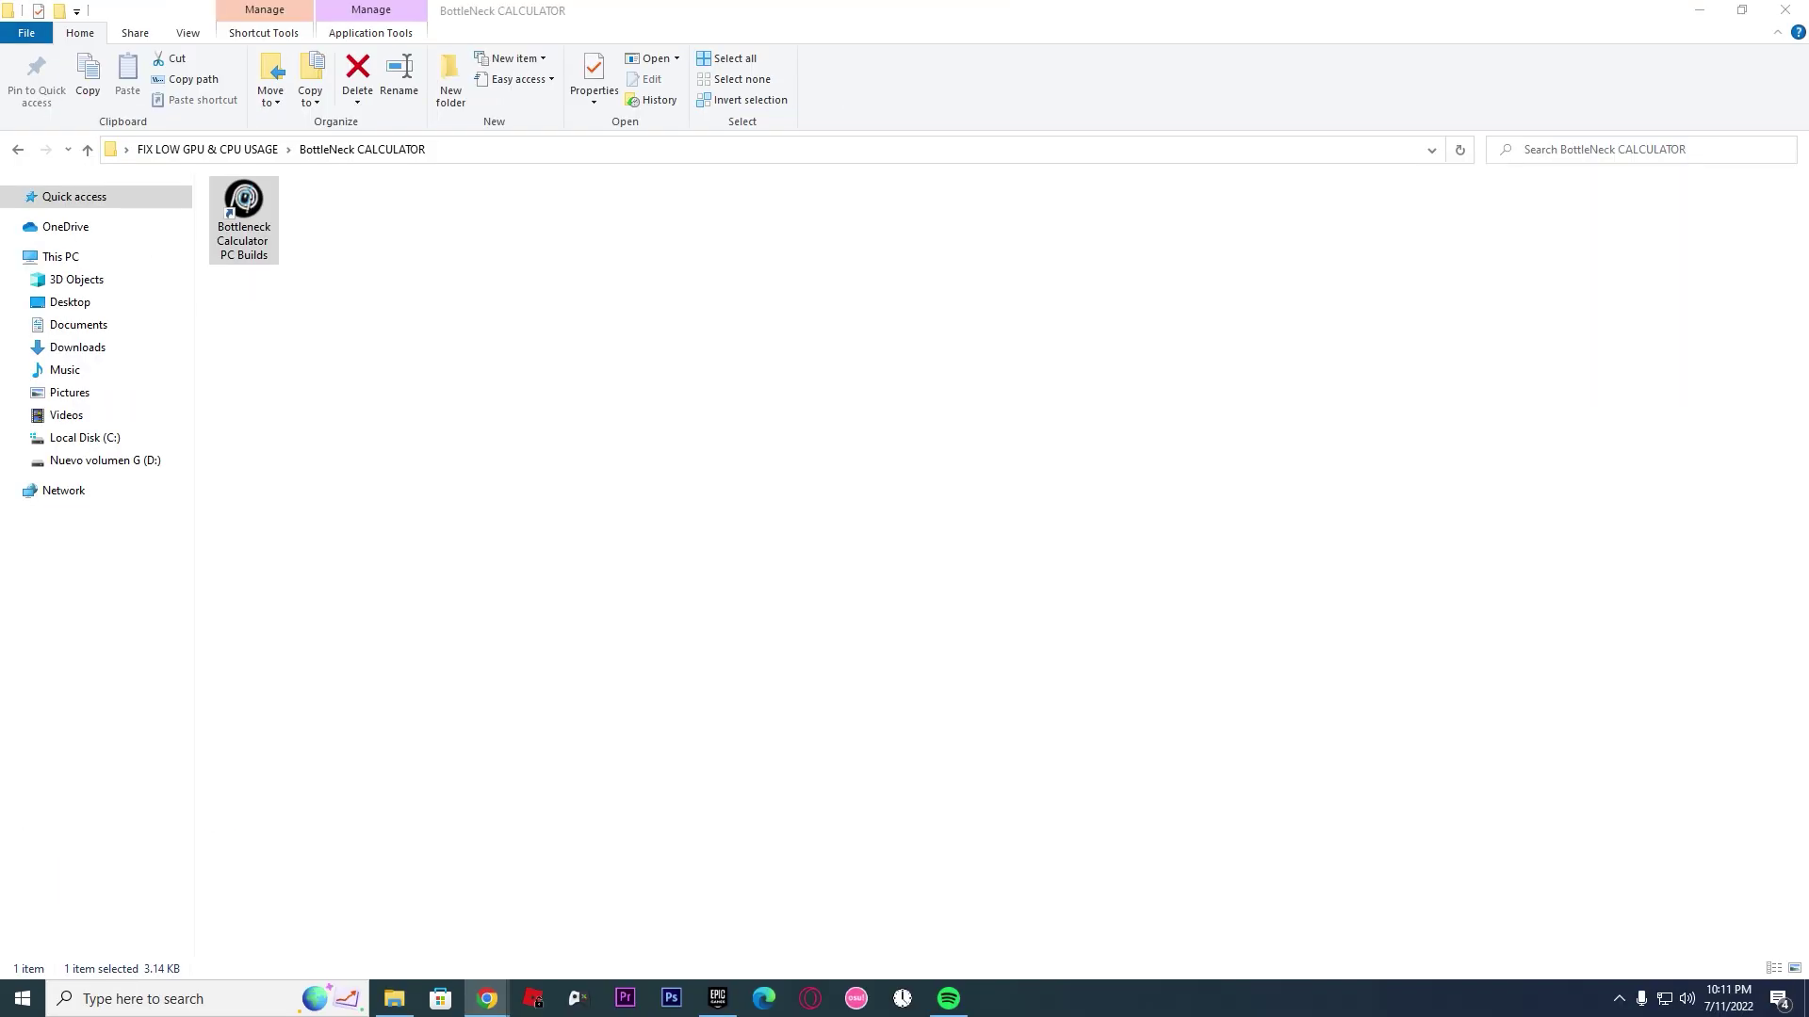
Step: Launch the Bottleneck Calculator and select Intel Core i5-10400F as the processor
key("Return")
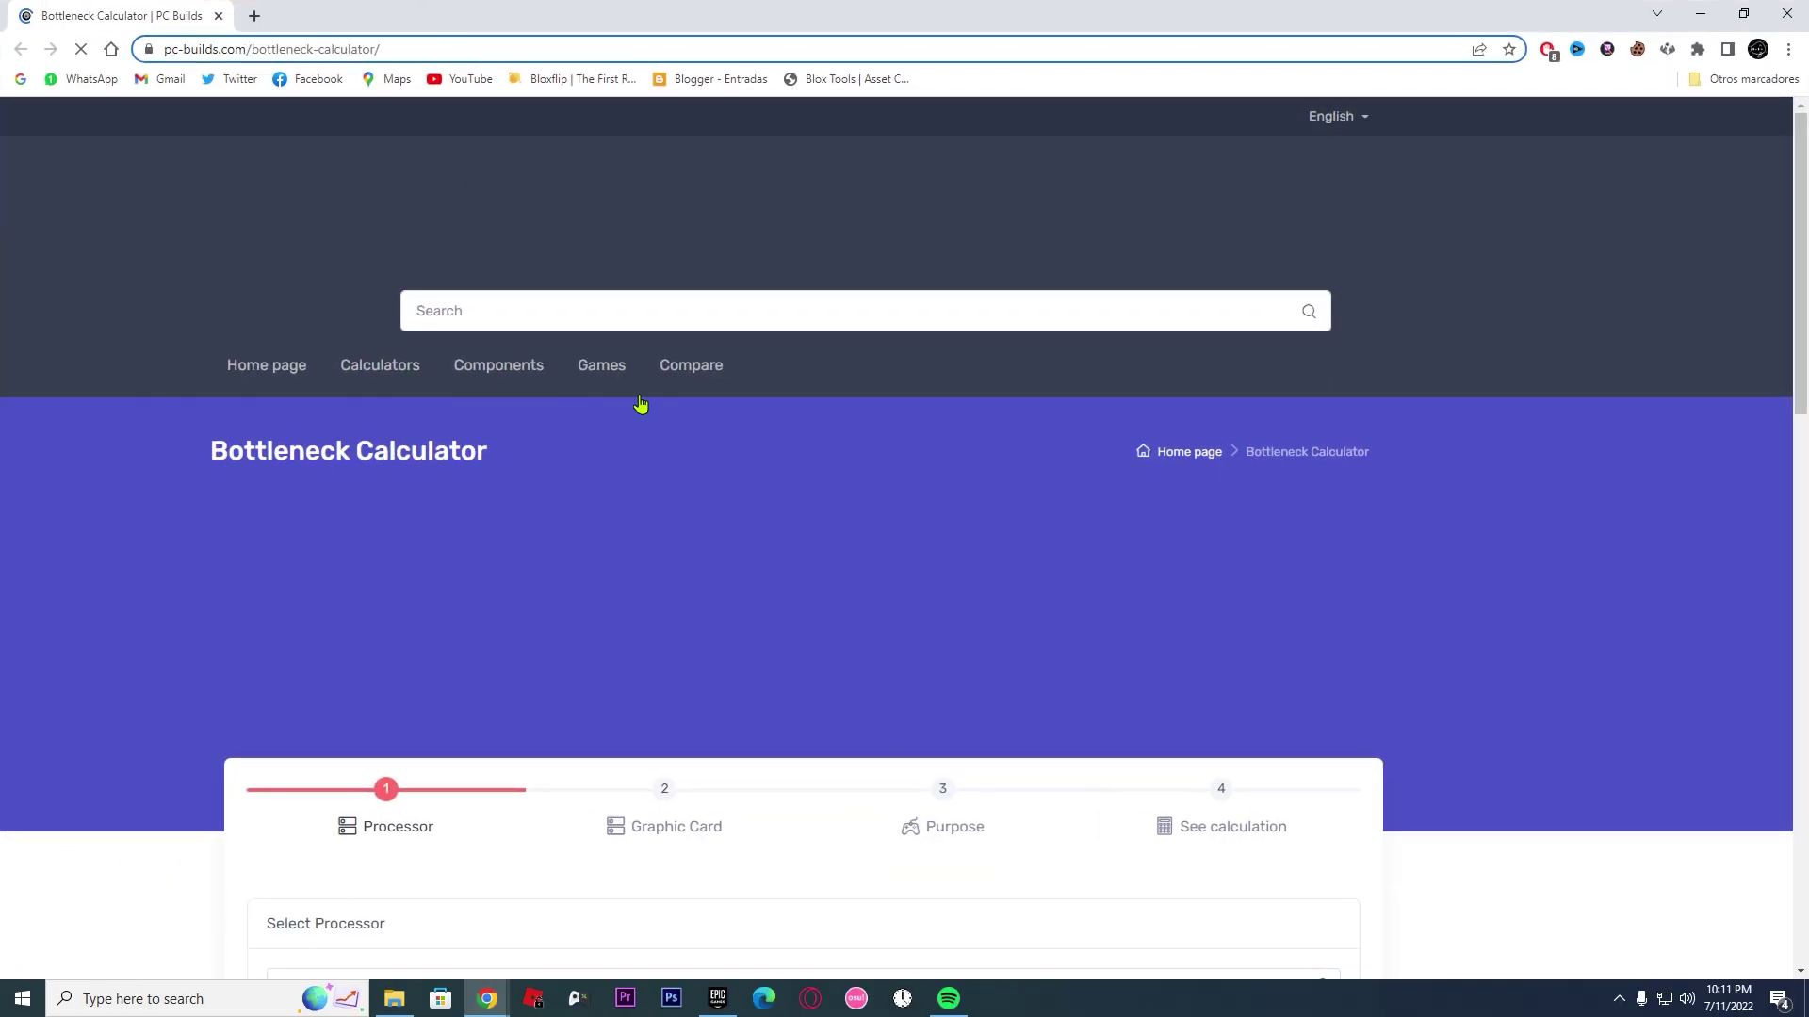
scroll(674, 563, "down", 5)
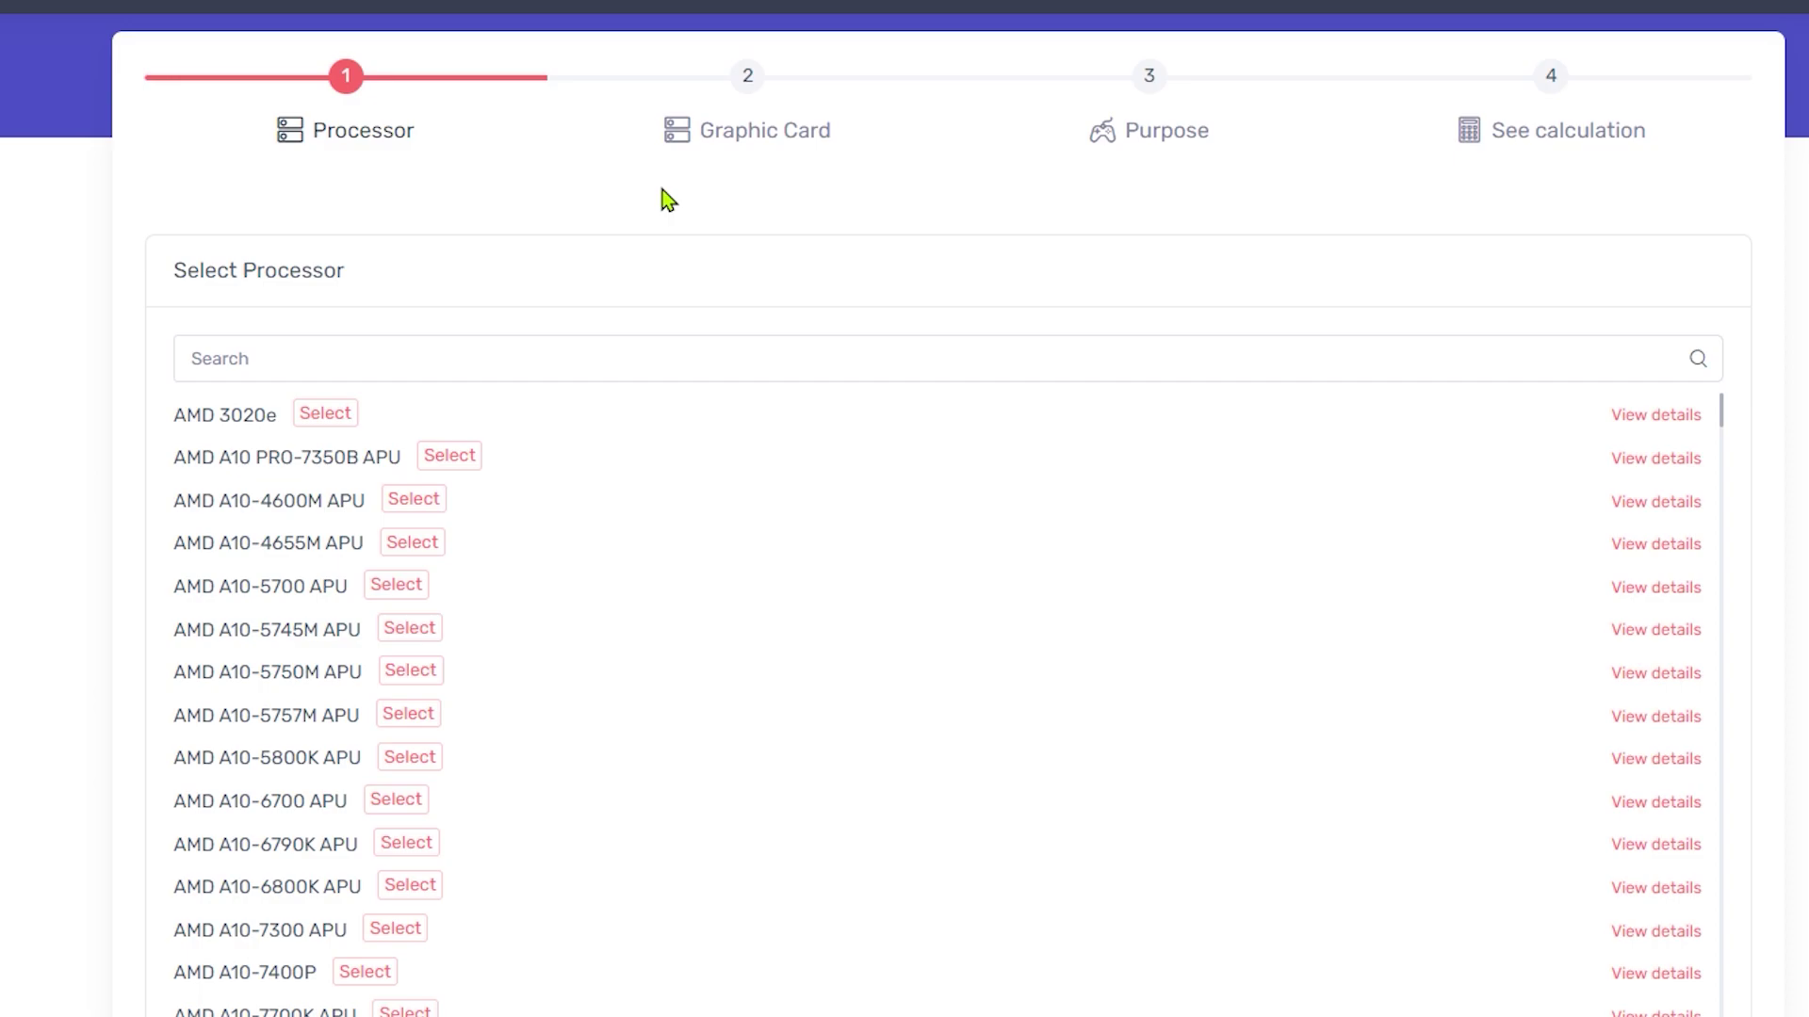
left_click(644, 358)
type("i5")
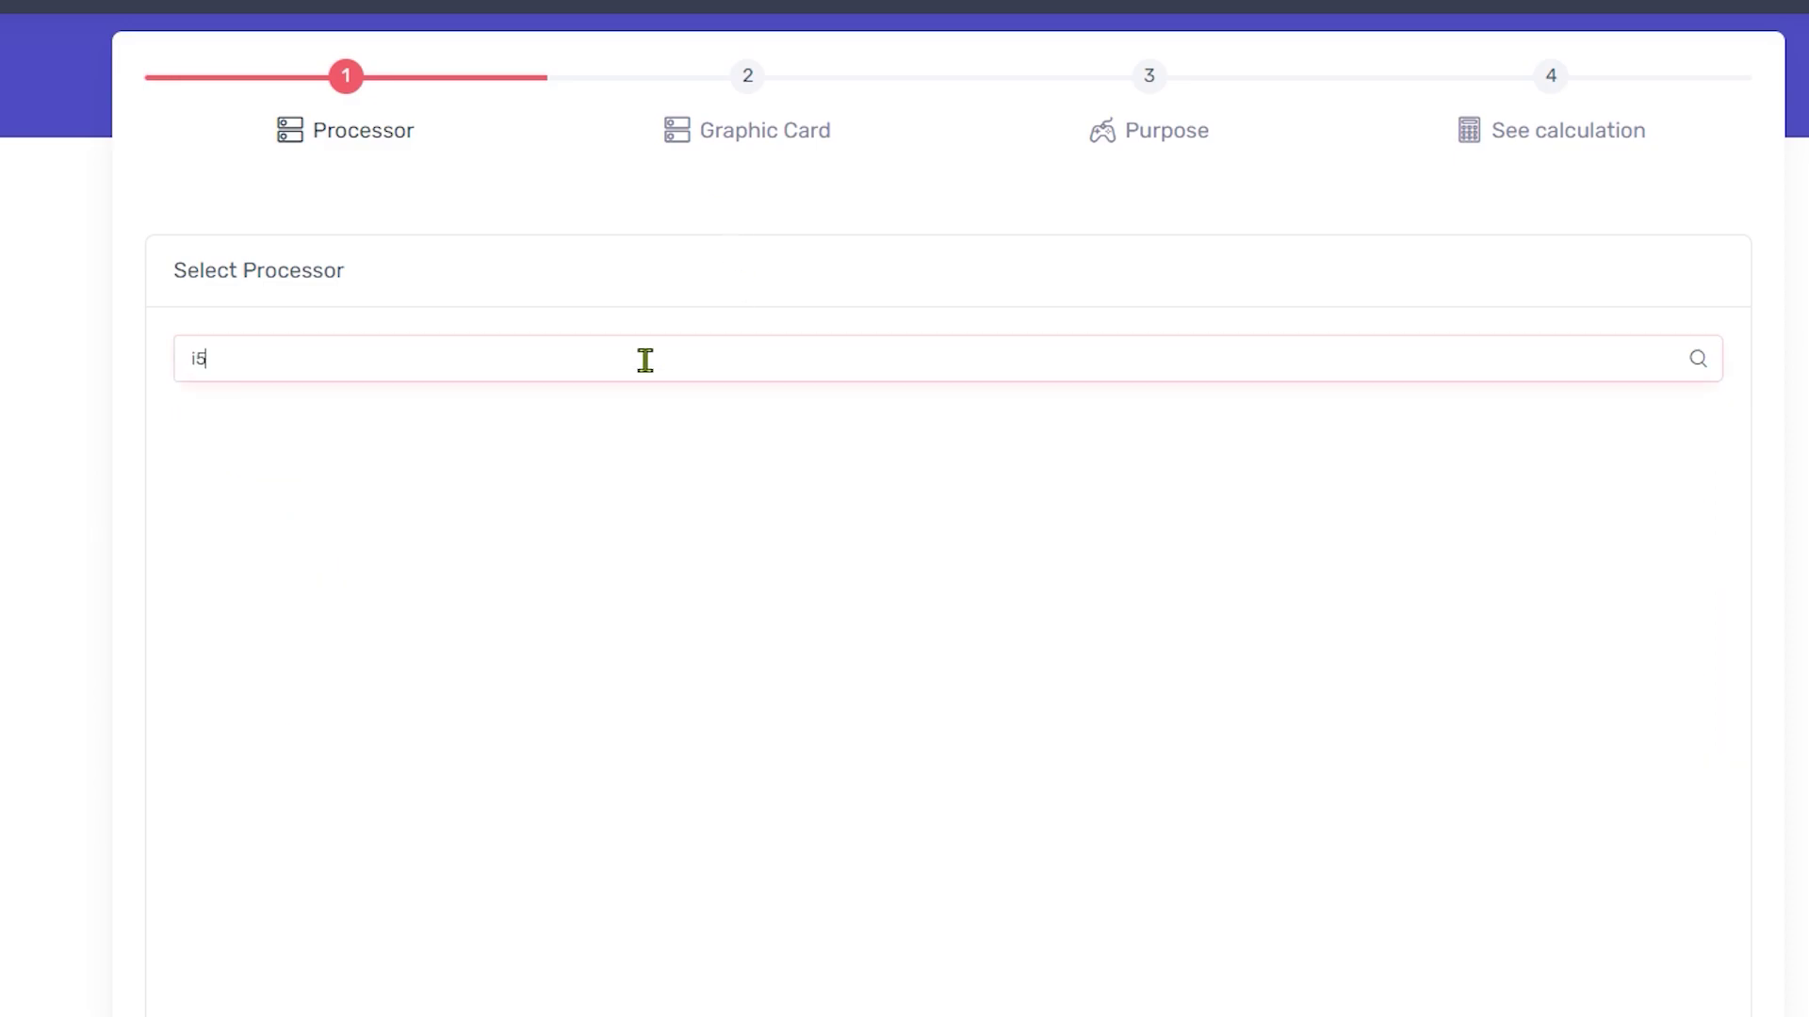
type("104400")
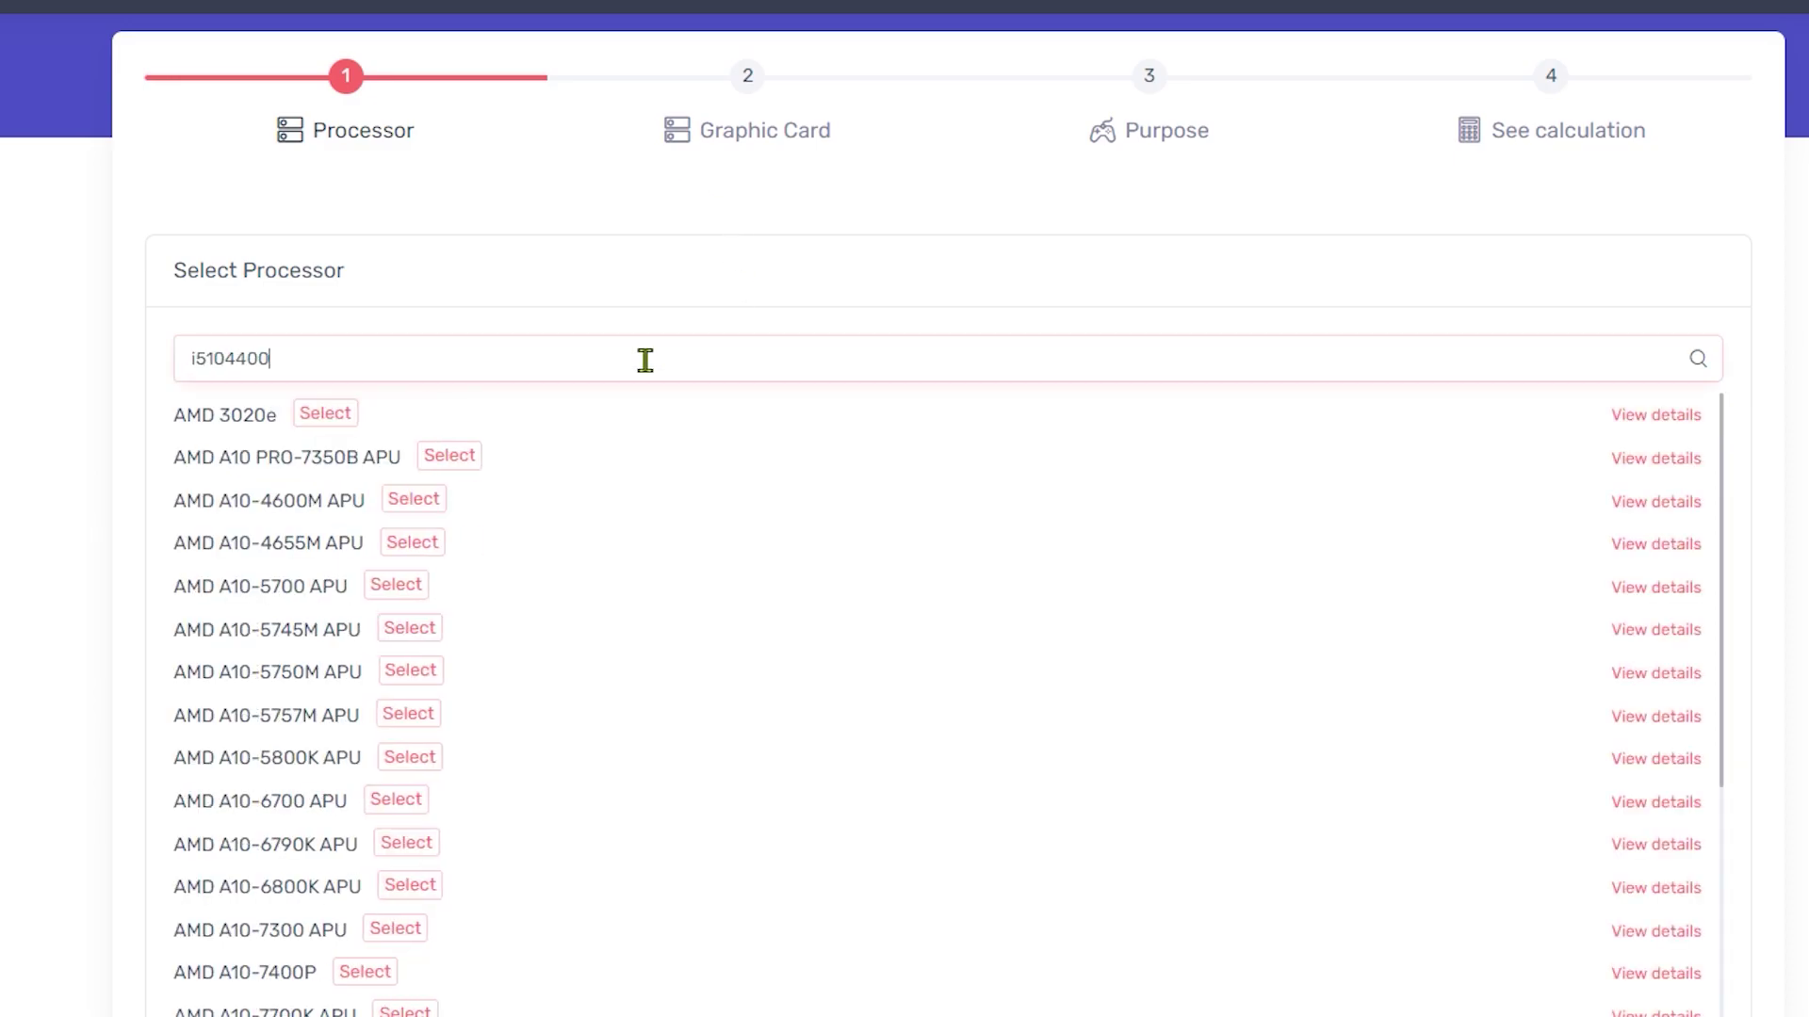
key("BackSpace")
key("BackSpace")
type("00f")
left_click_drag(174, 415, 500, 437)
left_click(404, 414)
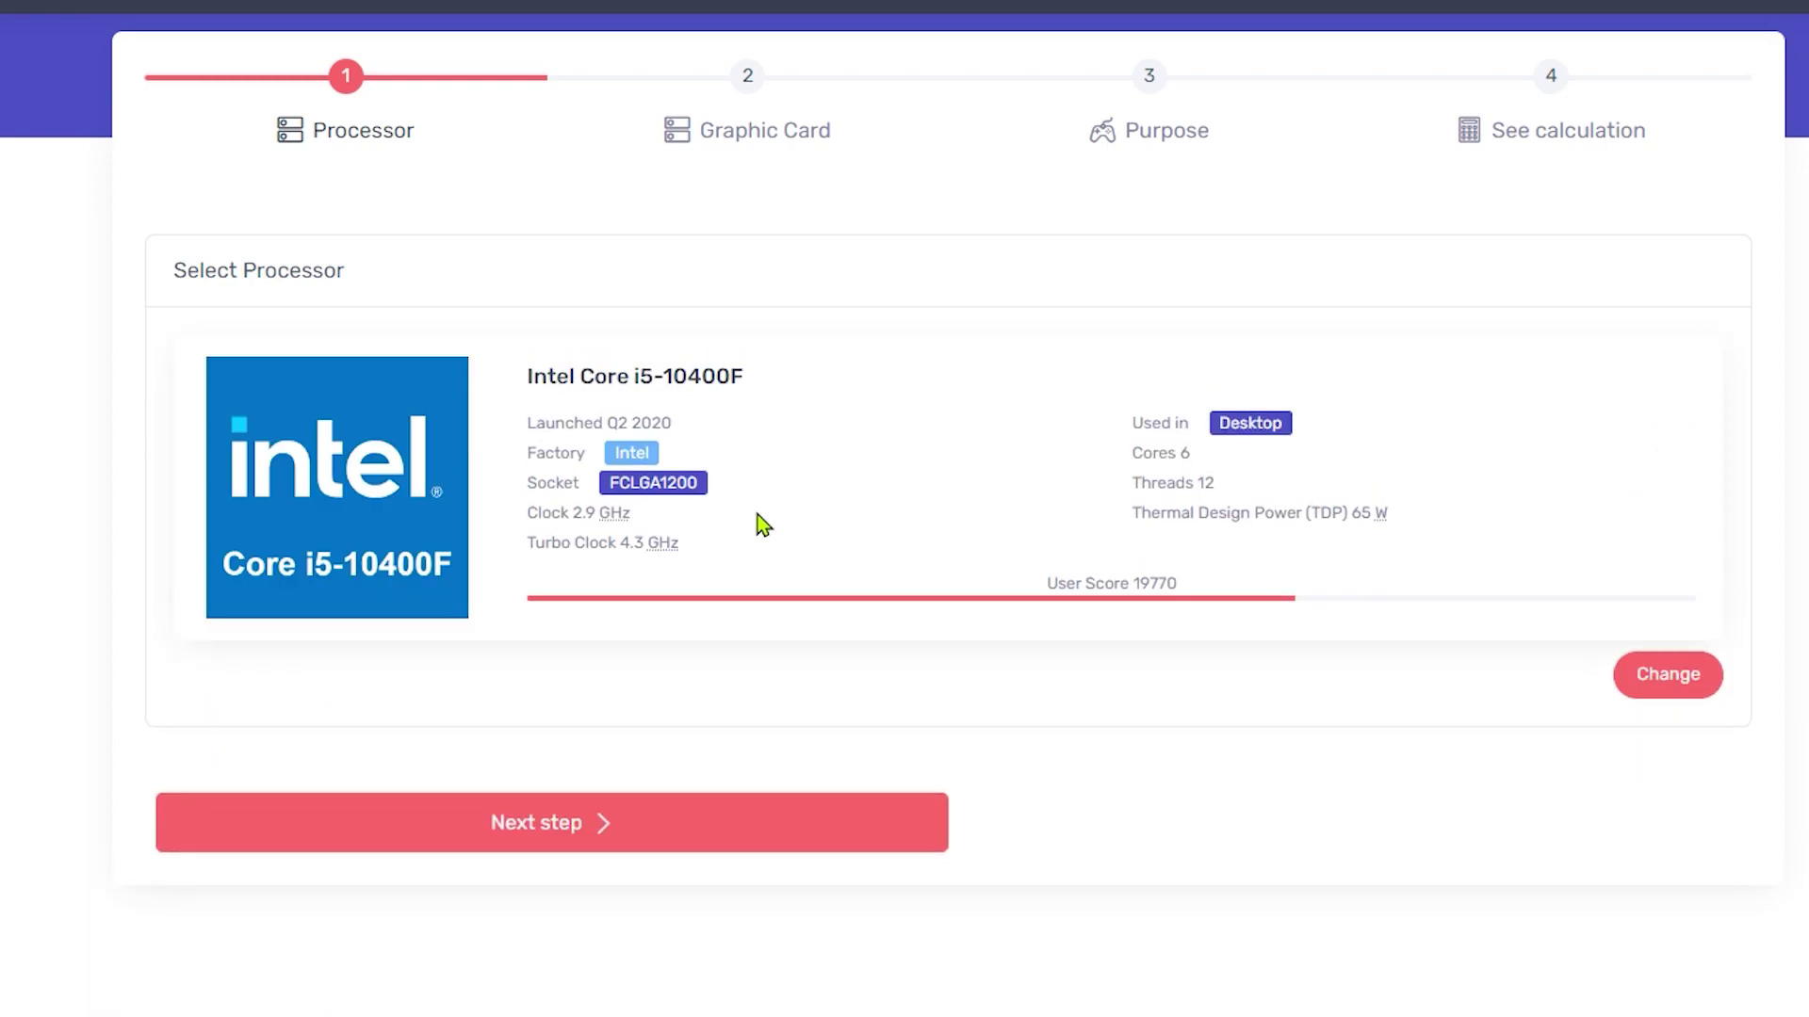
left_click(612, 829)
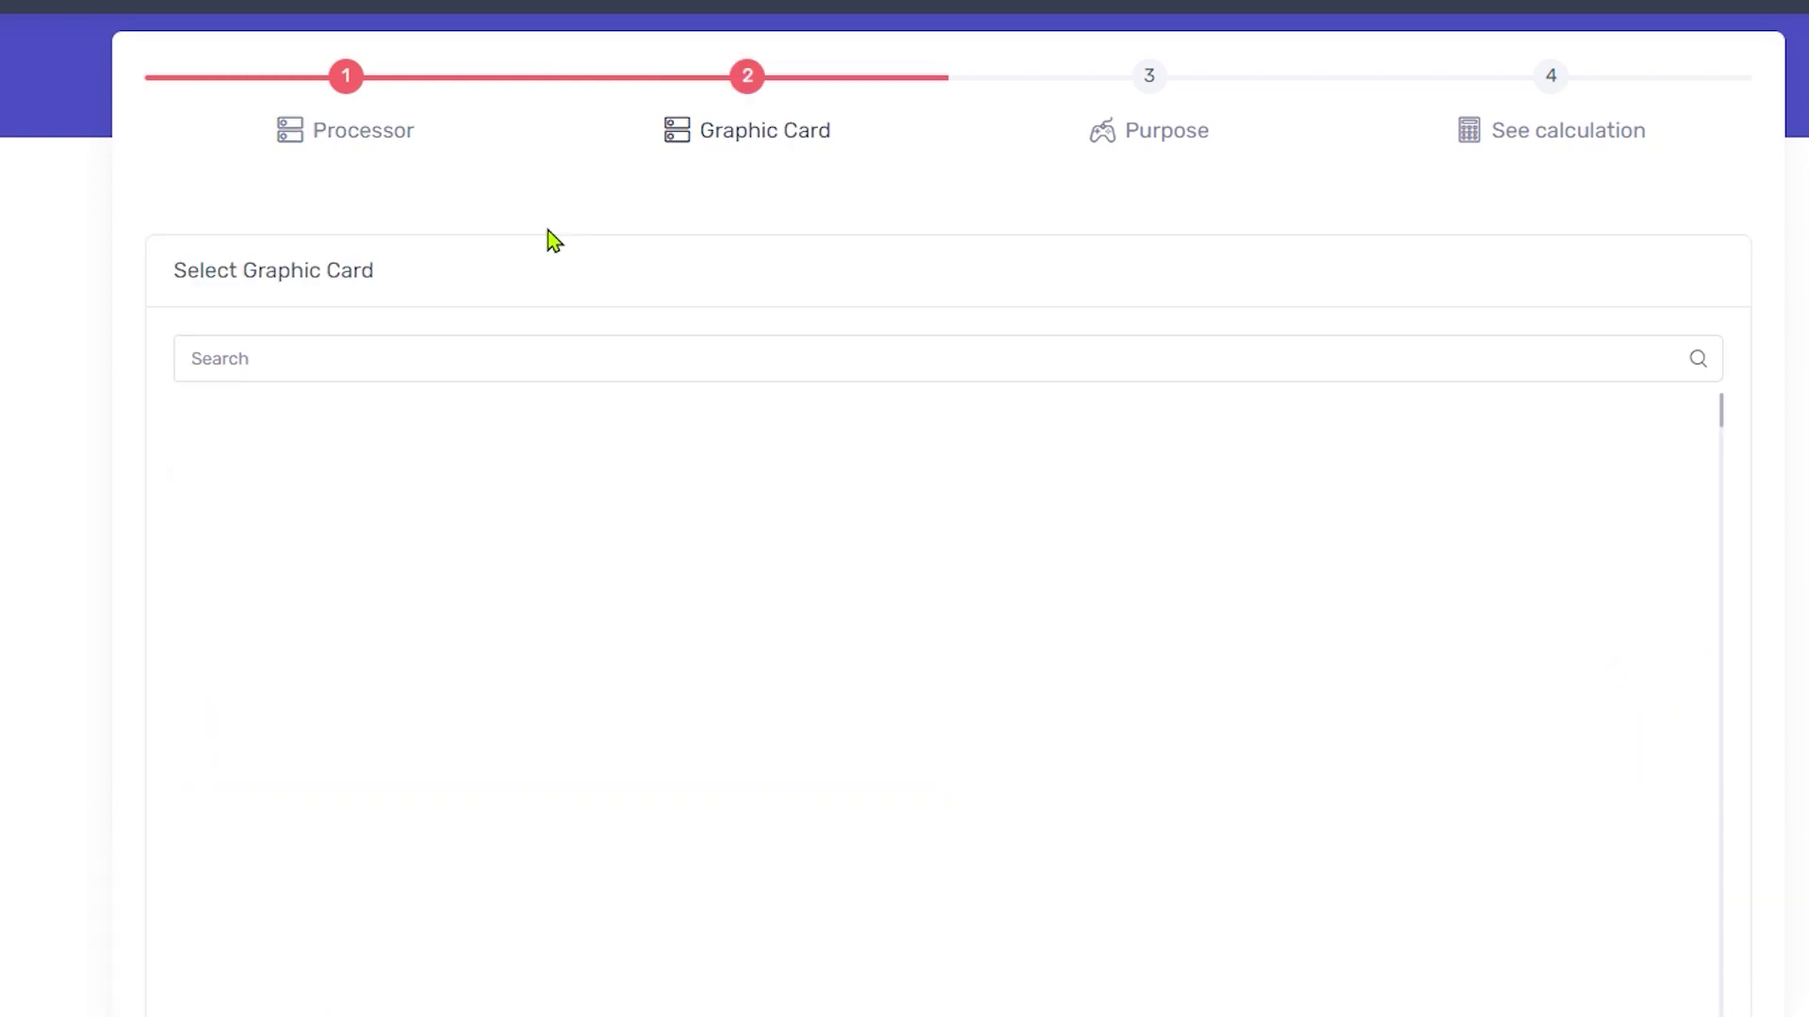
Step: Choose NVIDIA GeForce GTX 1650 as the graphics card and advance to the Purpose step
left_click(447, 366)
type("g")
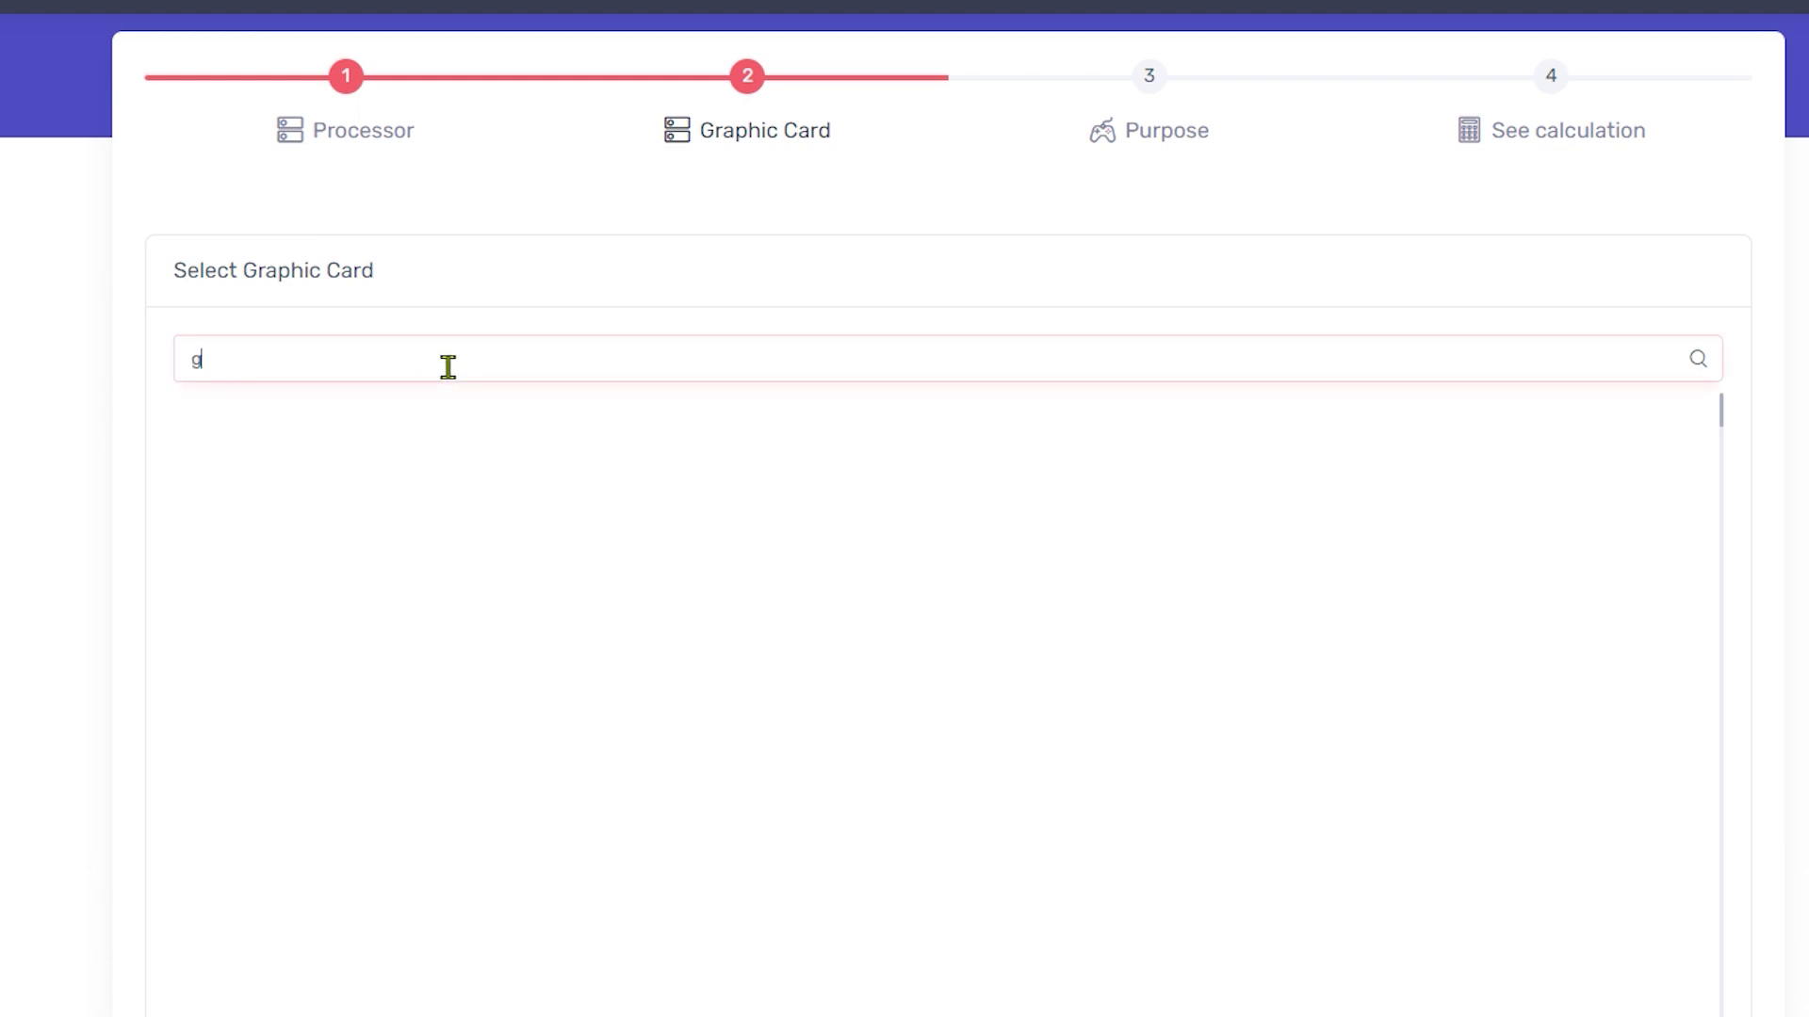
type("tx1650")
key("ctrl+a")
type("GTX 1650")
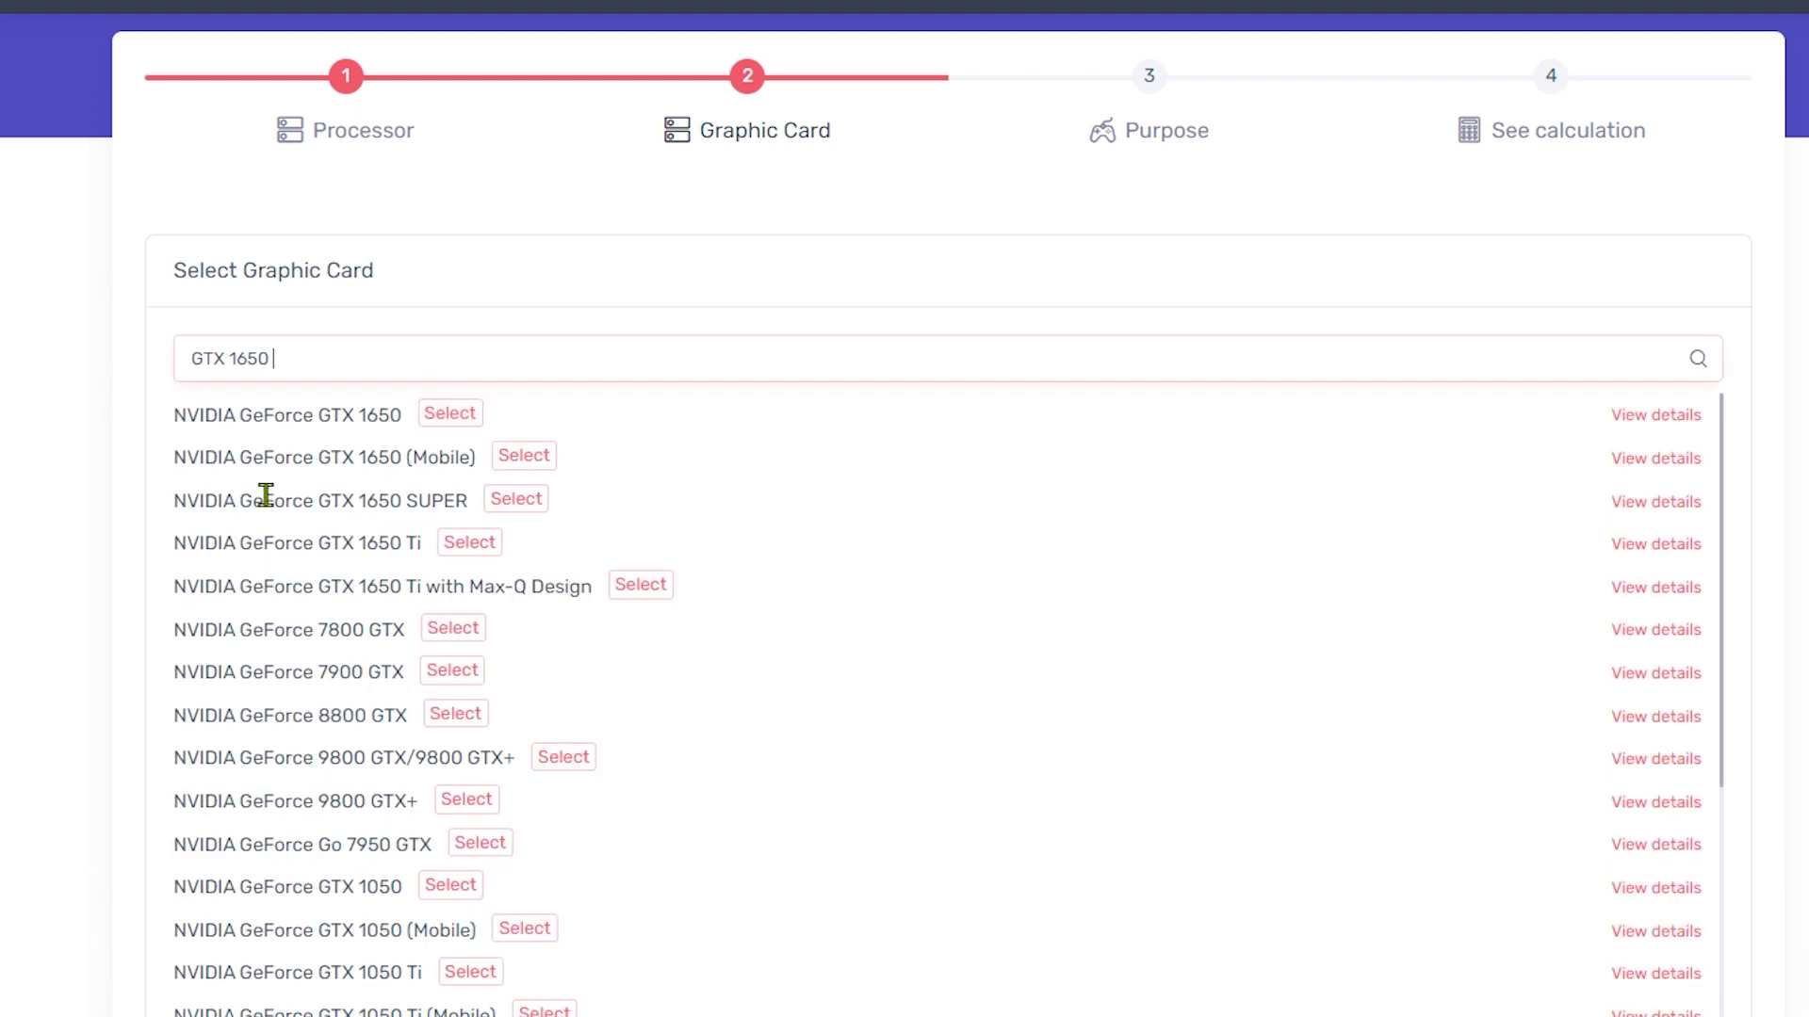
left_click_drag(287, 417, 367, 418)
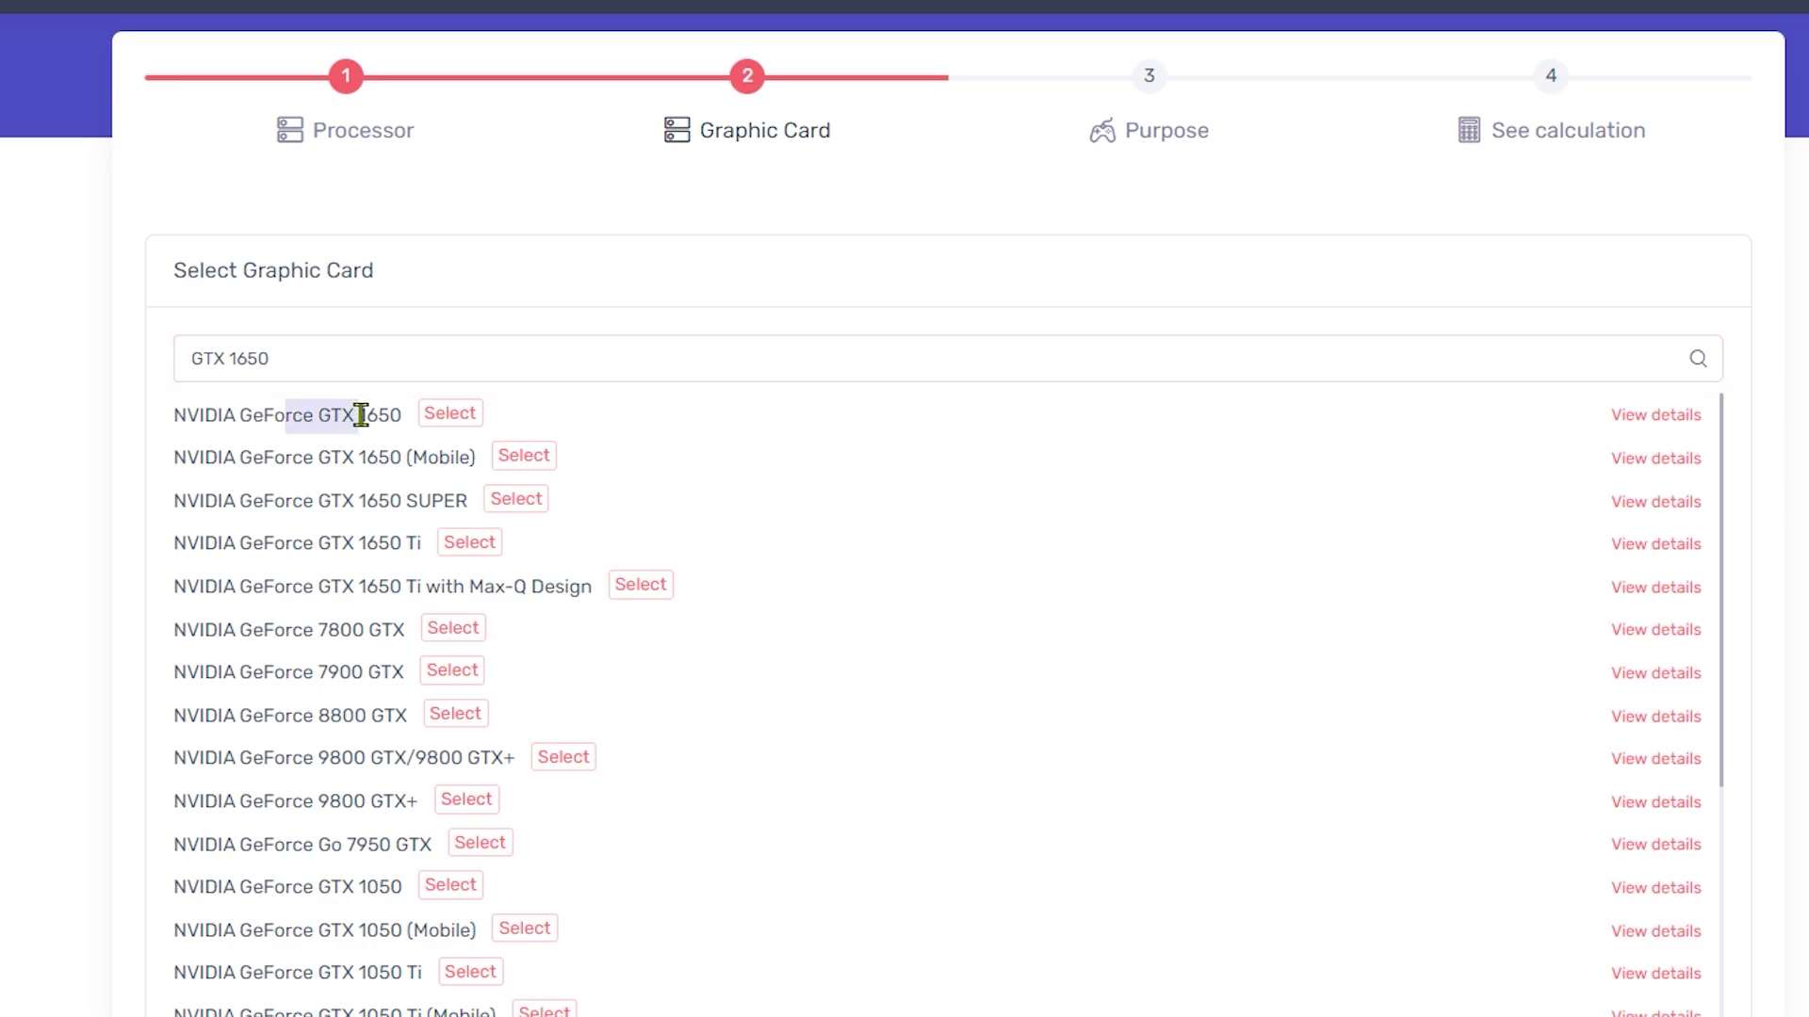
left_click(425, 424)
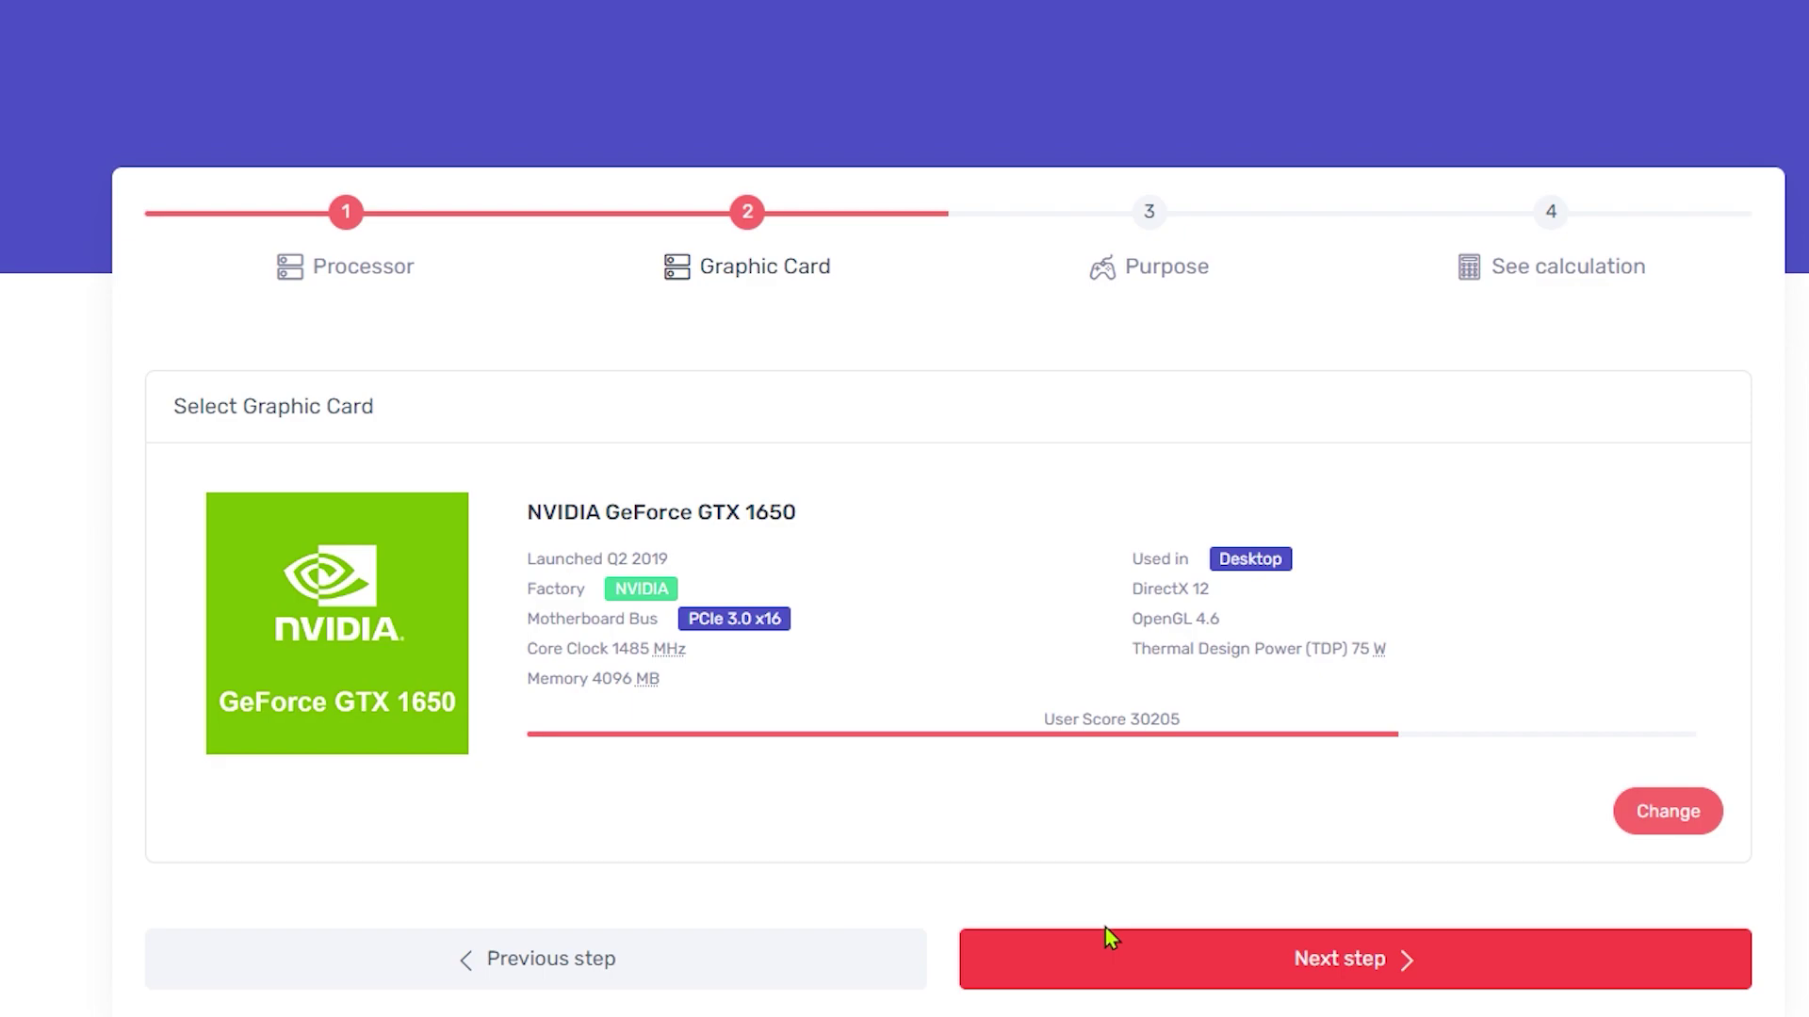
left_click(1221, 966)
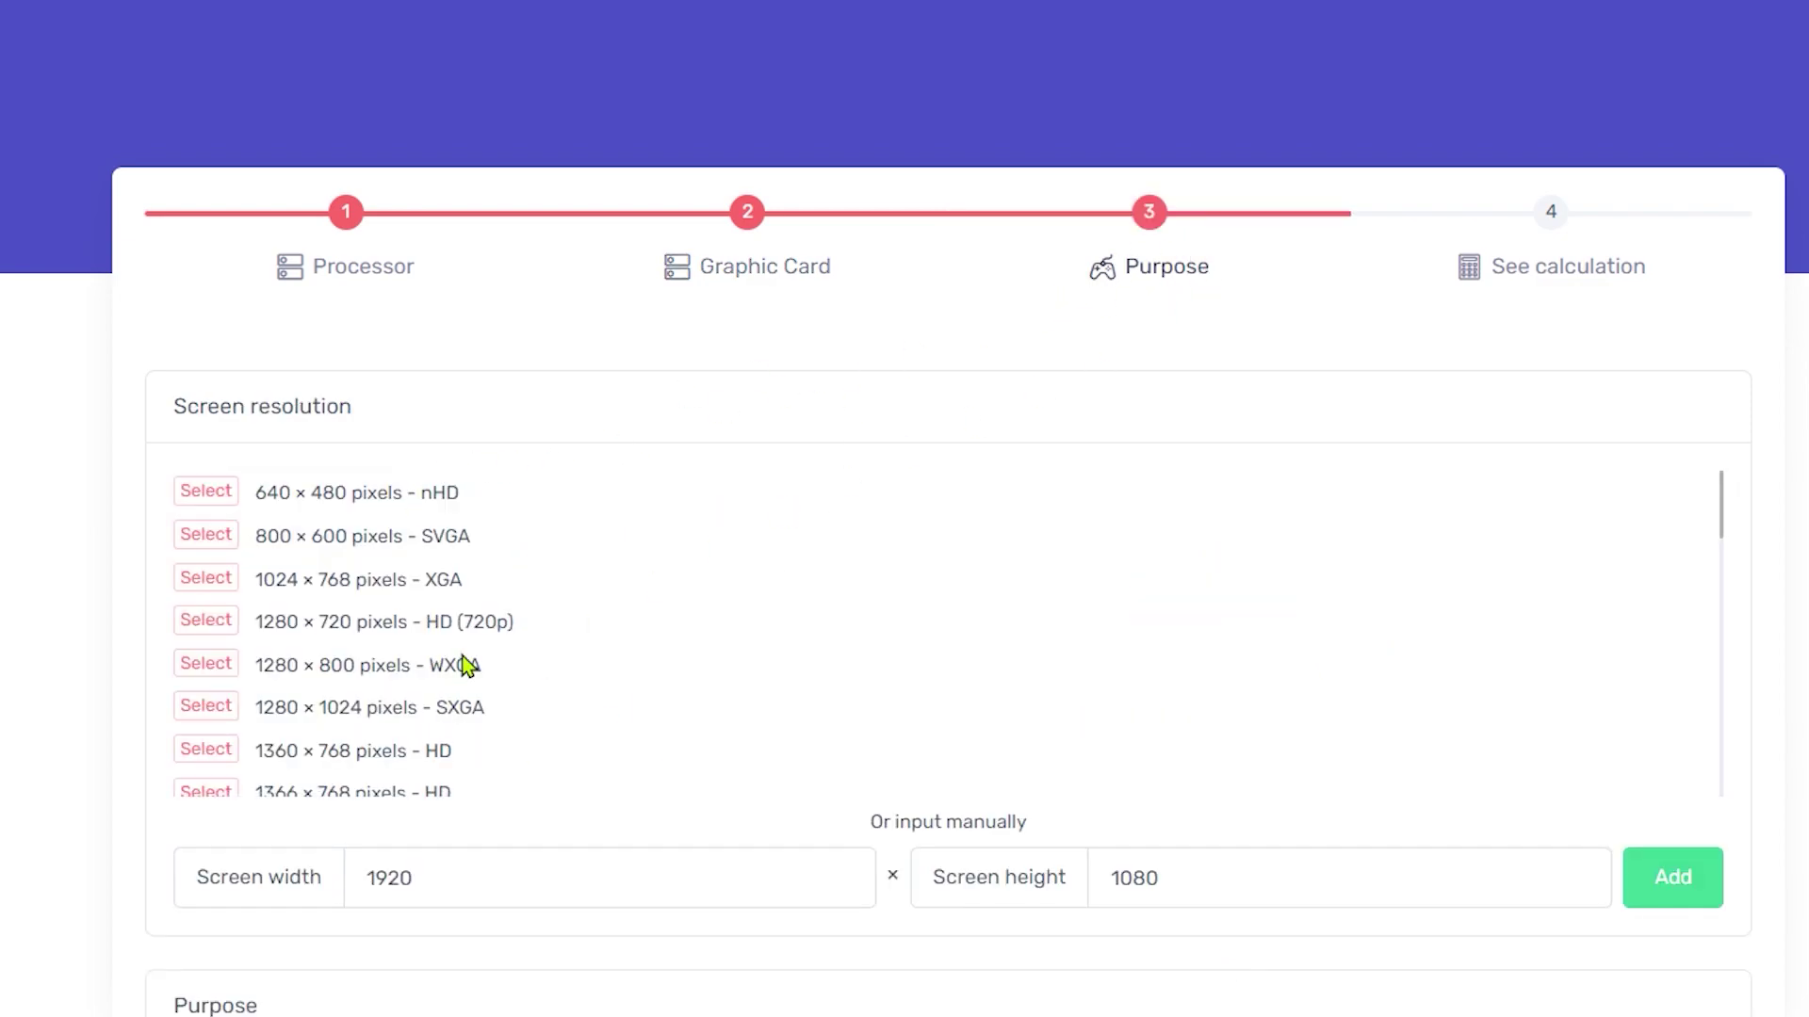
Step: Add a 1920 × 1080 screen resolution
scroll(469, 665, "down", 2)
double_click(544, 884)
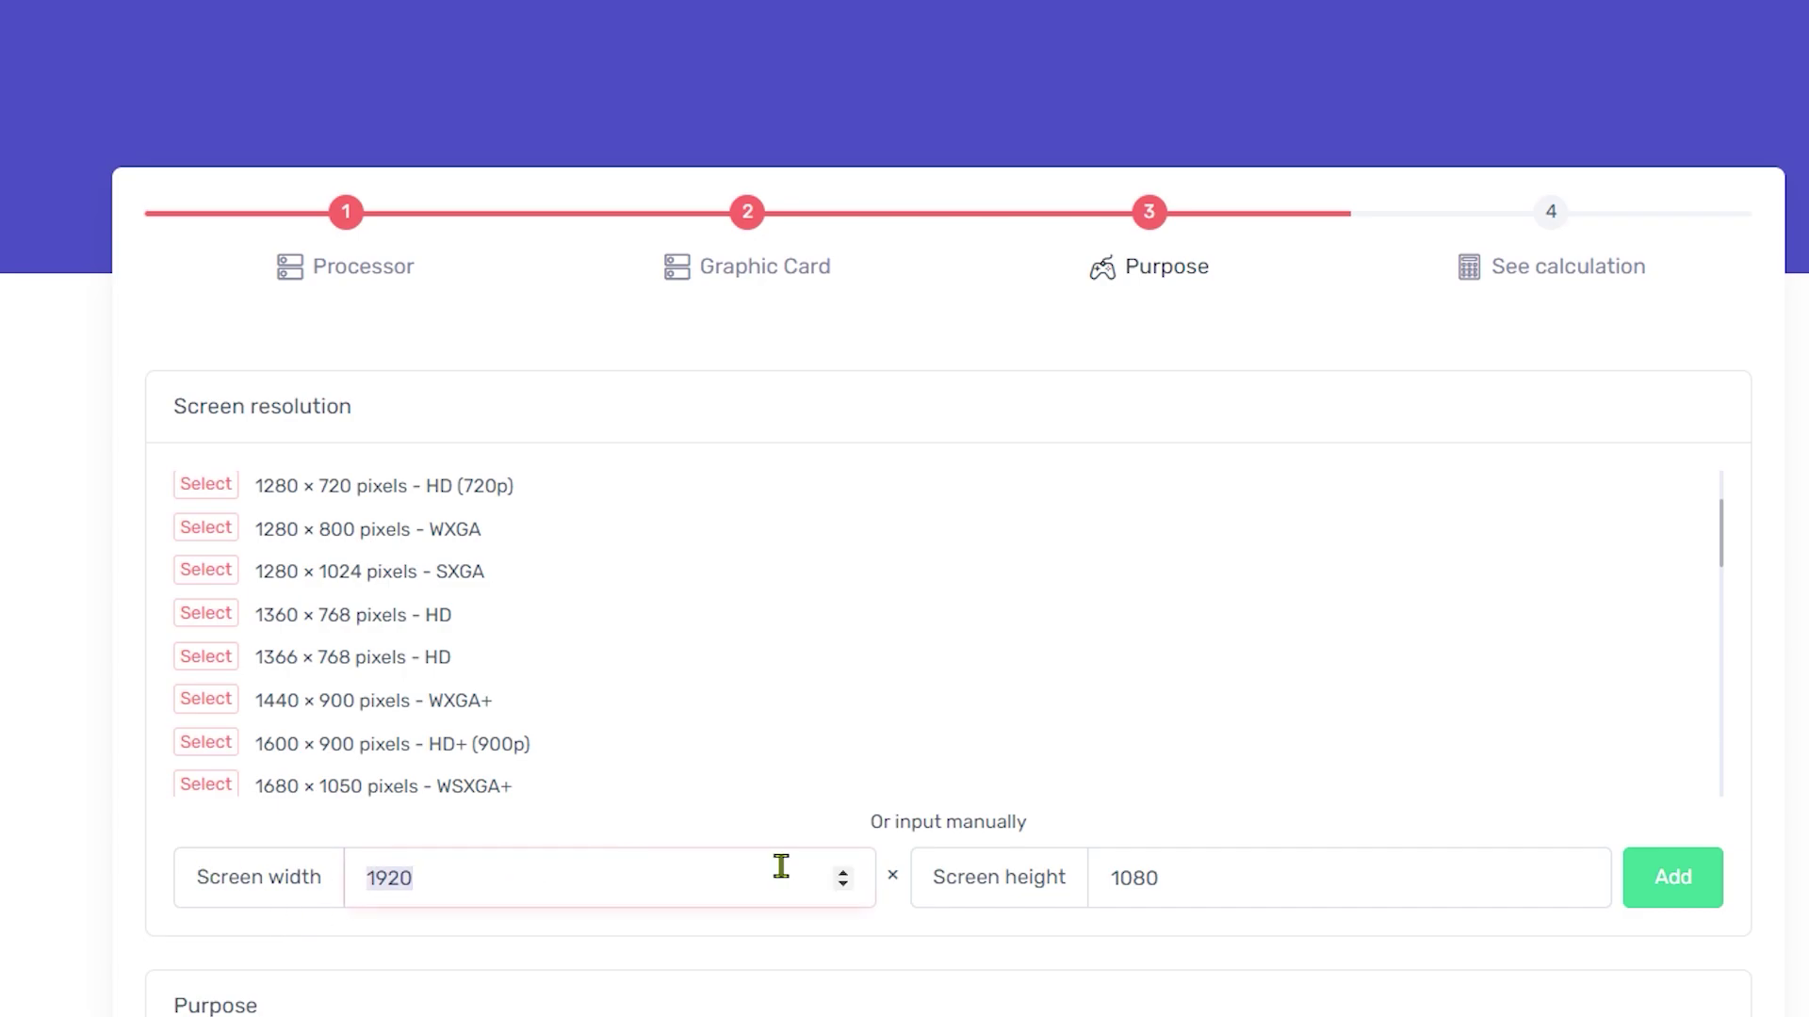
key("Tab")
scroll(1319, 810, "down", 1)
left_click(1668, 744)
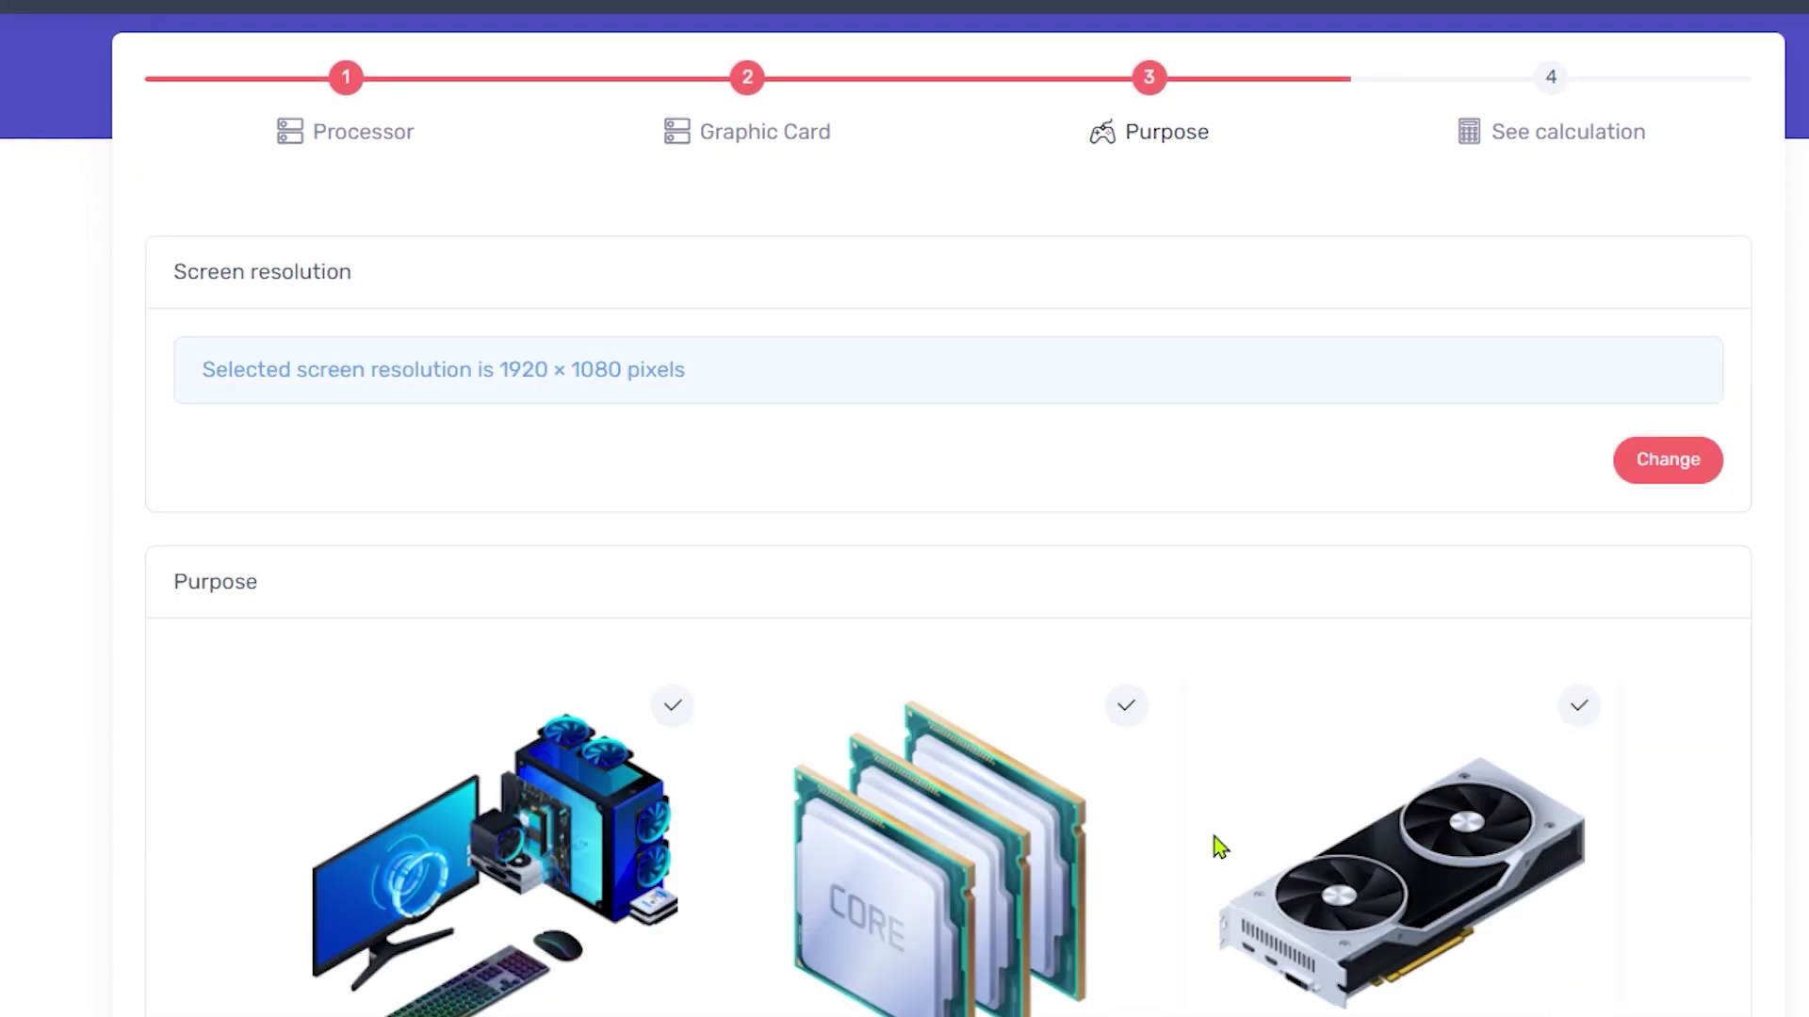
scroll(659, 800, "down", 2)
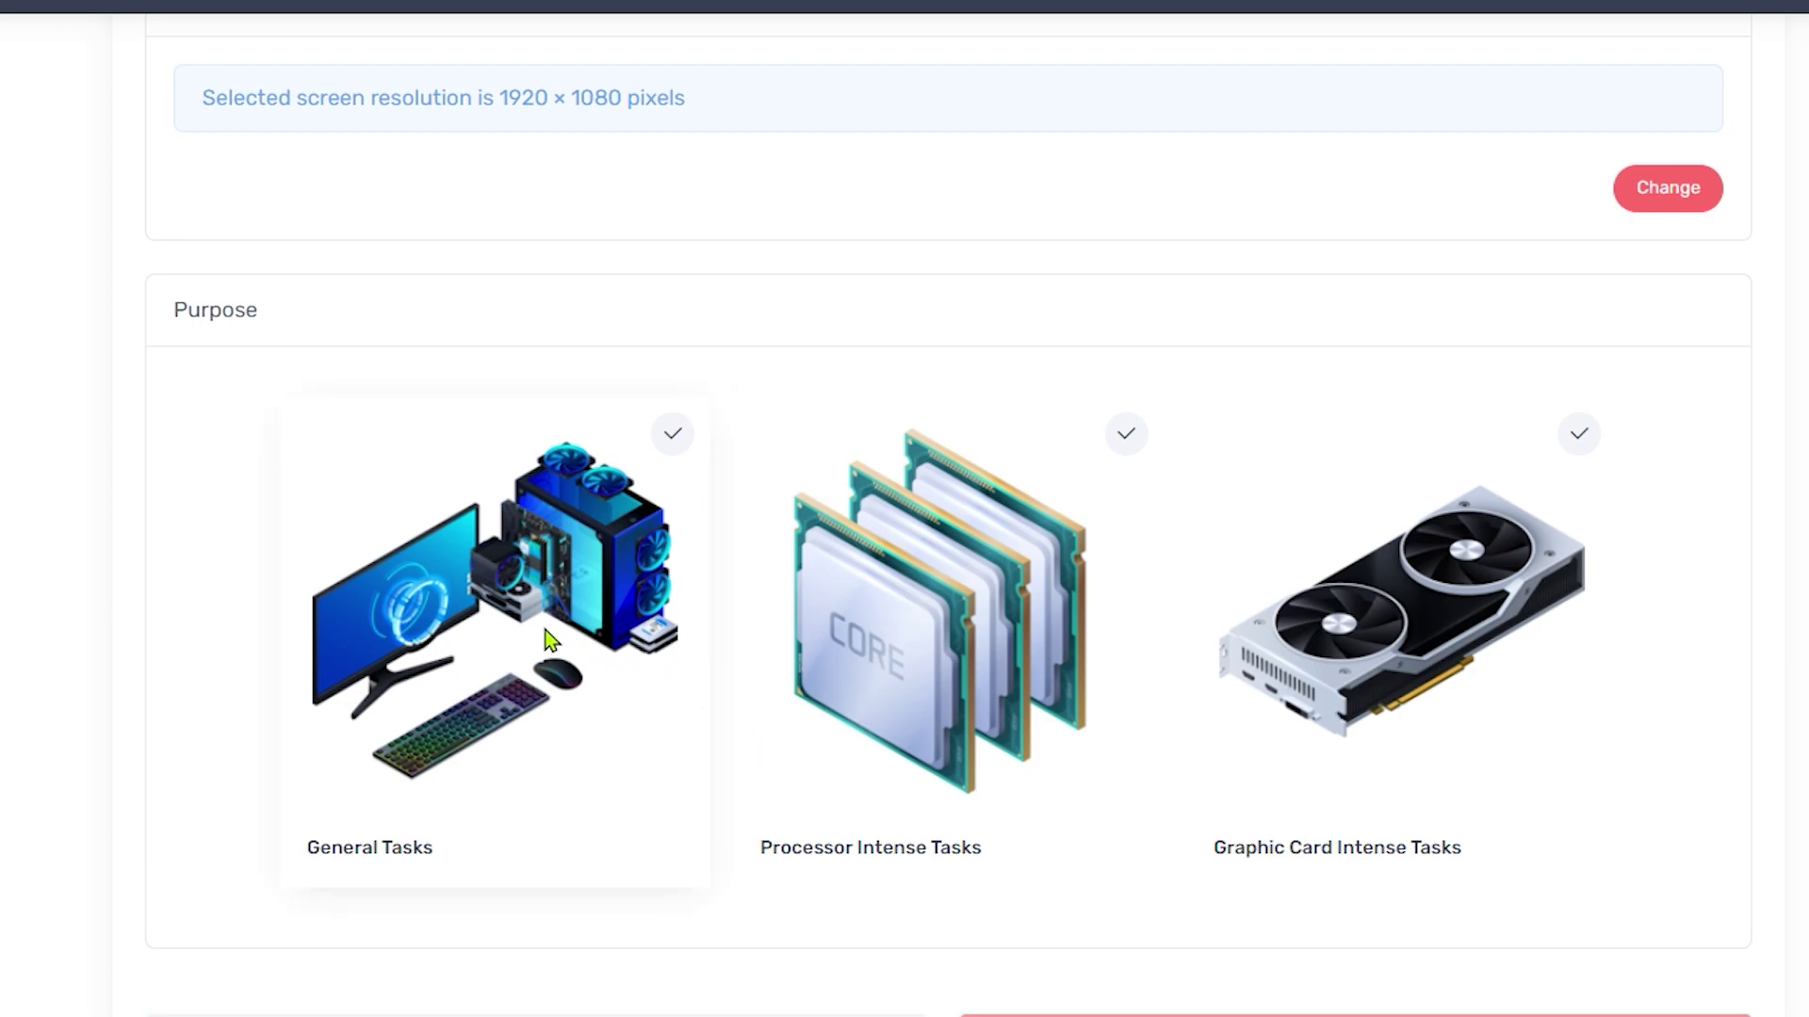
Step: Choose General Tasks as the purpose and advance to the summary of choices
left_click(335, 631)
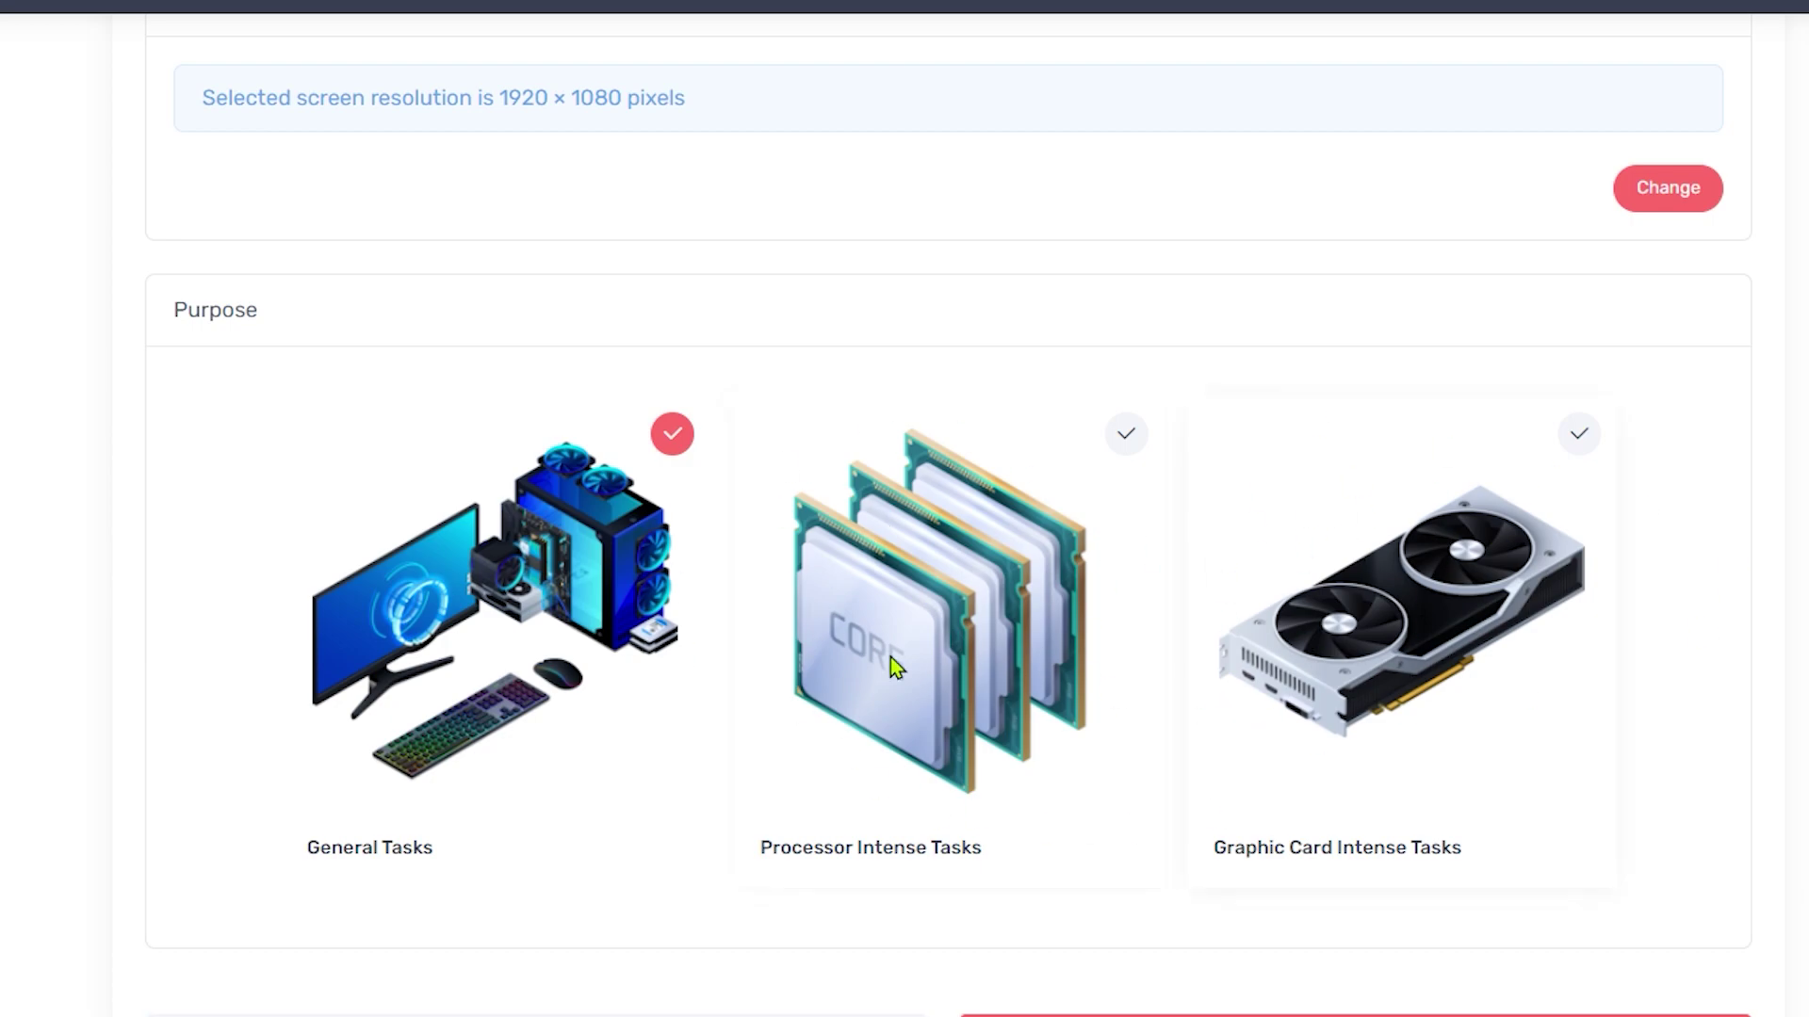
scroll(449, 959, "down", 2)
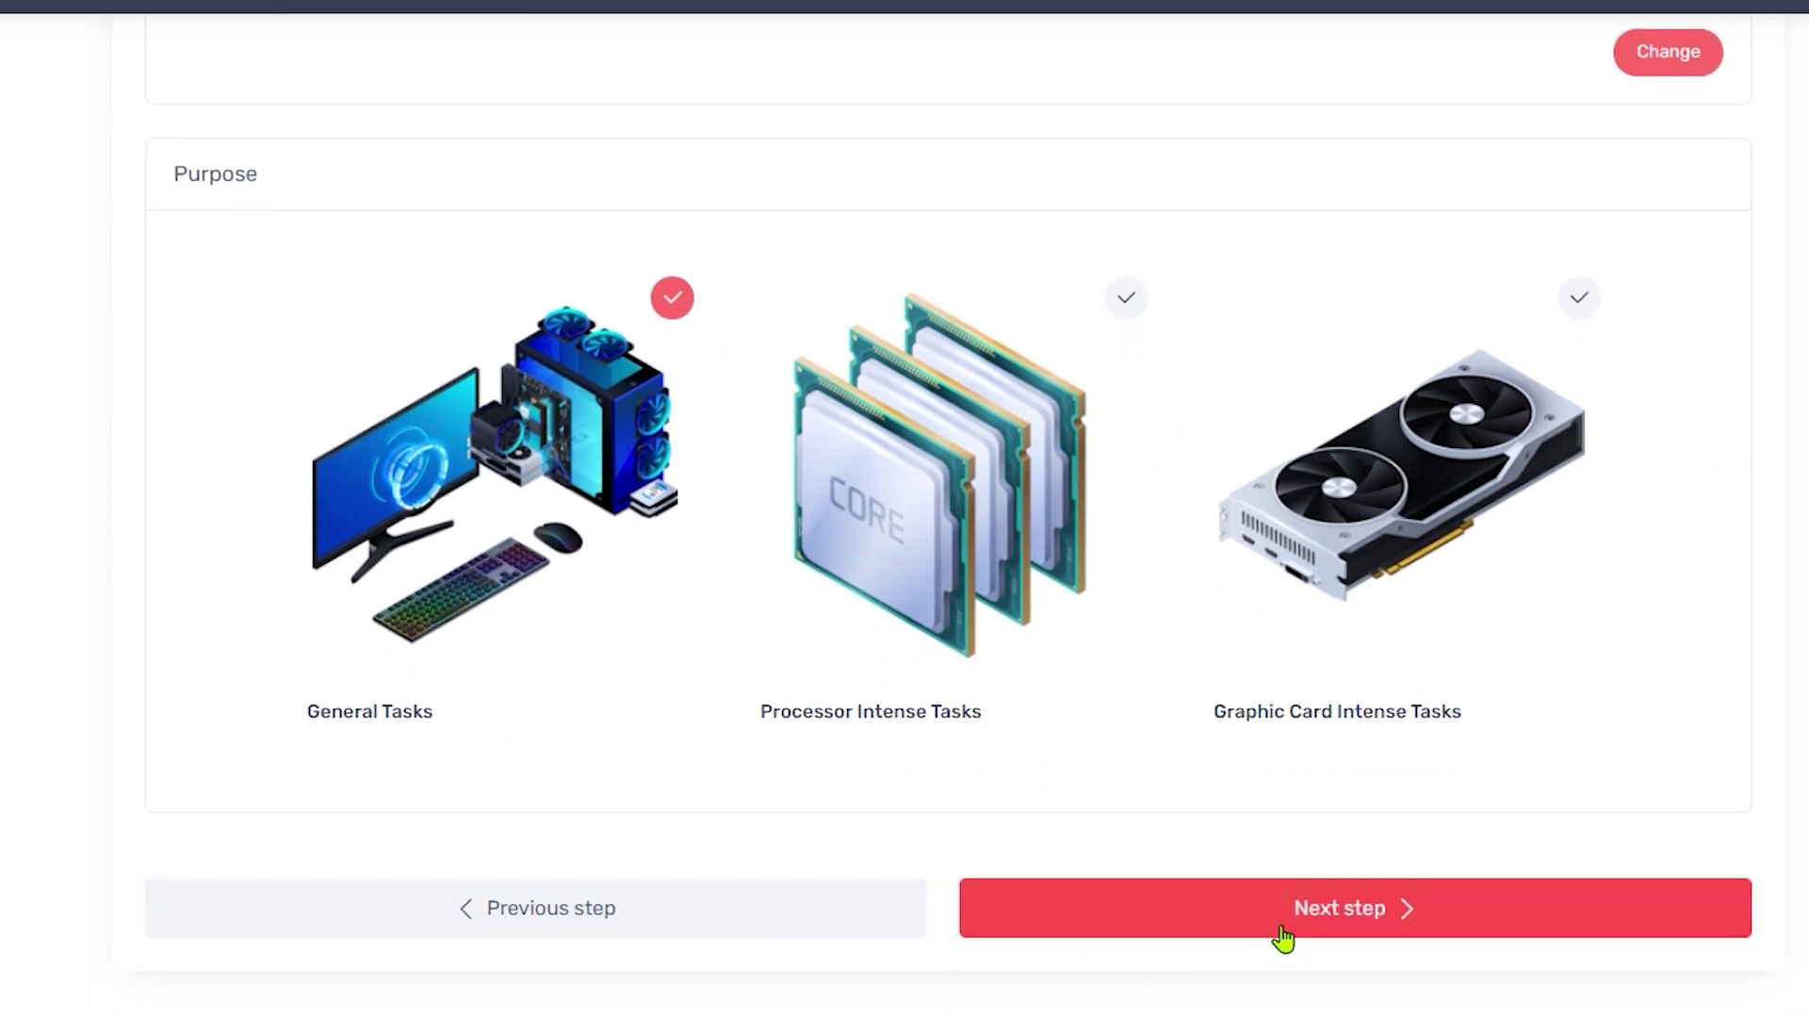
left_click(1309, 912)
scroll(1313, 910, "down", 5)
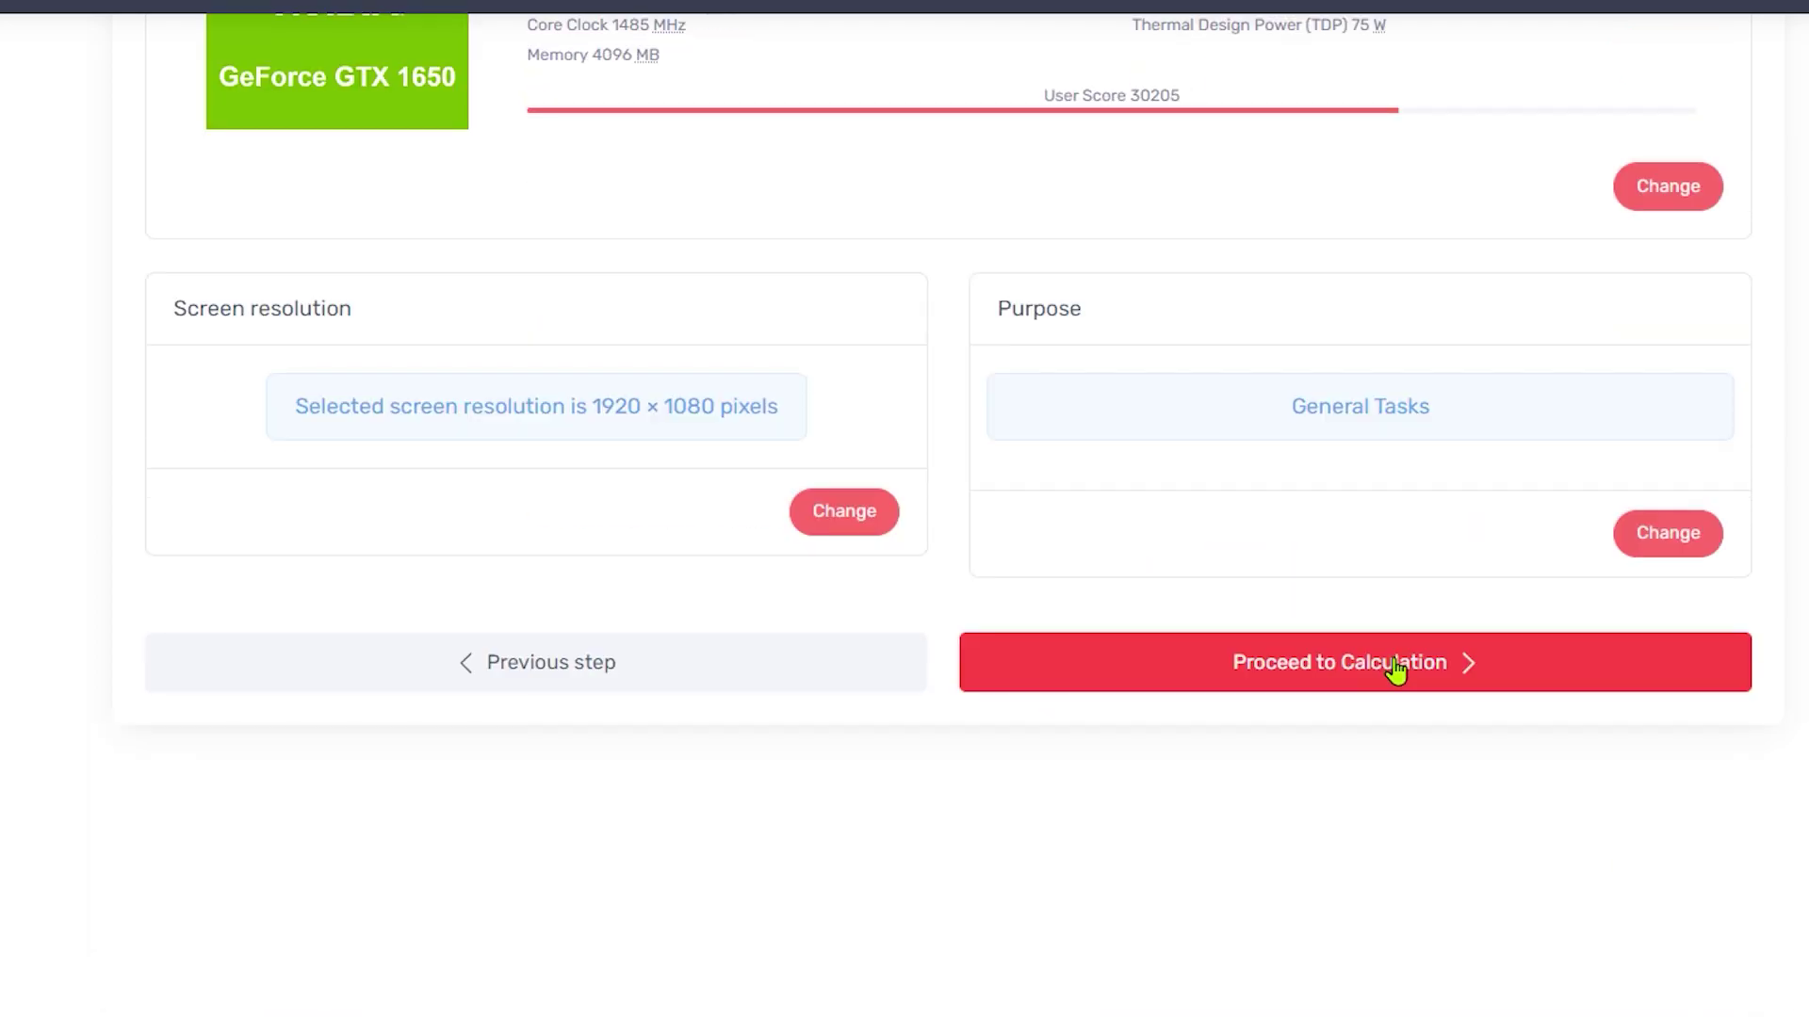
Step: Run the bottleneck calculation and highlight the 1920 × 1080 resolution in the verdict
left_click(1395, 670)
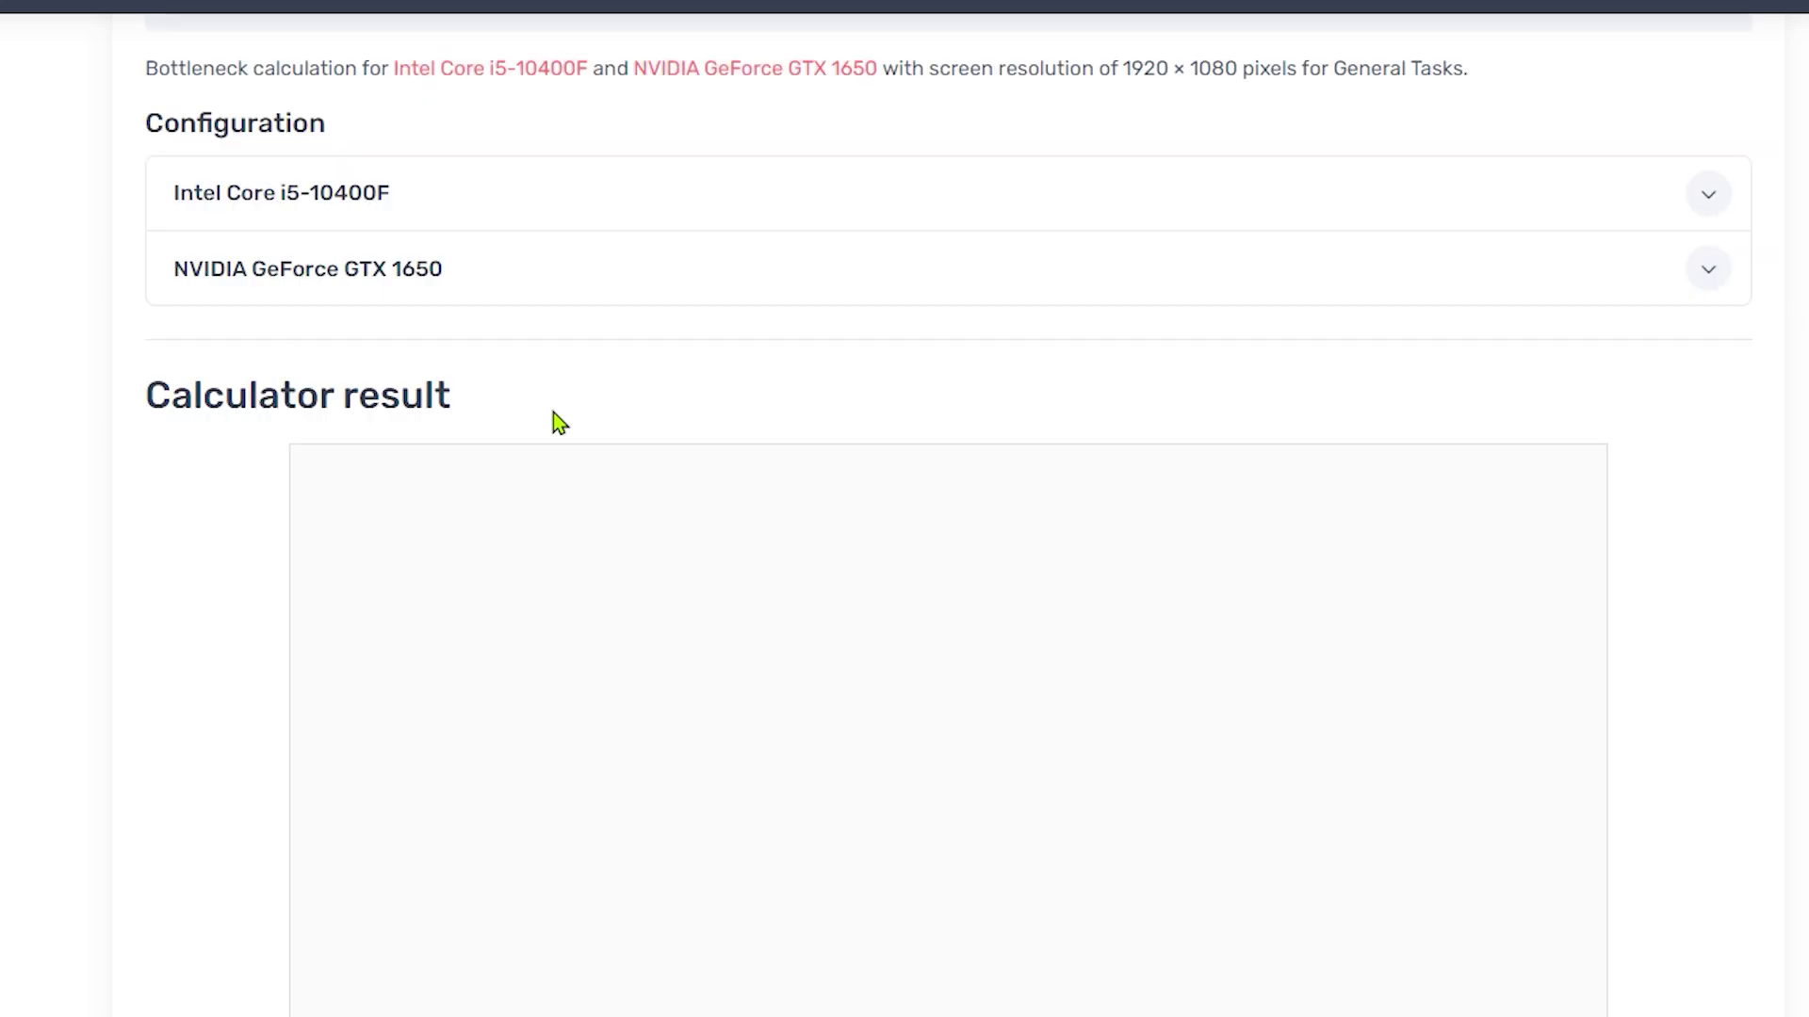
scroll(556, 420, "down", 10)
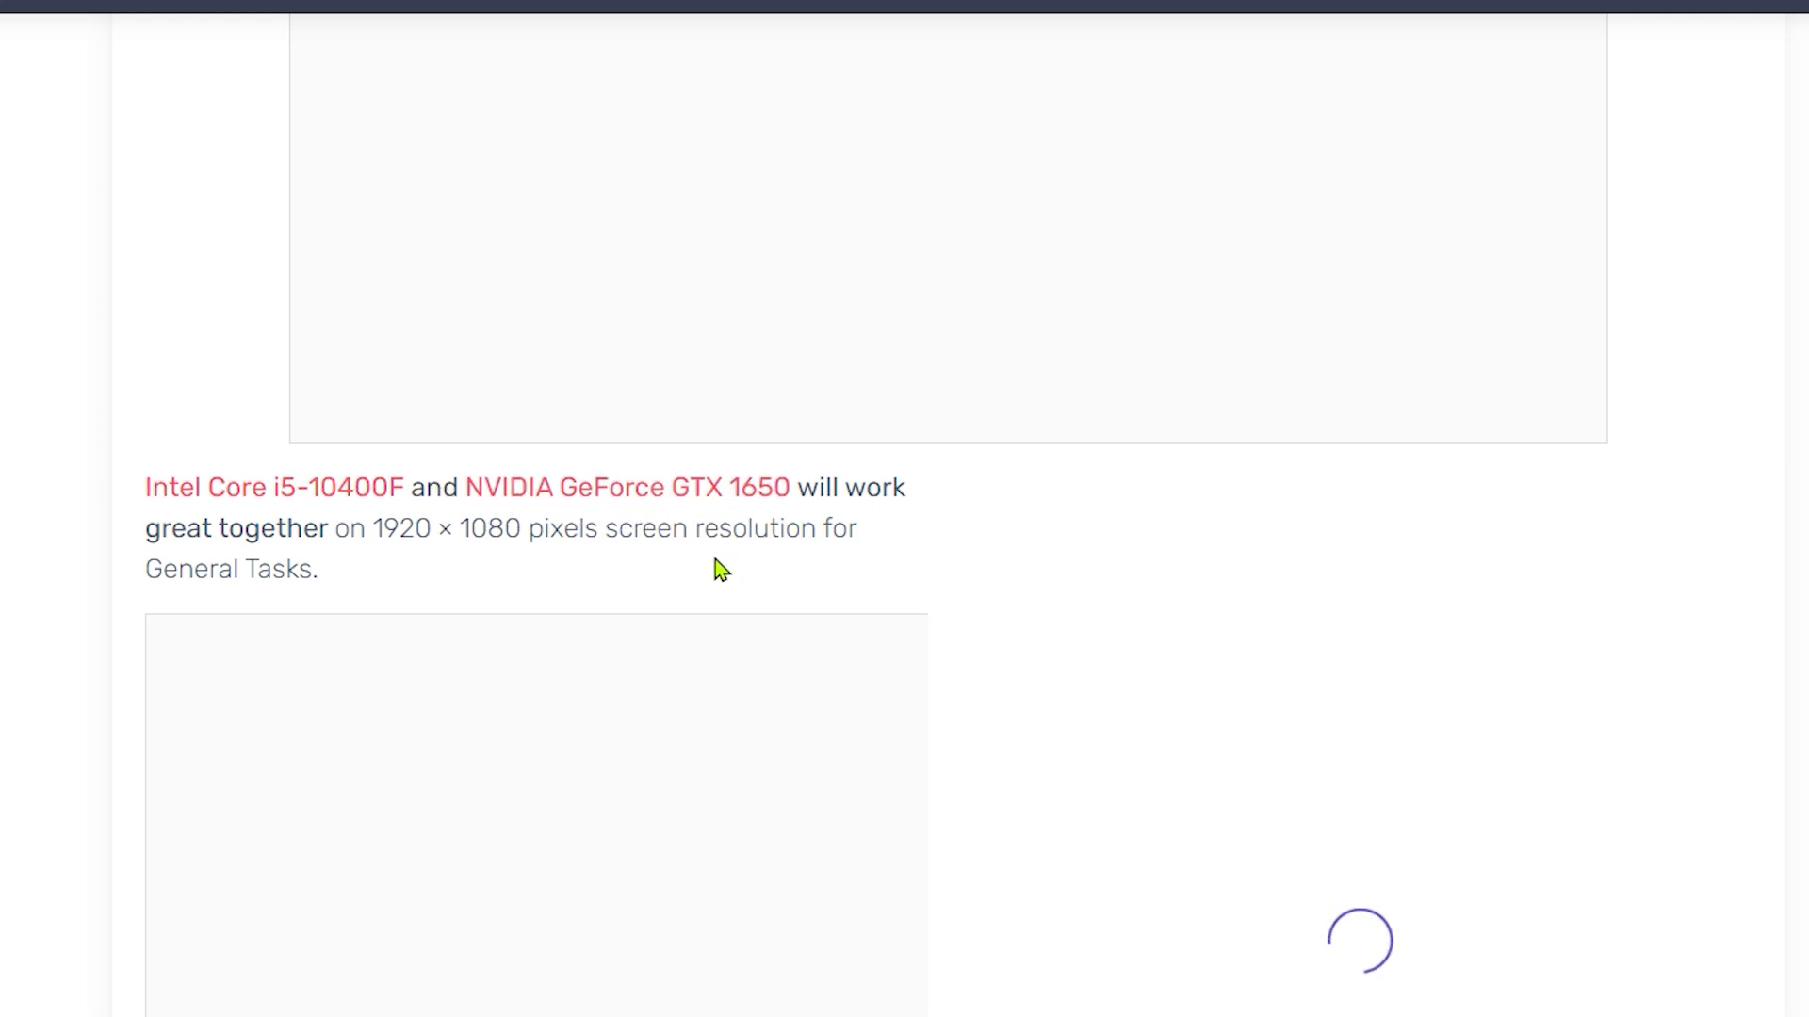
left_click_drag(380, 527, 529, 537)
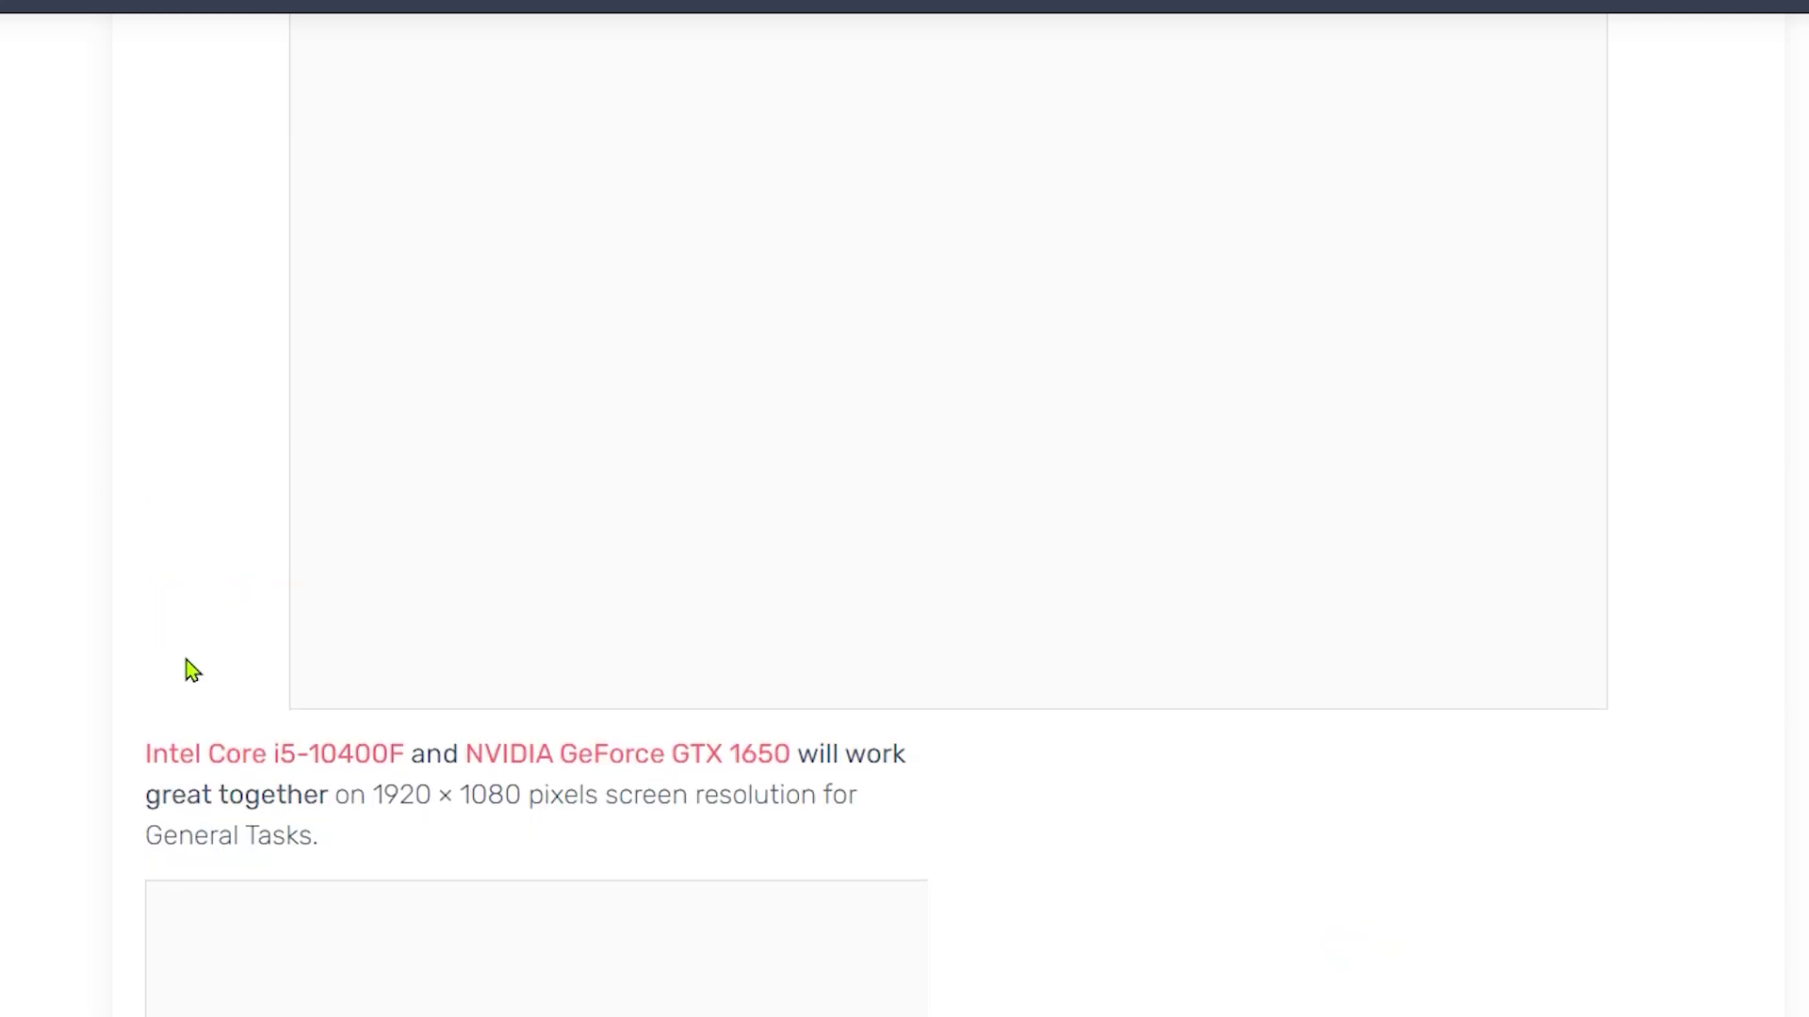
scroll(187, 673, "down", 7)
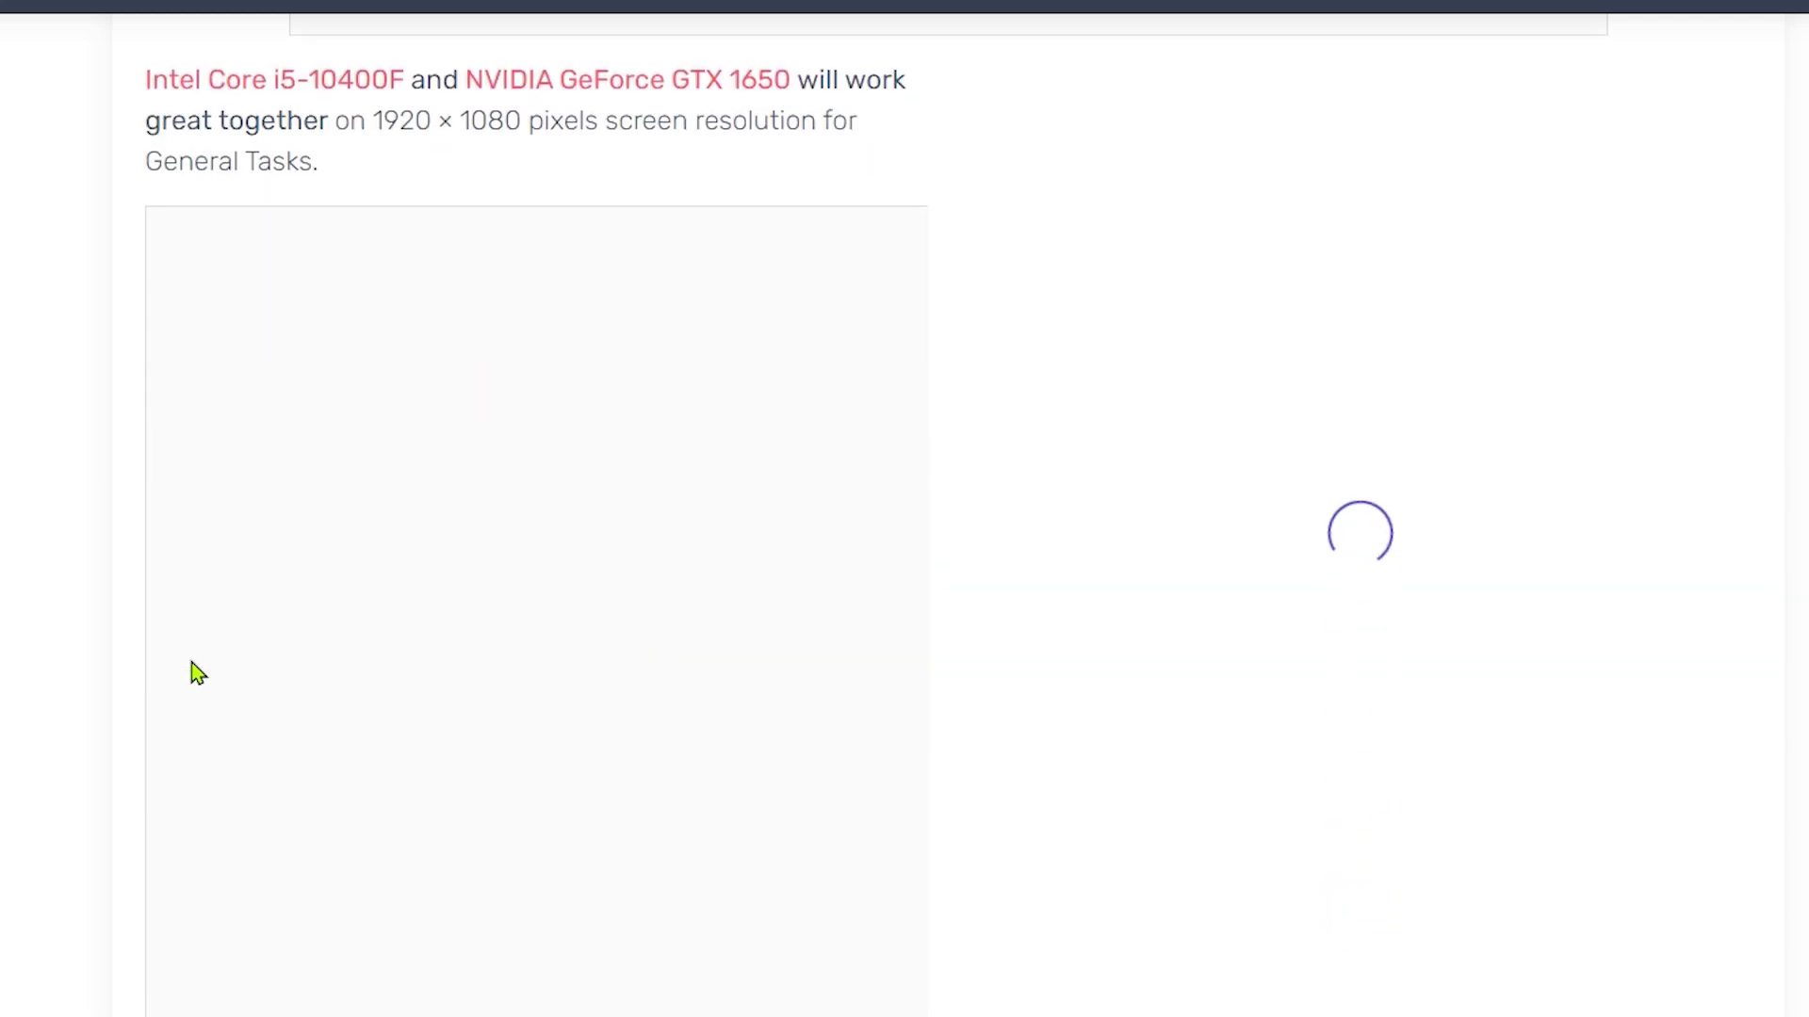
scroll(190, 675, "down", 7)
Step: Highlight the 0.0% bottleneck figure in the results text
left_click_drag(201, 496, 336, 510)
double_click(690, 457)
left_click(194, 505)
left_click(569, 505)
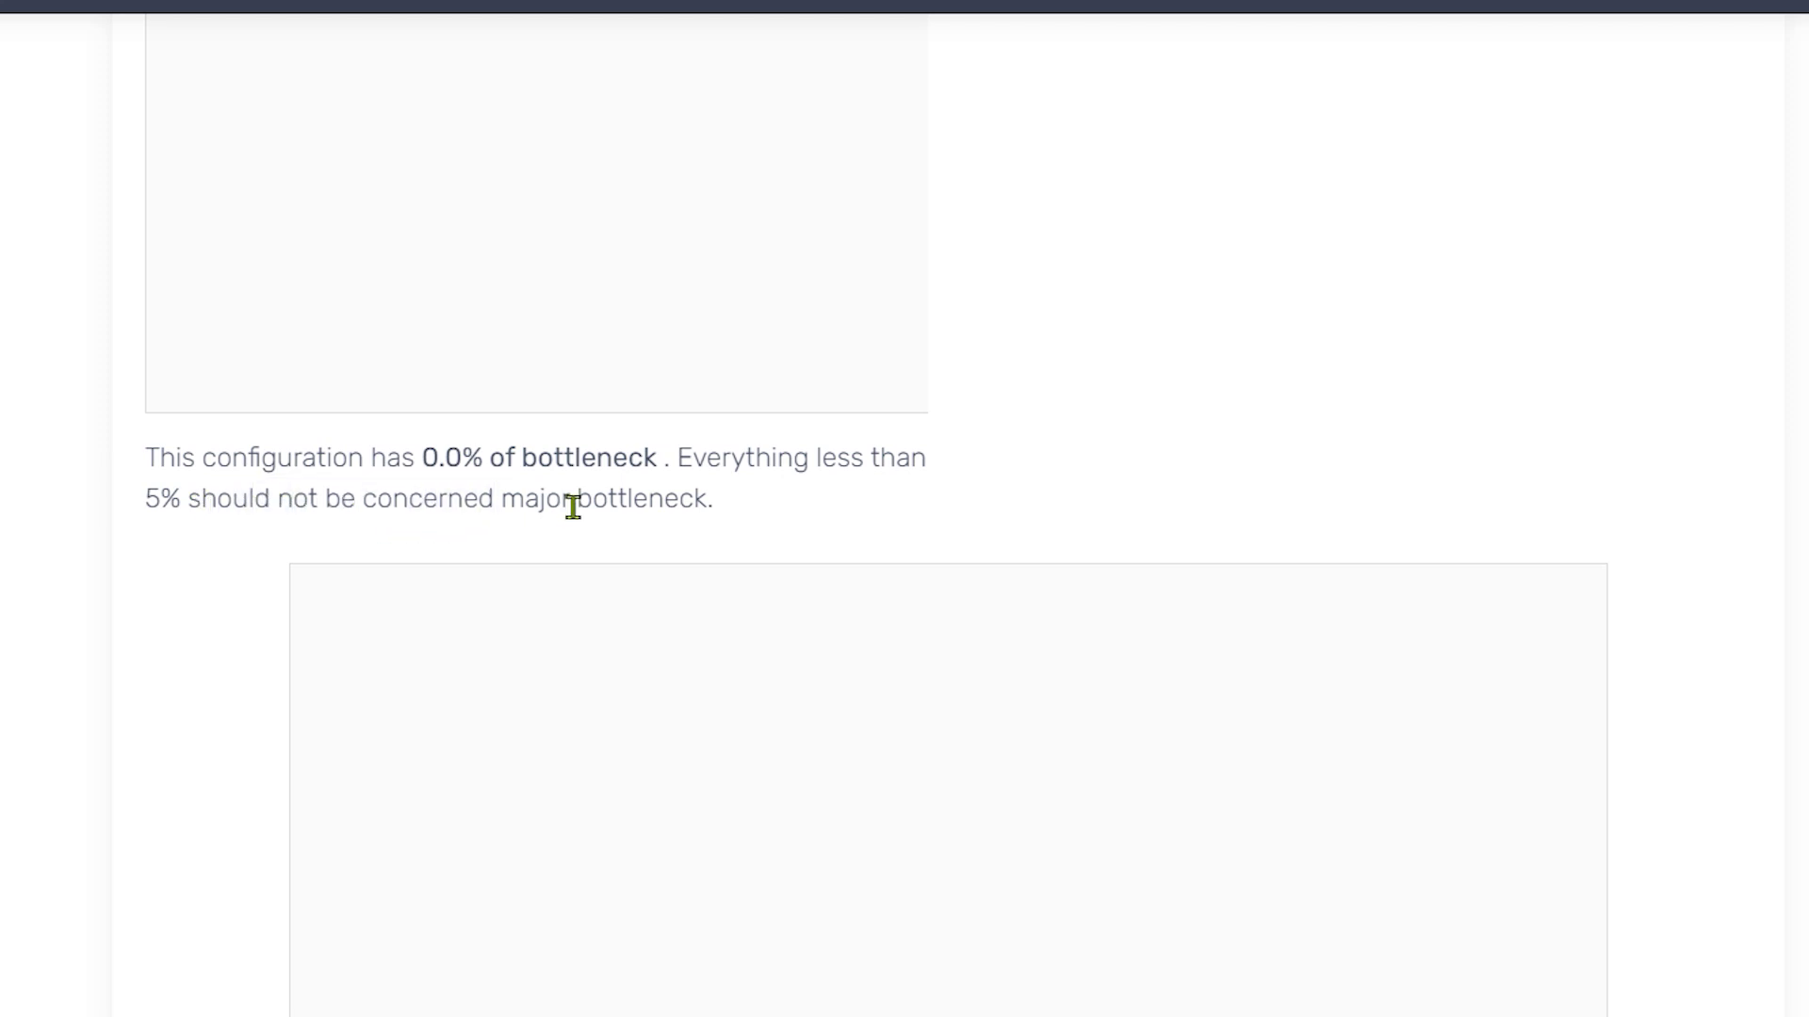
triple_click(601, 507)
left_click(529, 513)
left_click_drag(420, 456, 476, 455)
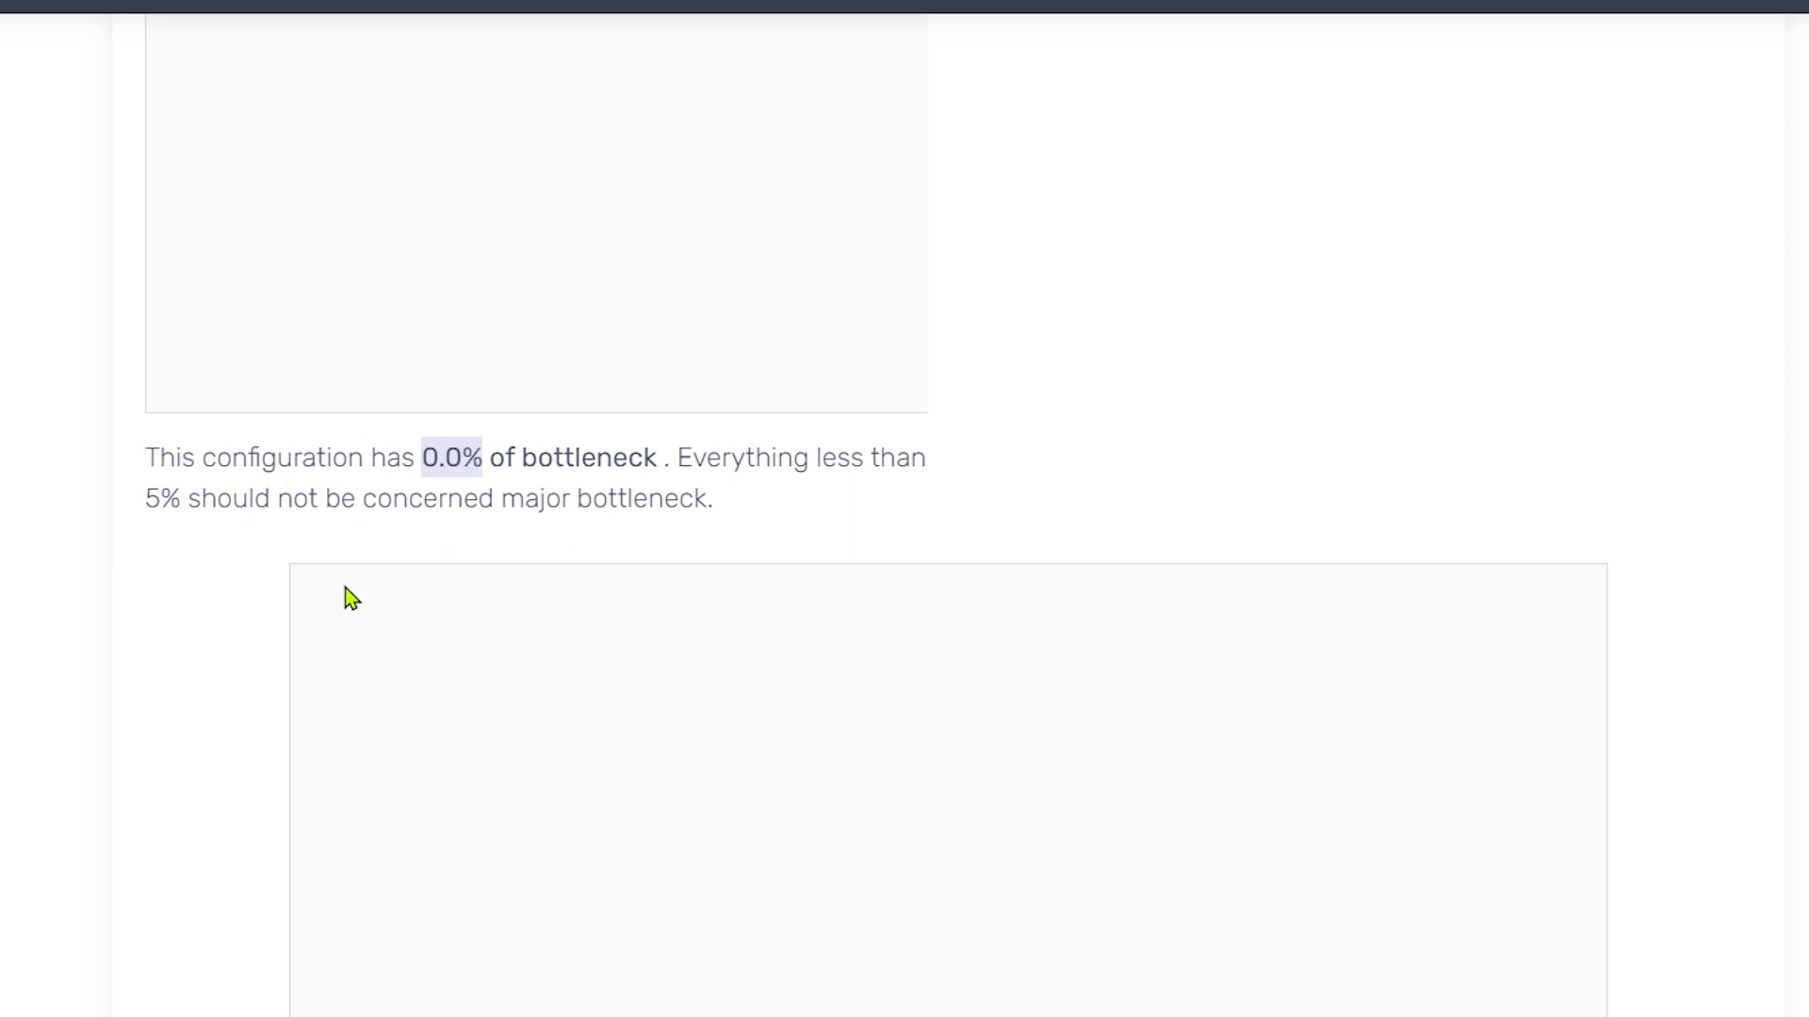
left_click(504, 489)
left_click_drag(418, 459, 477, 461)
Step: Highlight the 100.0% utilization figures for both processor and graphics card
scroll(542, 562, "down", 8)
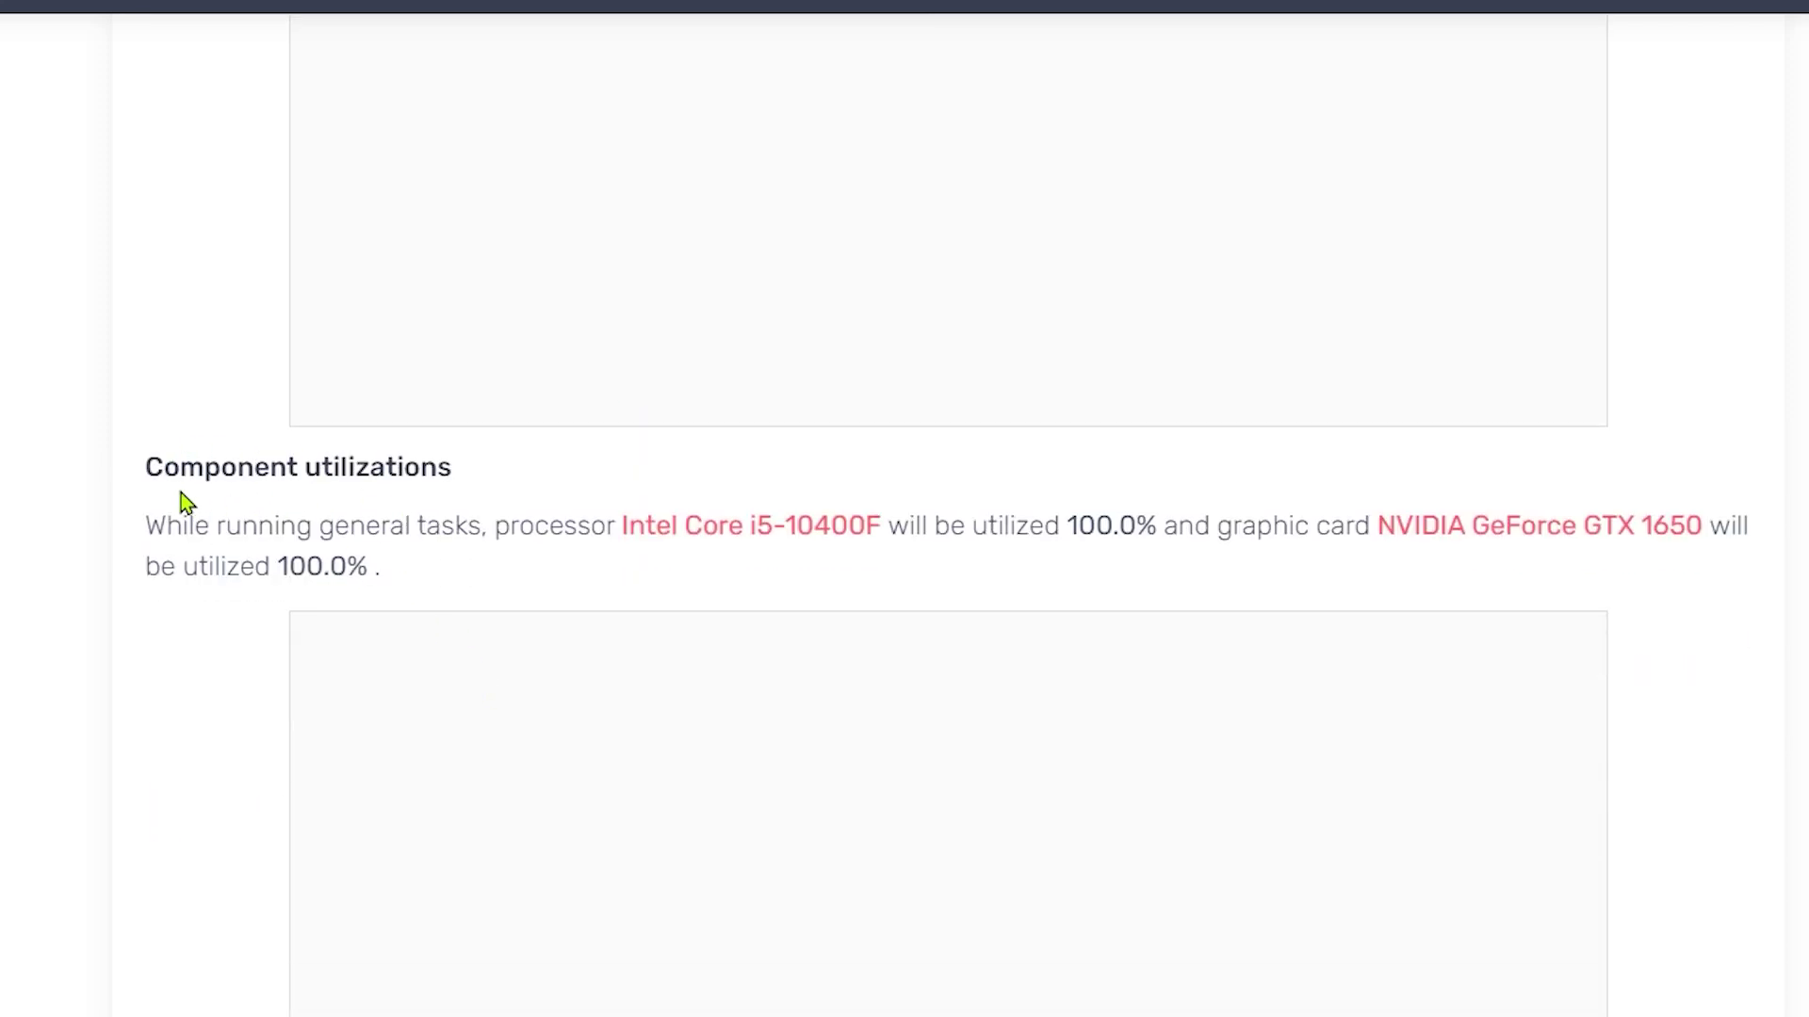
left_click_drag(151, 474, 398, 472)
left_click(400, 472)
left_click_drag(167, 525, 222, 528)
left_click(415, 524)
left_click_drag(936, 524, 1084, 525)
left_click_drag(1094, 525, 1316, 528)
left_click(1383, 561)
left_click_drag(283, 568, 408, 569)
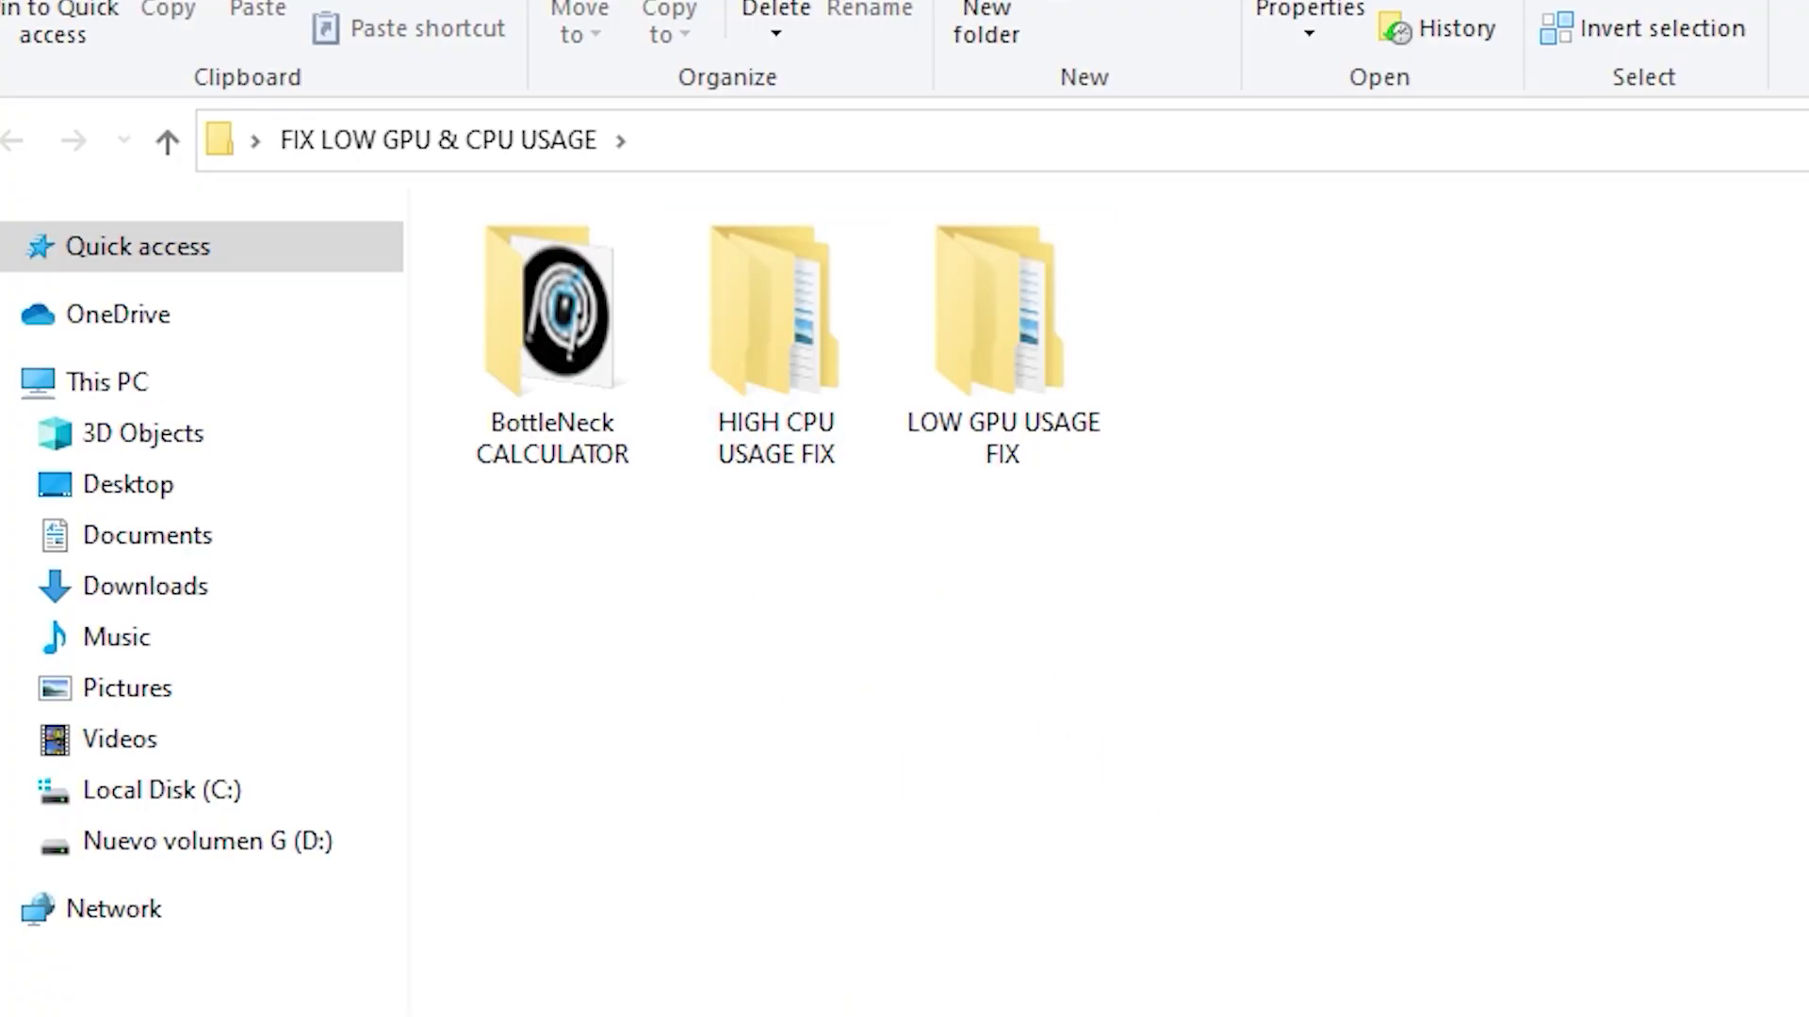
Step: Launch ThrottleStop from HIGH CPU USAGE FIX > ThrottleStop_9.4 and allow it to make changes
double_click(799, 394)
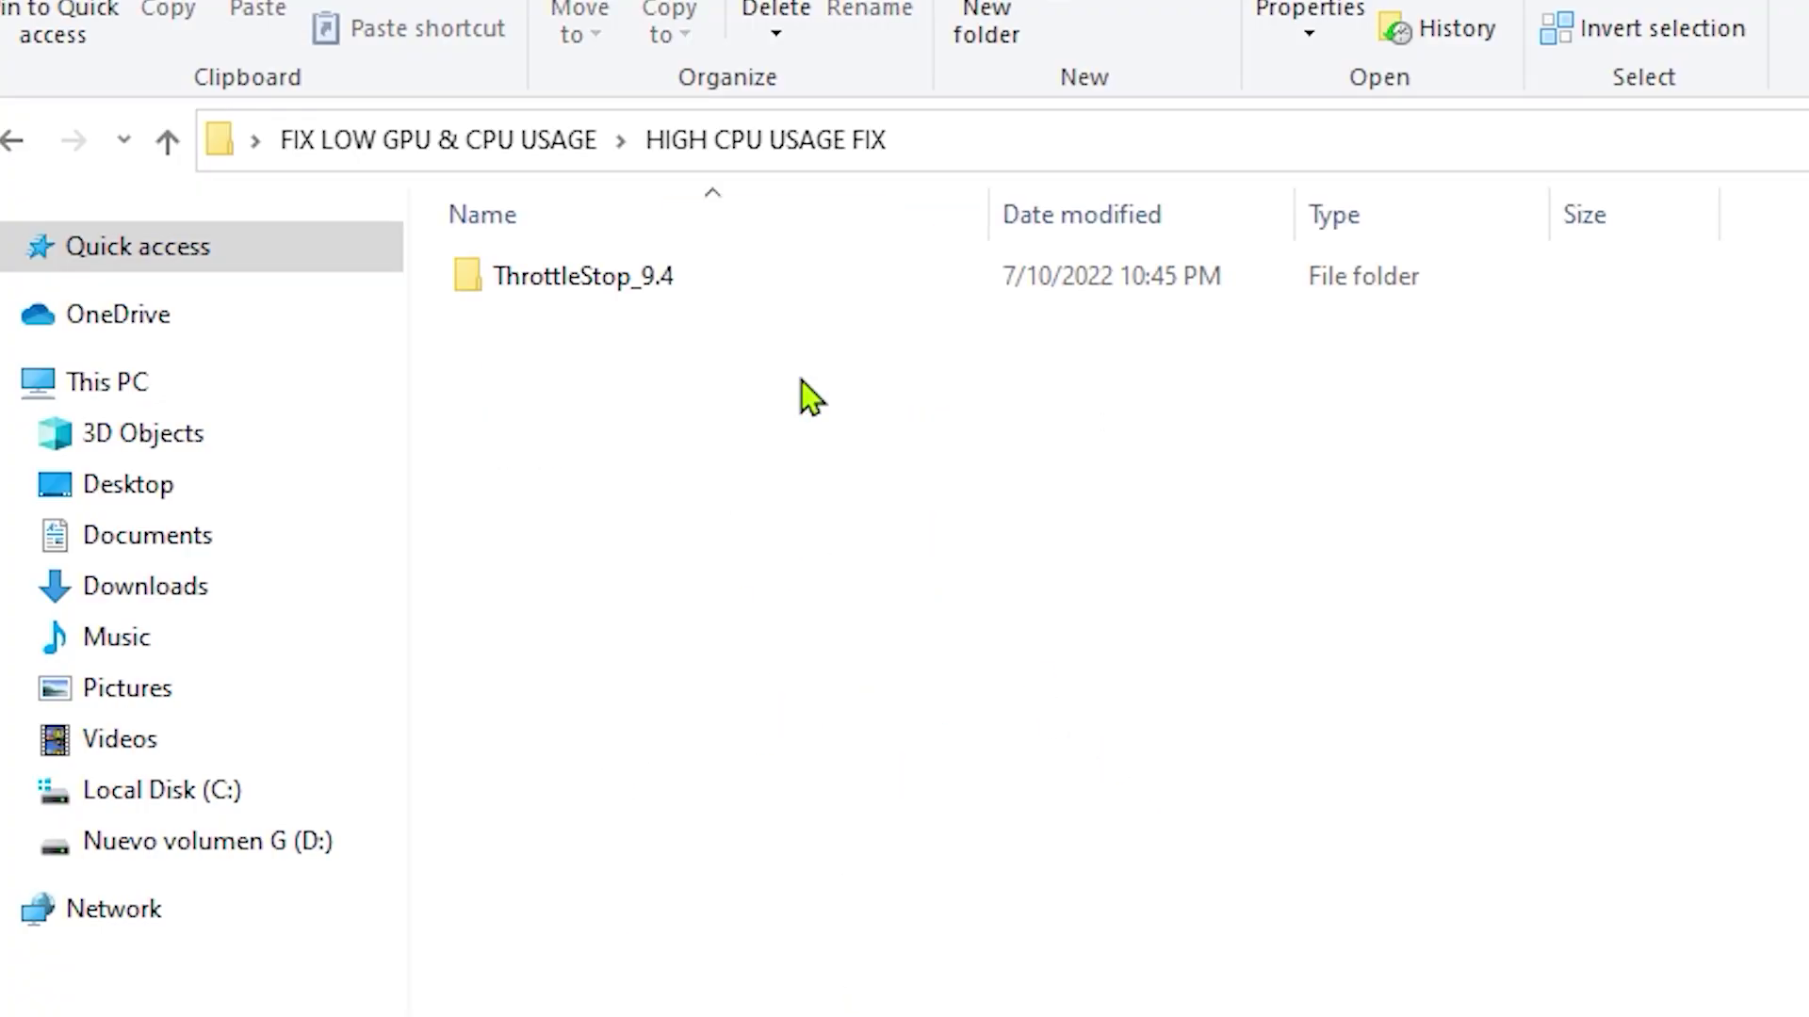
left_click(617, 280)
double_click(617, 281)
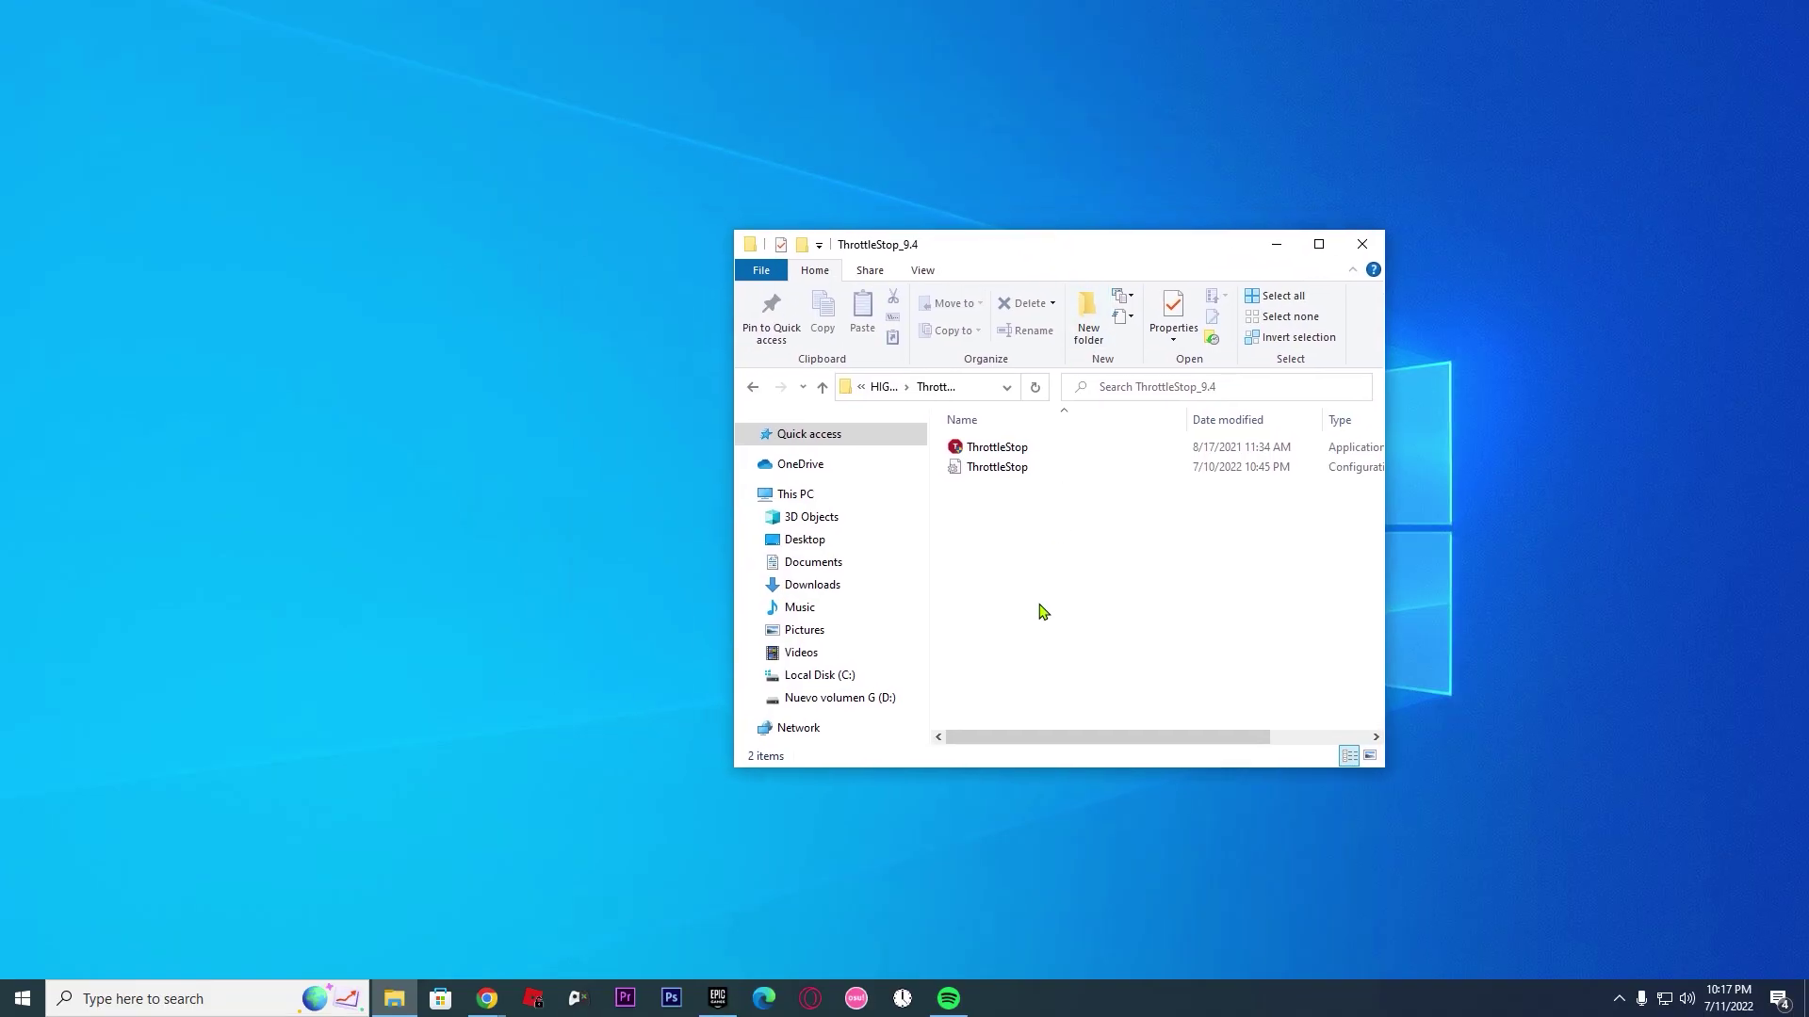
scroll(1043, 600, "up", 3, "ctrl")
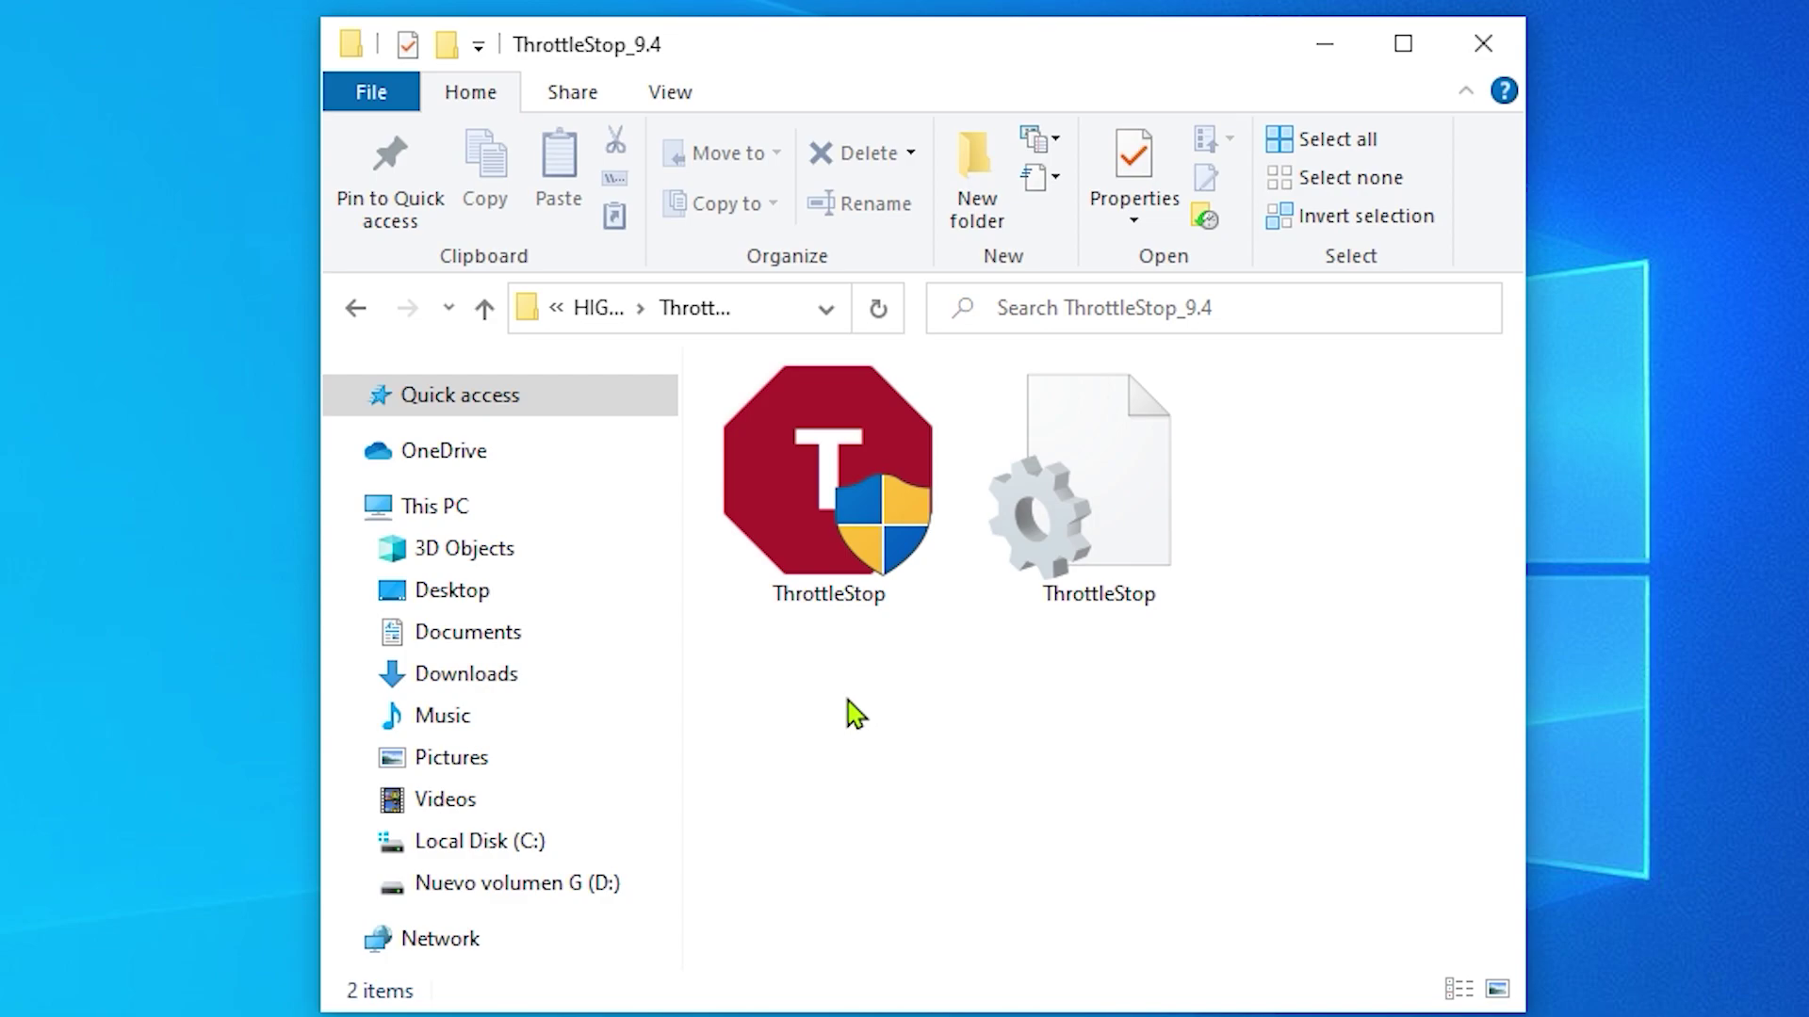
left_click(832, 510)
double_click(831, 507)
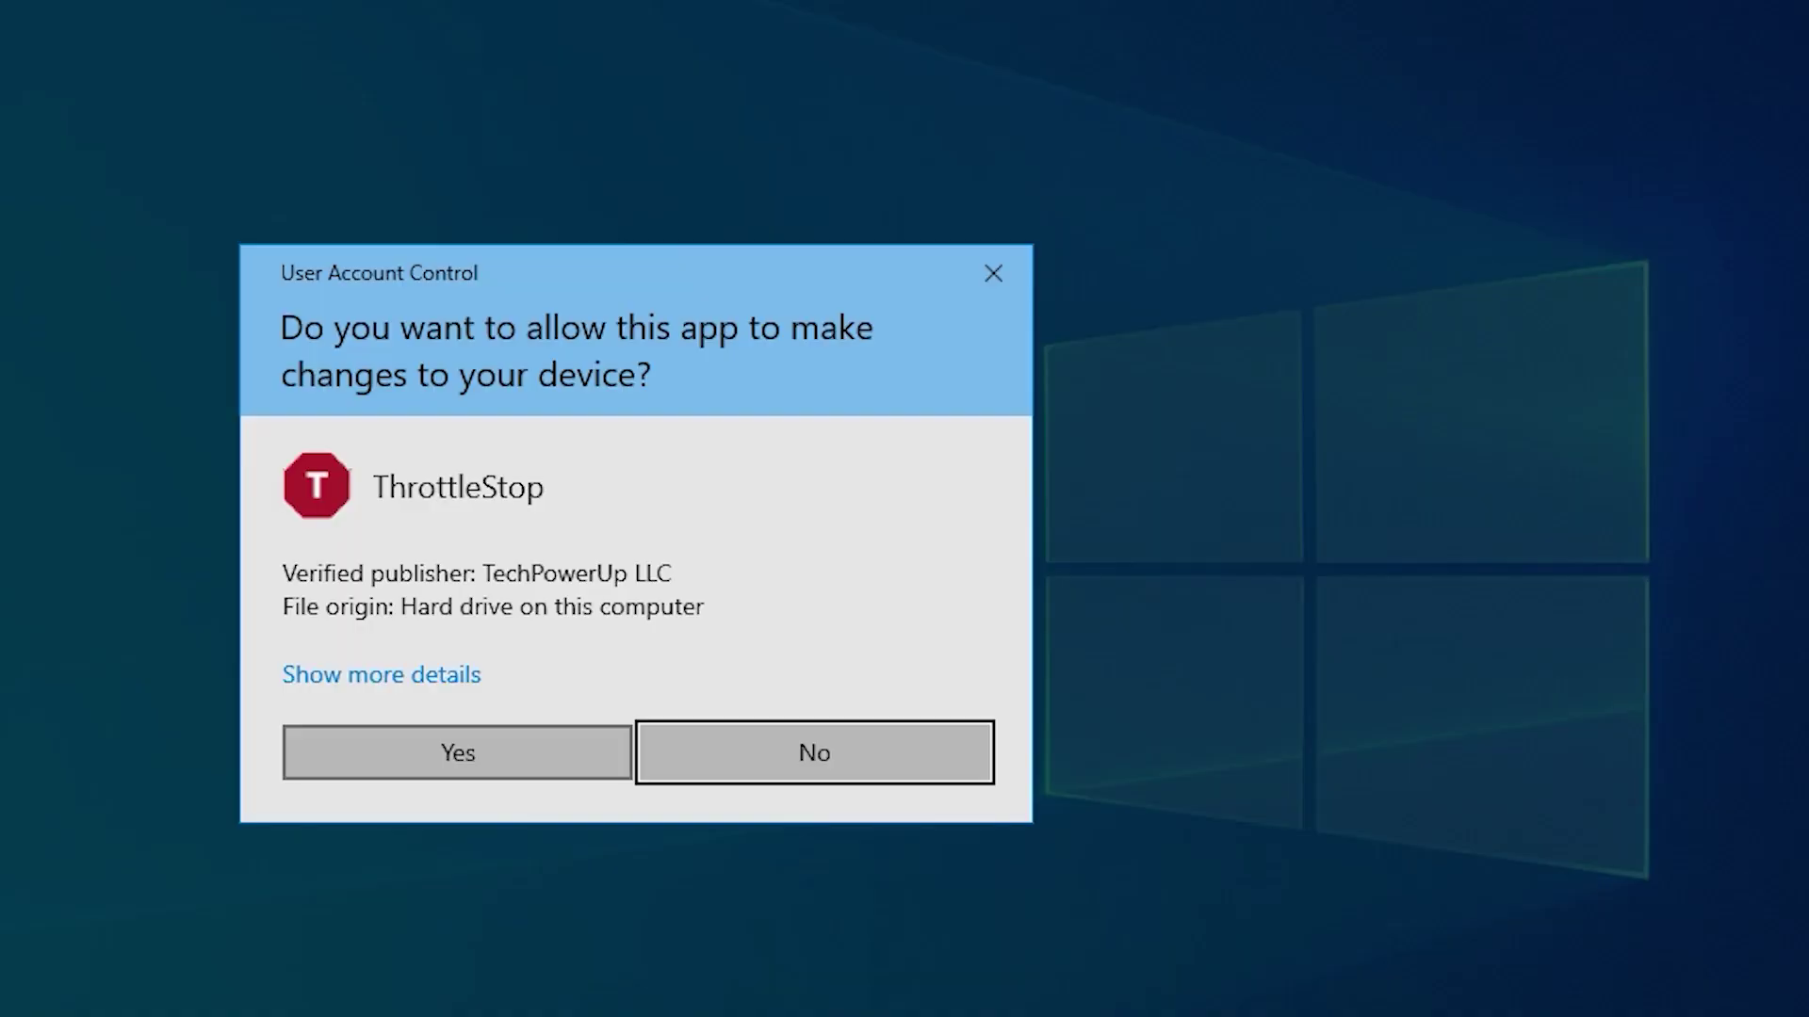
left_click(456, 751)
Step: In the Game profile, turn off BD PROCHOT, C1E and SpeedStep, enable Disable Turbo, and save
left_click(1350, 60)
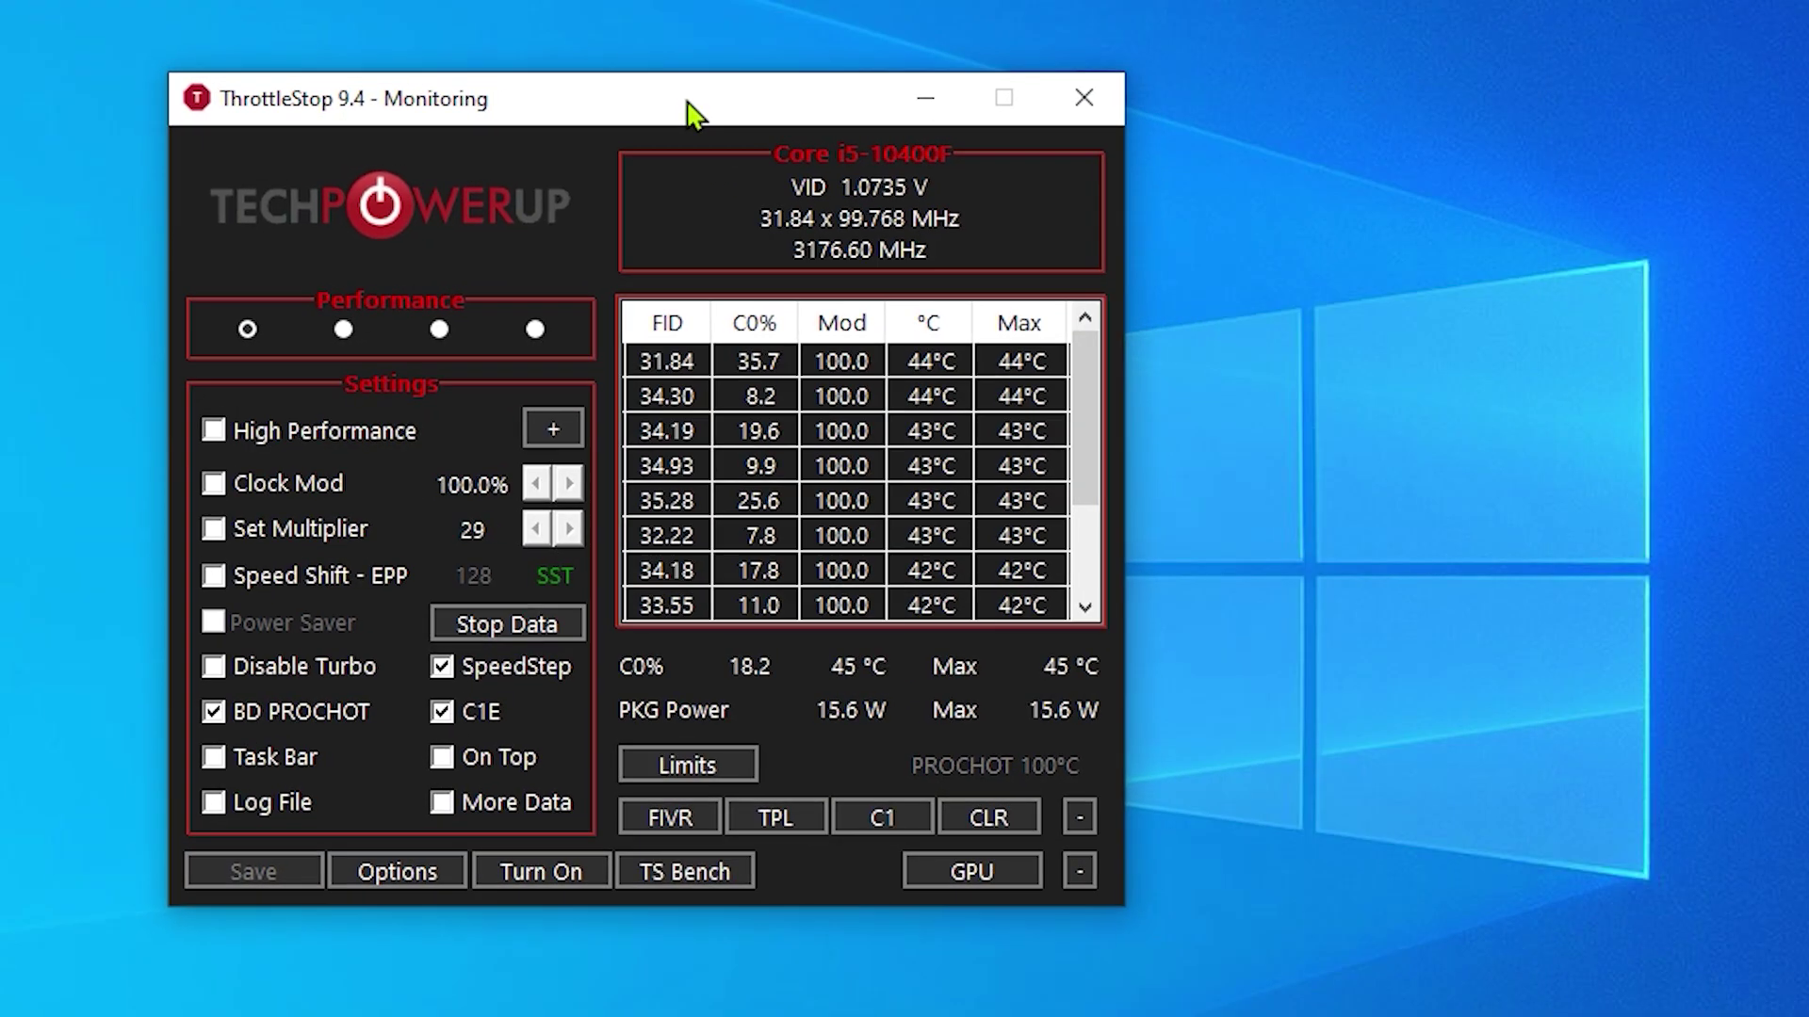
left_click_drag(680, 123, 993, 132)
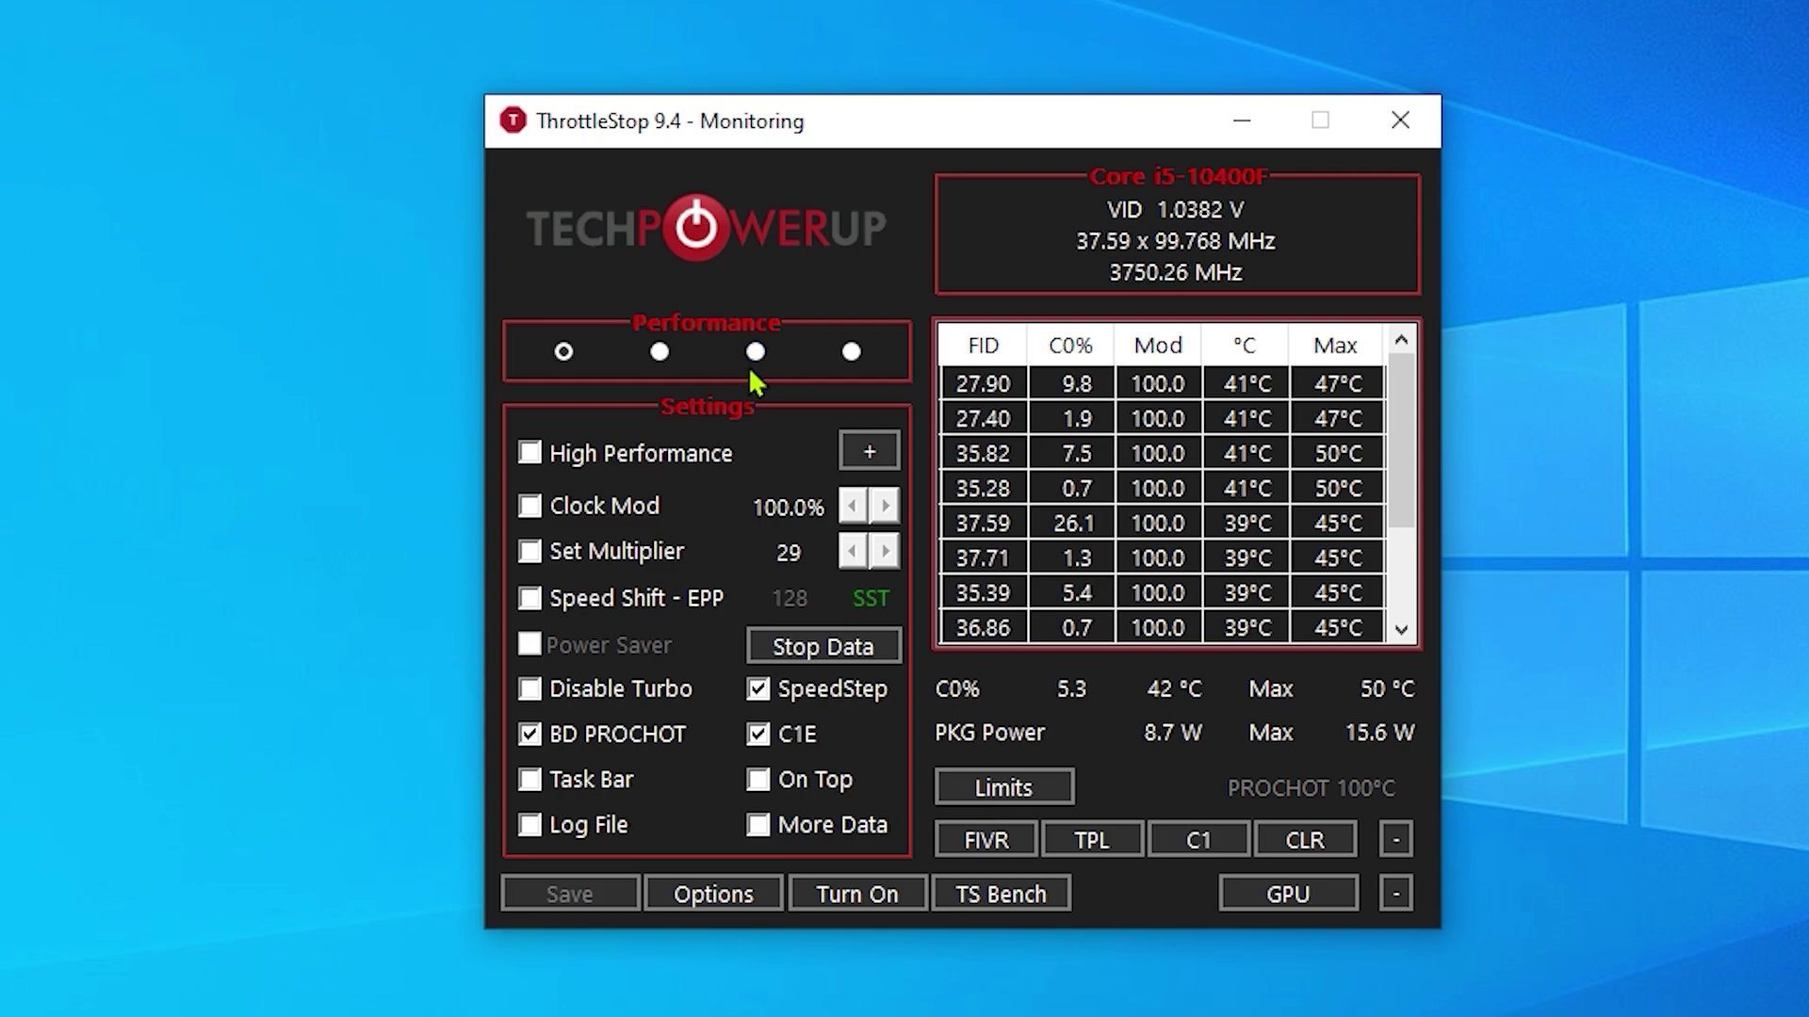
left_click(659, 352)
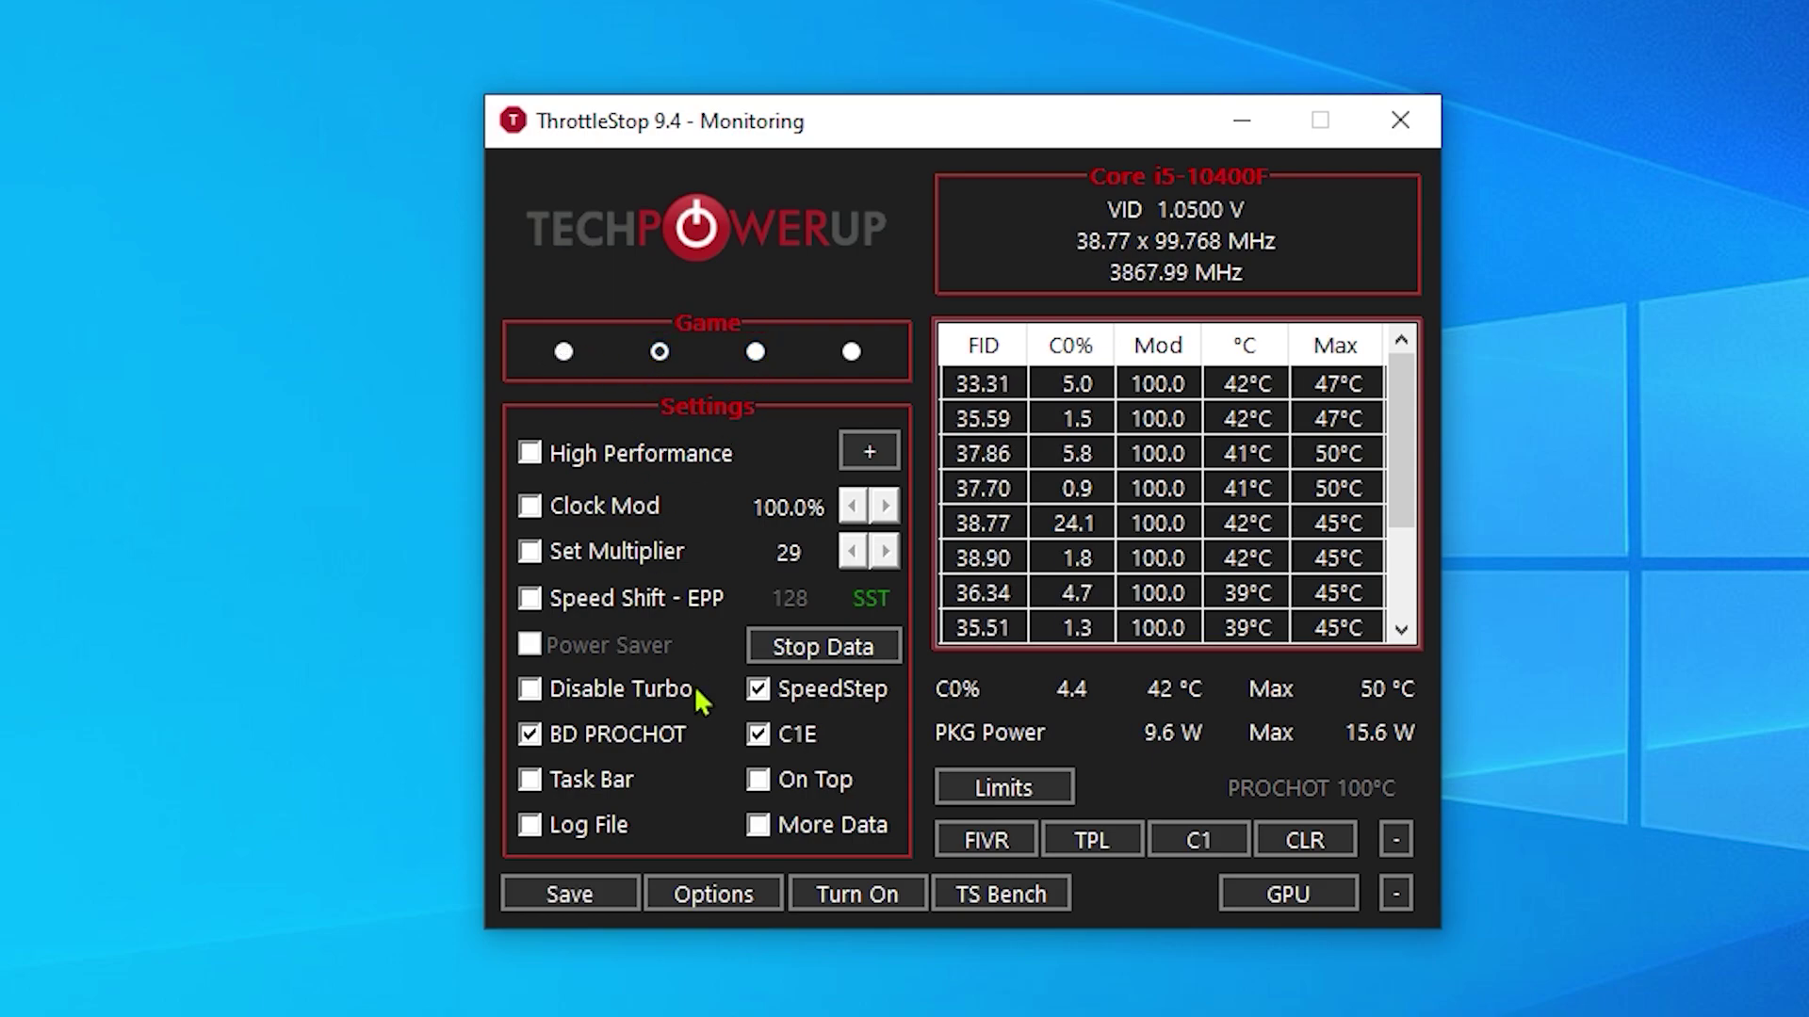
left_click(529, 734)
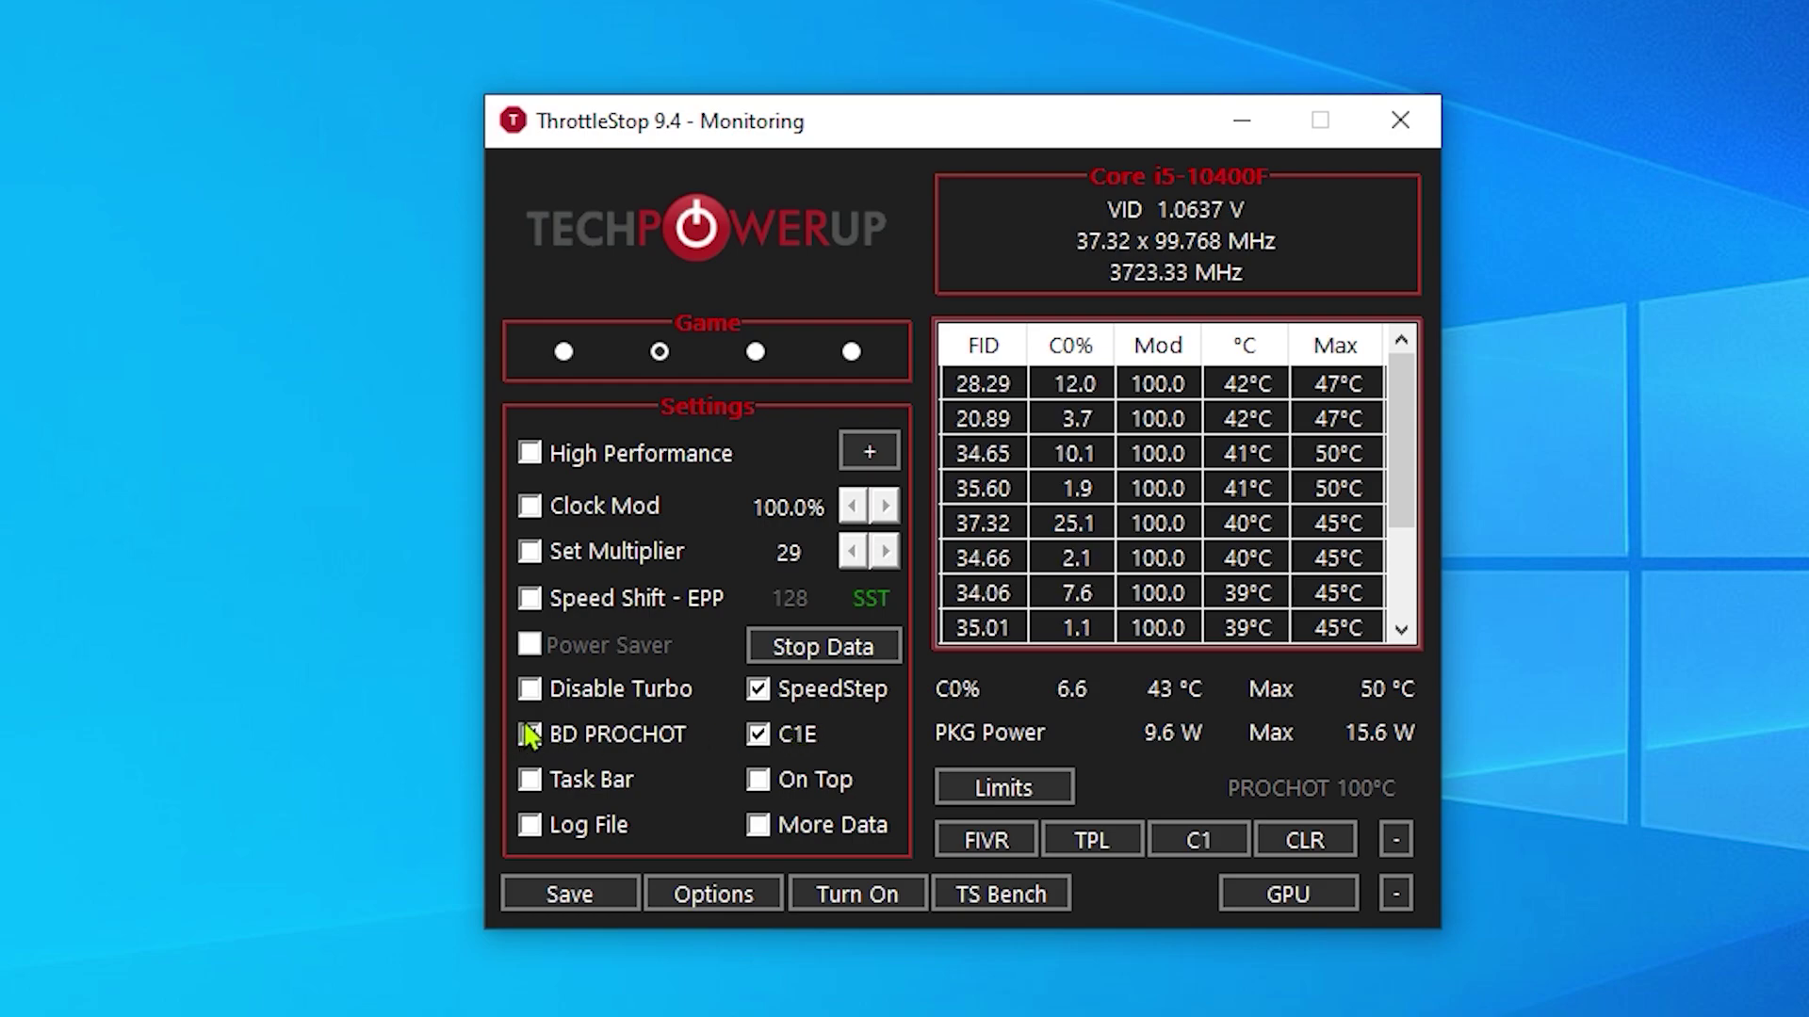
left_click(756, 735)
left_click(759, 691)
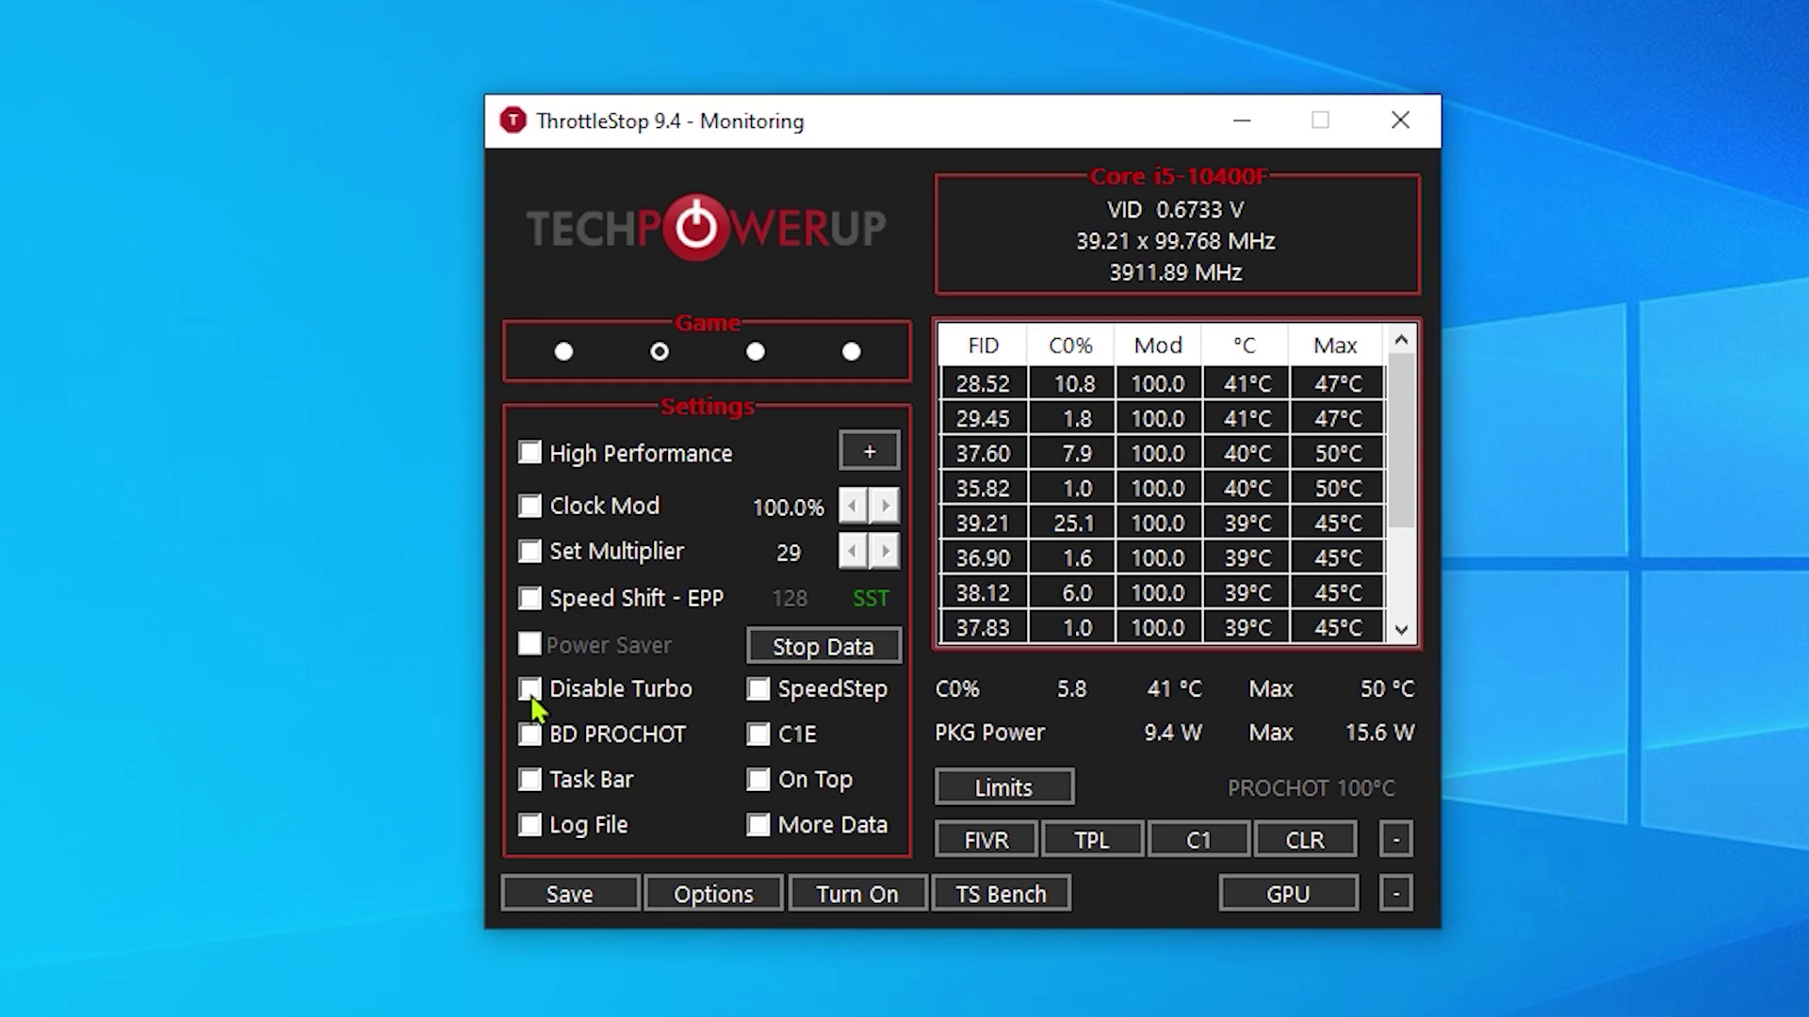
left_click(530, 690)
left_click(571, 895)
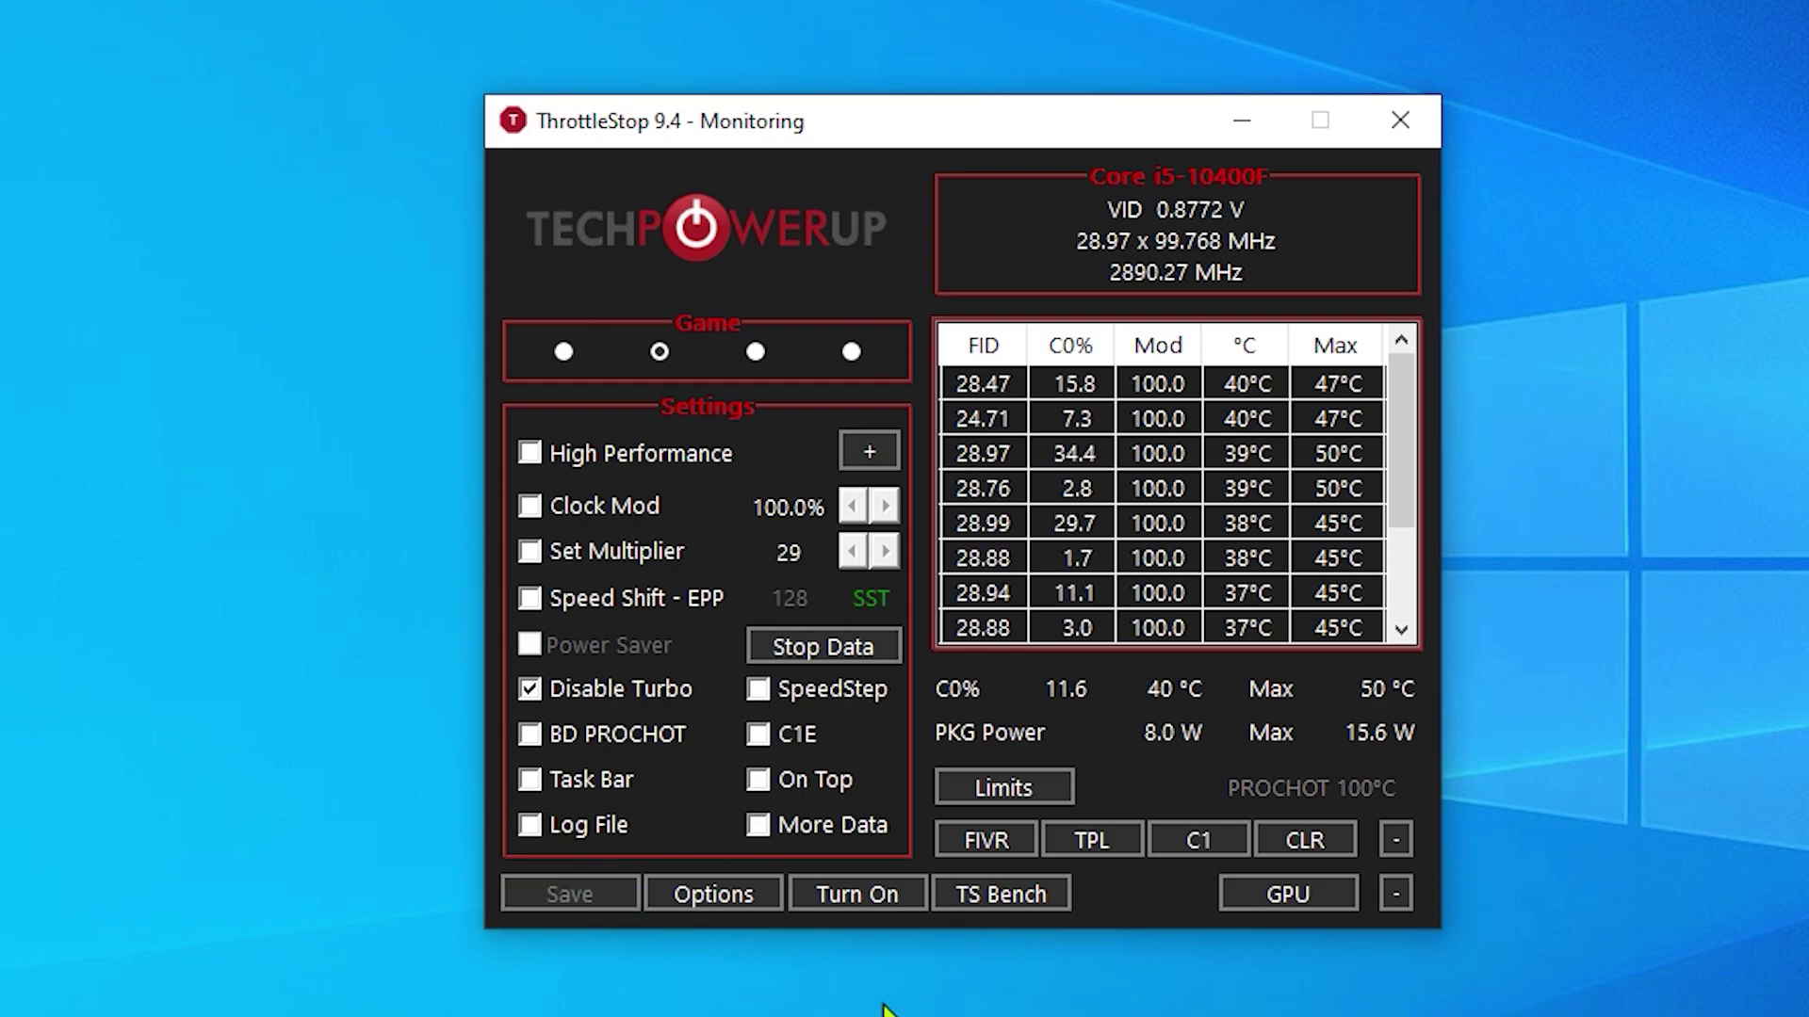
Step: Toggle ThrottleStop's Turn On on and off, save again, and minimize the window
left_click(859, 891)
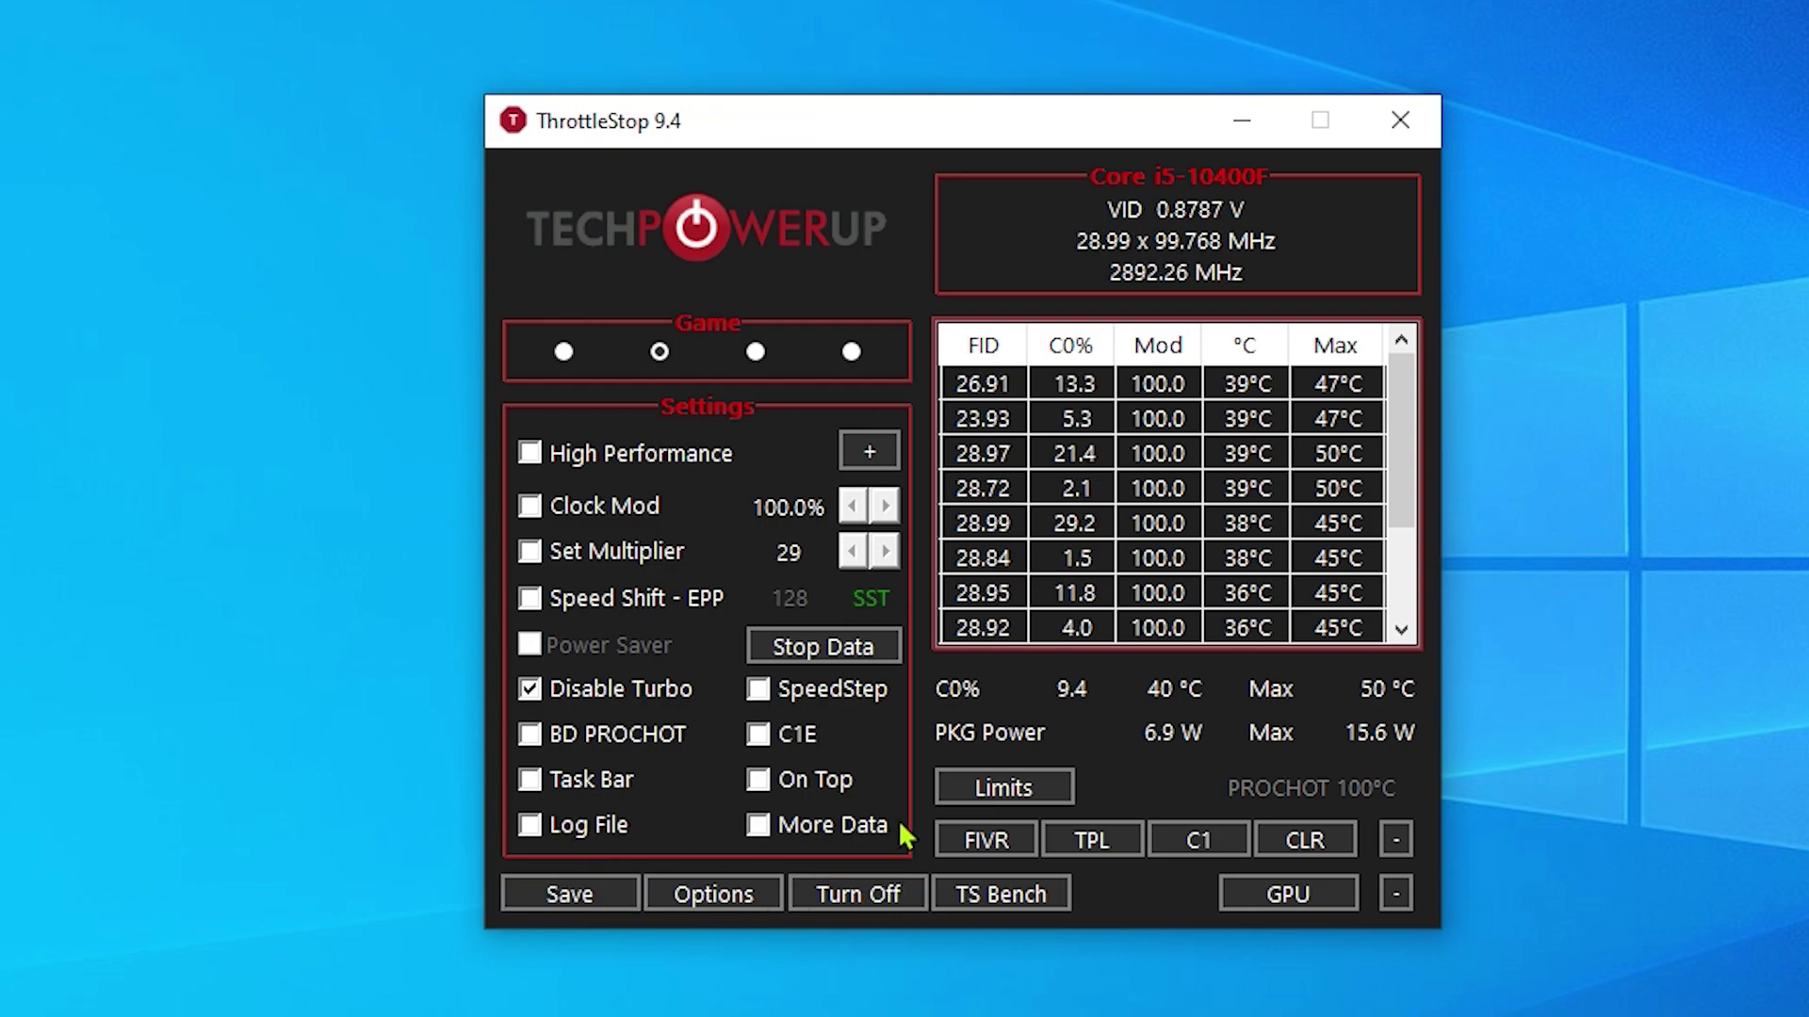
left_click(894, 893)
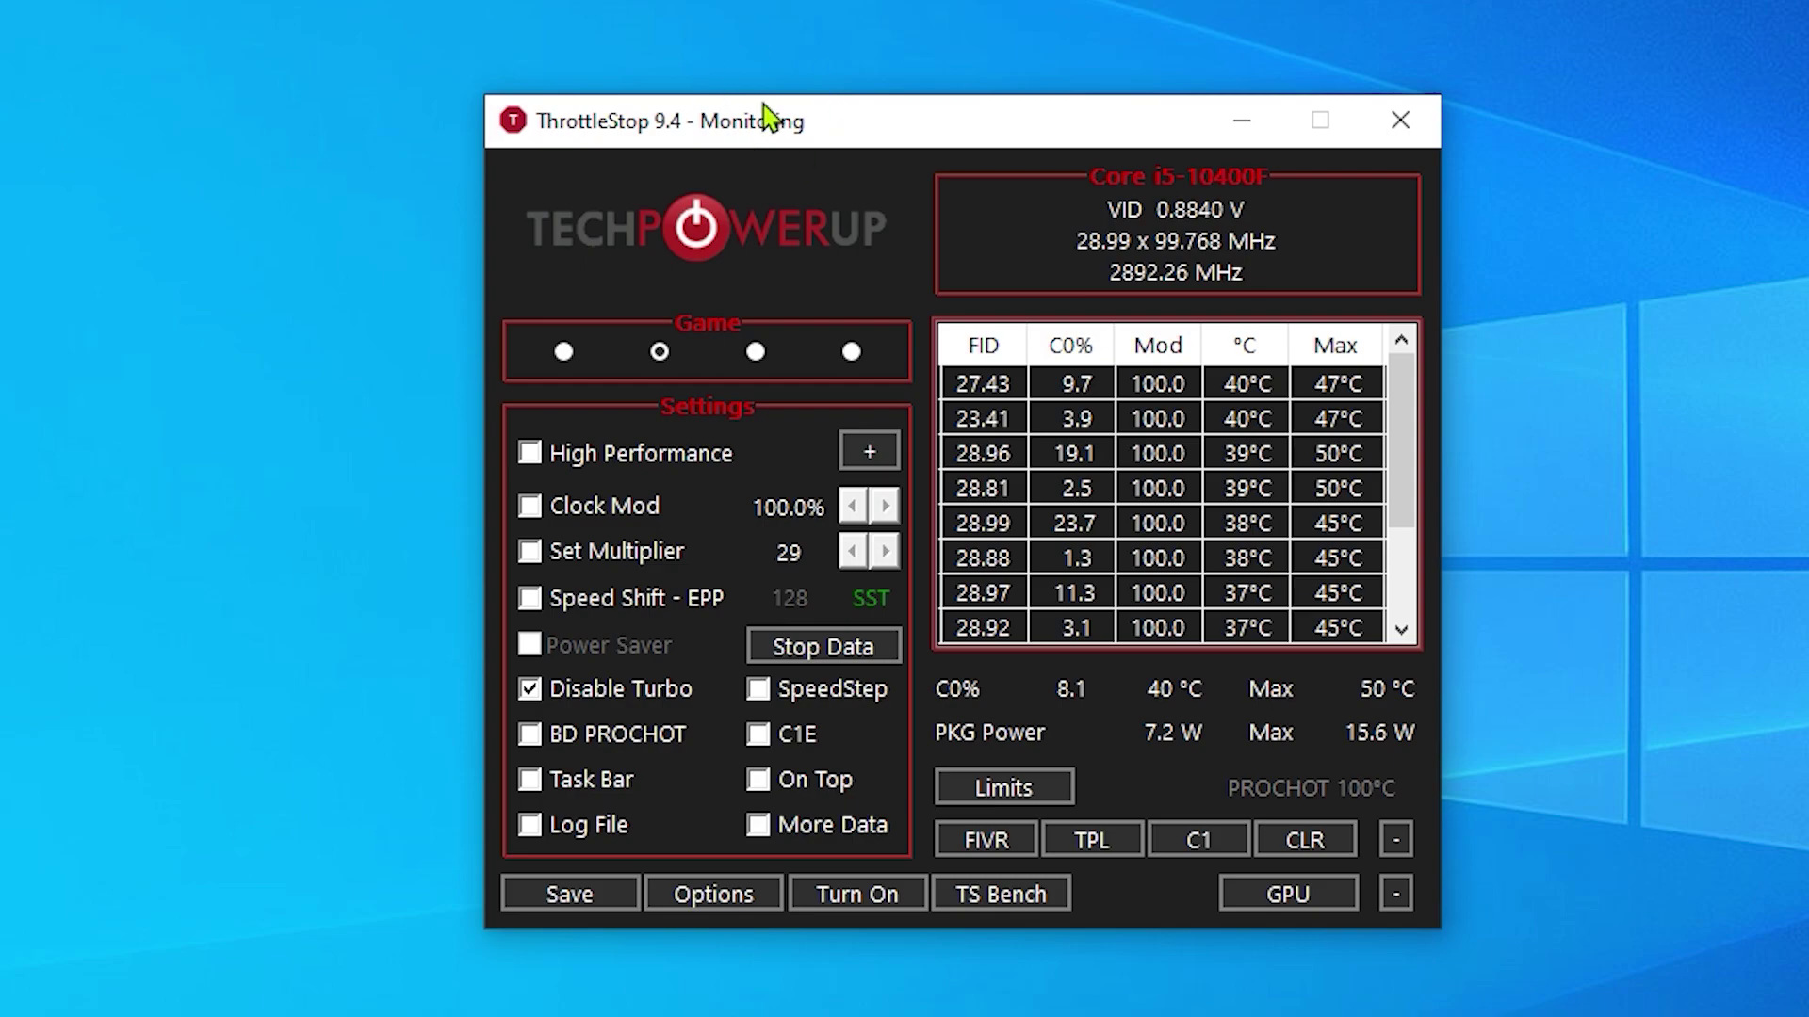
left_click(592, 906)
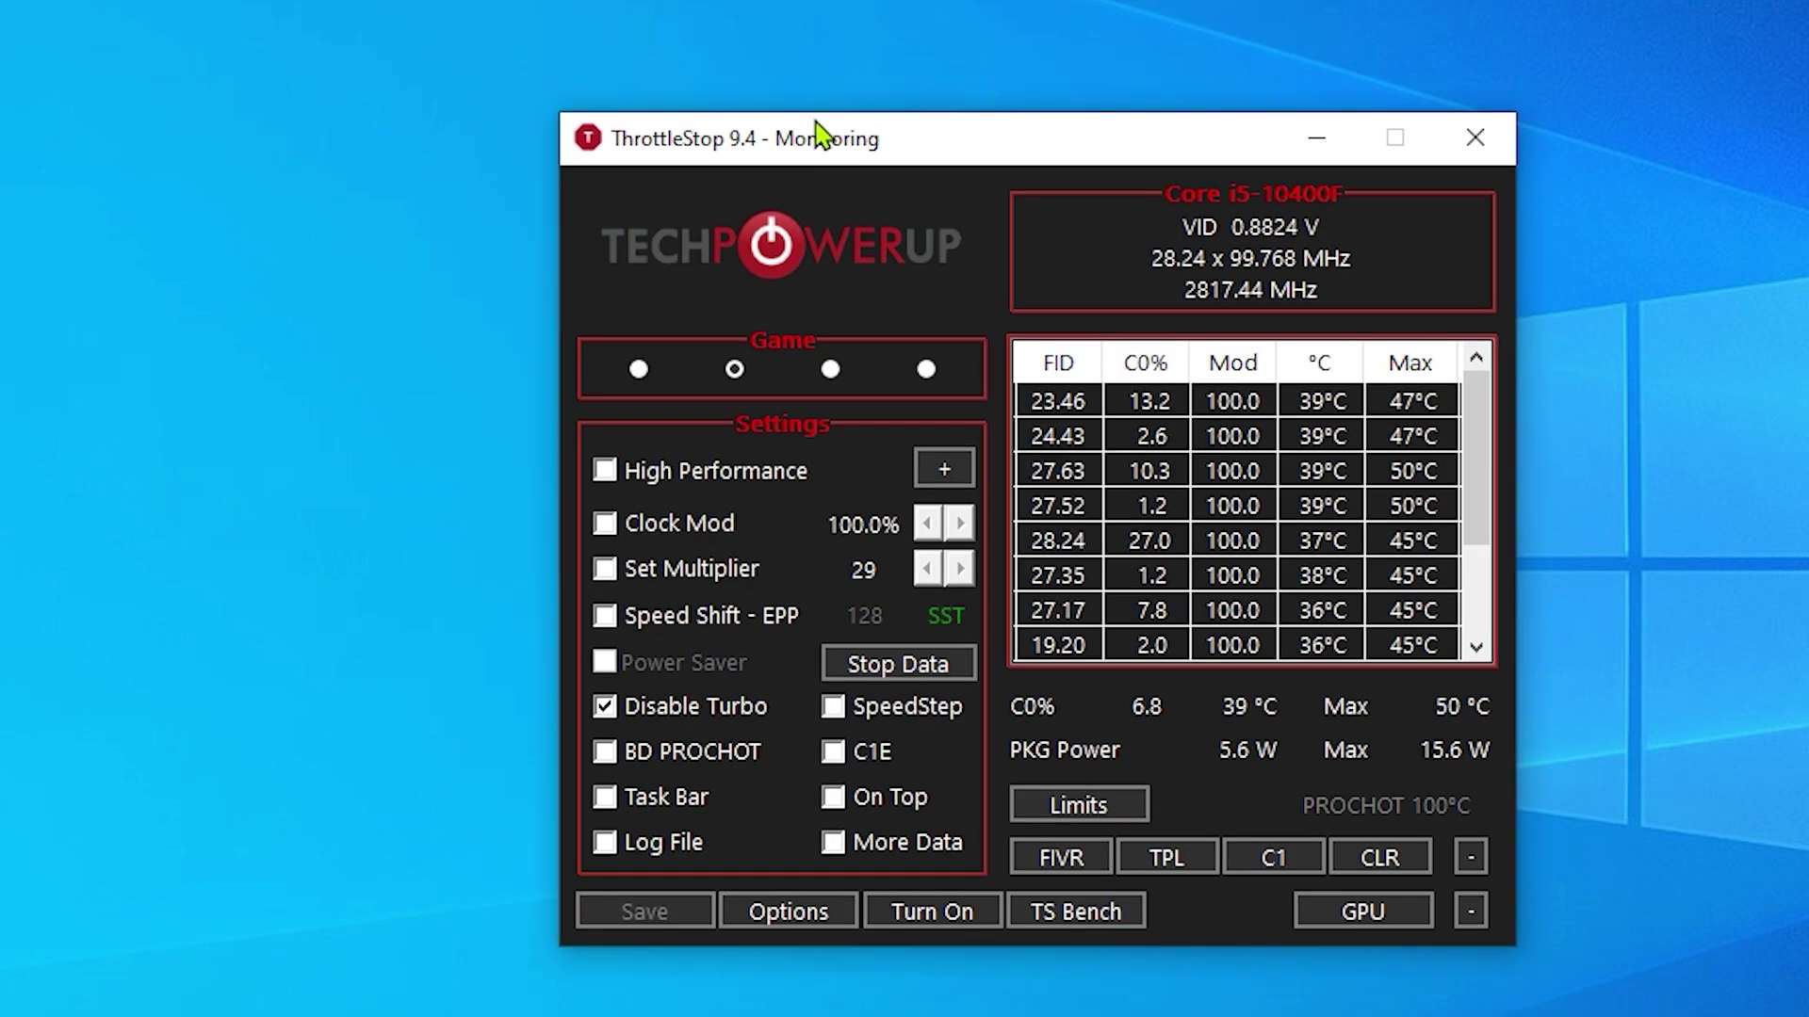
left_click(1310, 138)
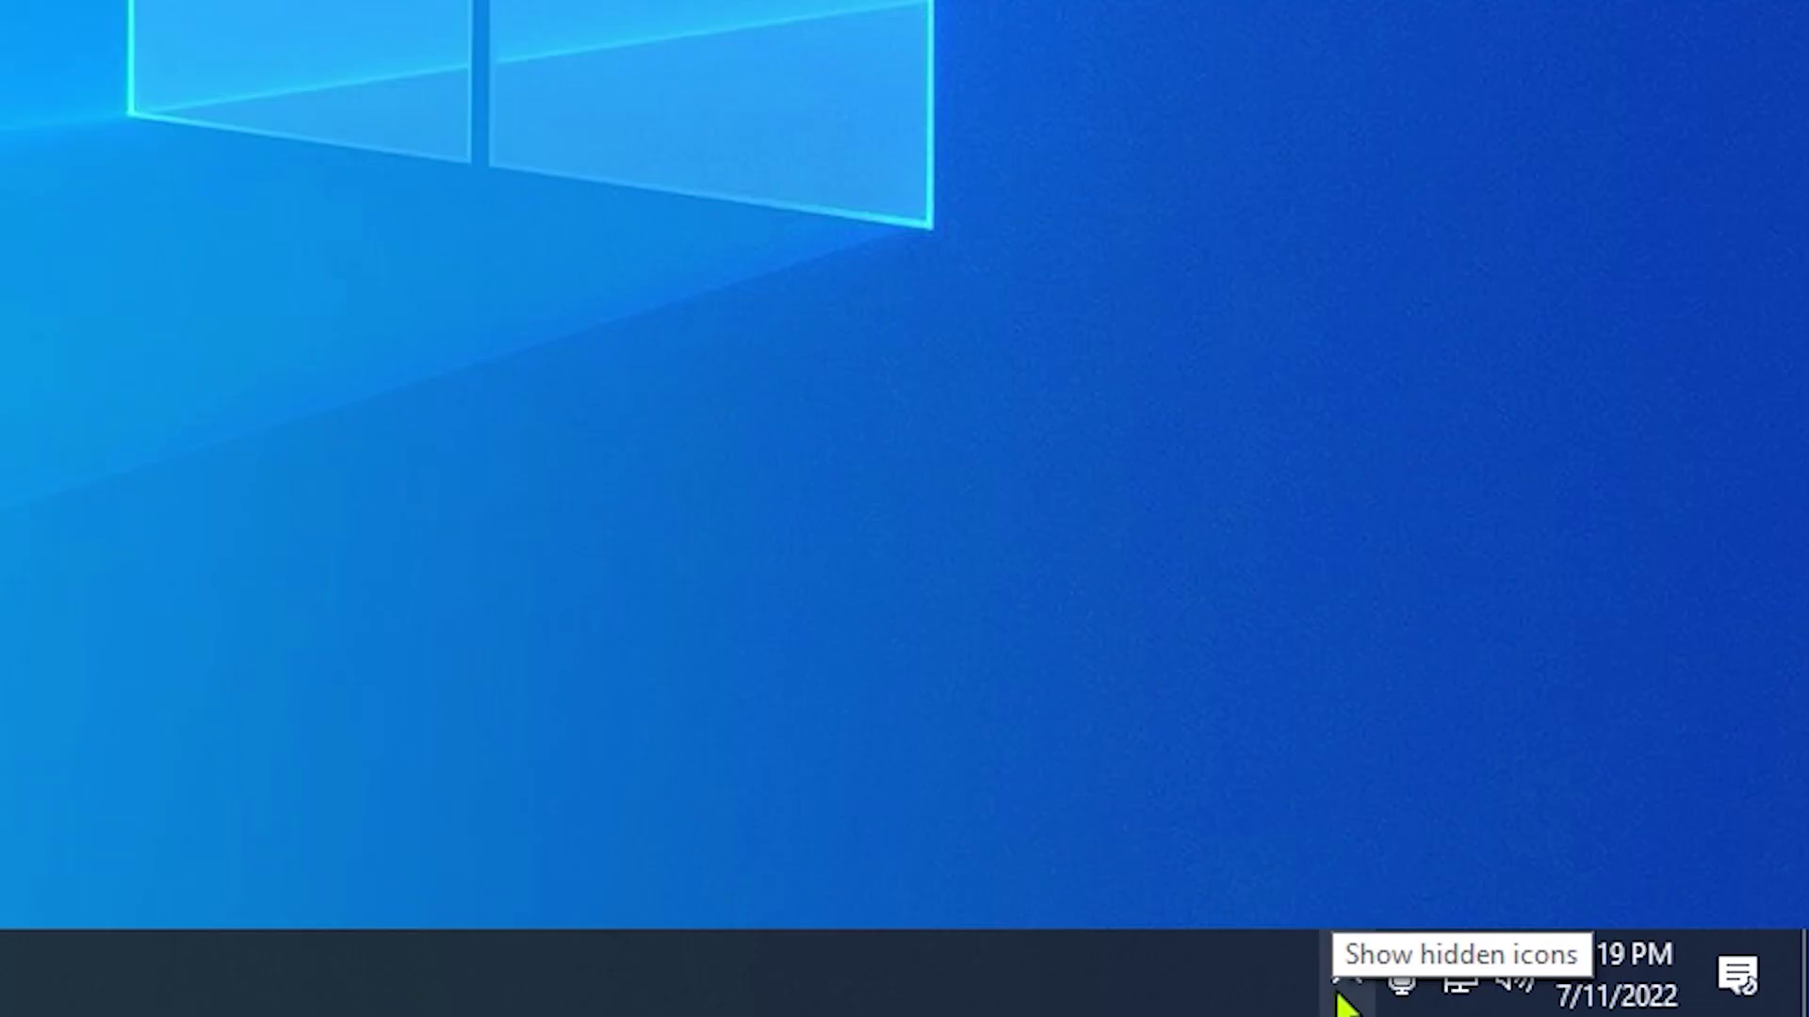
Step: Open FIX LOW GPU & CPU USAGE > LOW GPU USAGE FIX > DDU v18.0.4.9
left_click(1341, 989)
mouse_move(1486, 895)
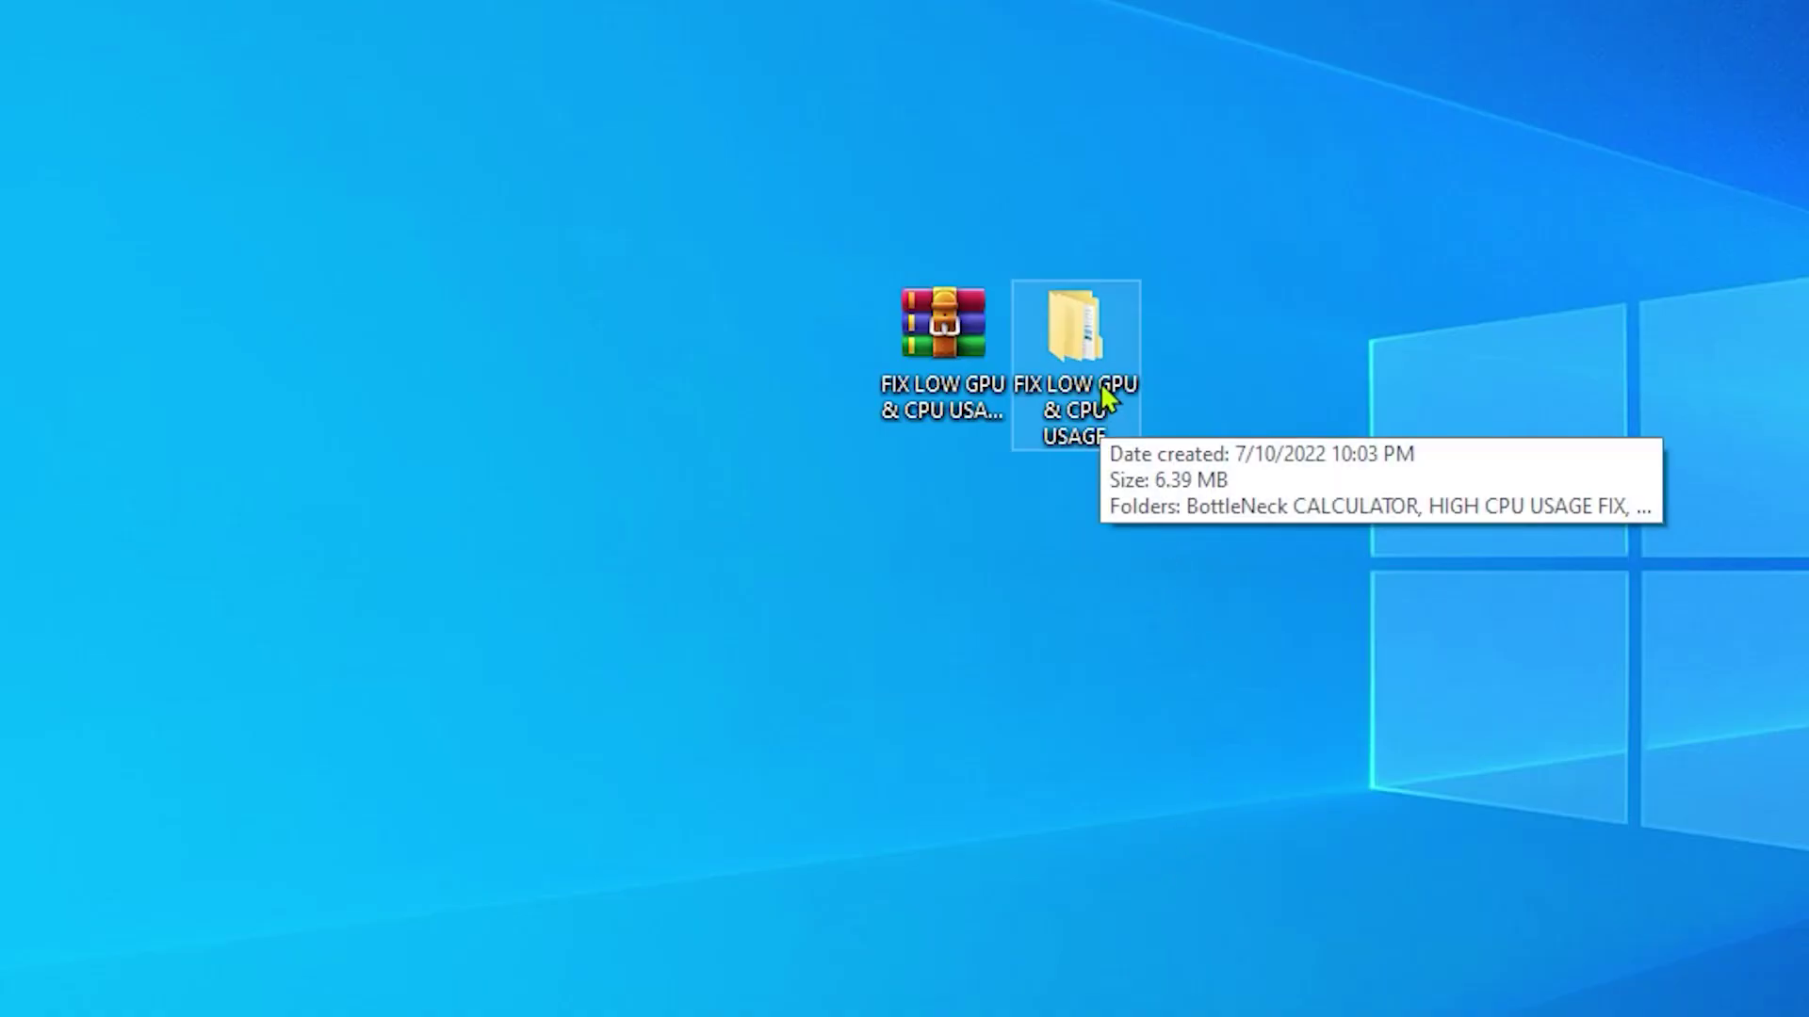
double_click(1100, 386)
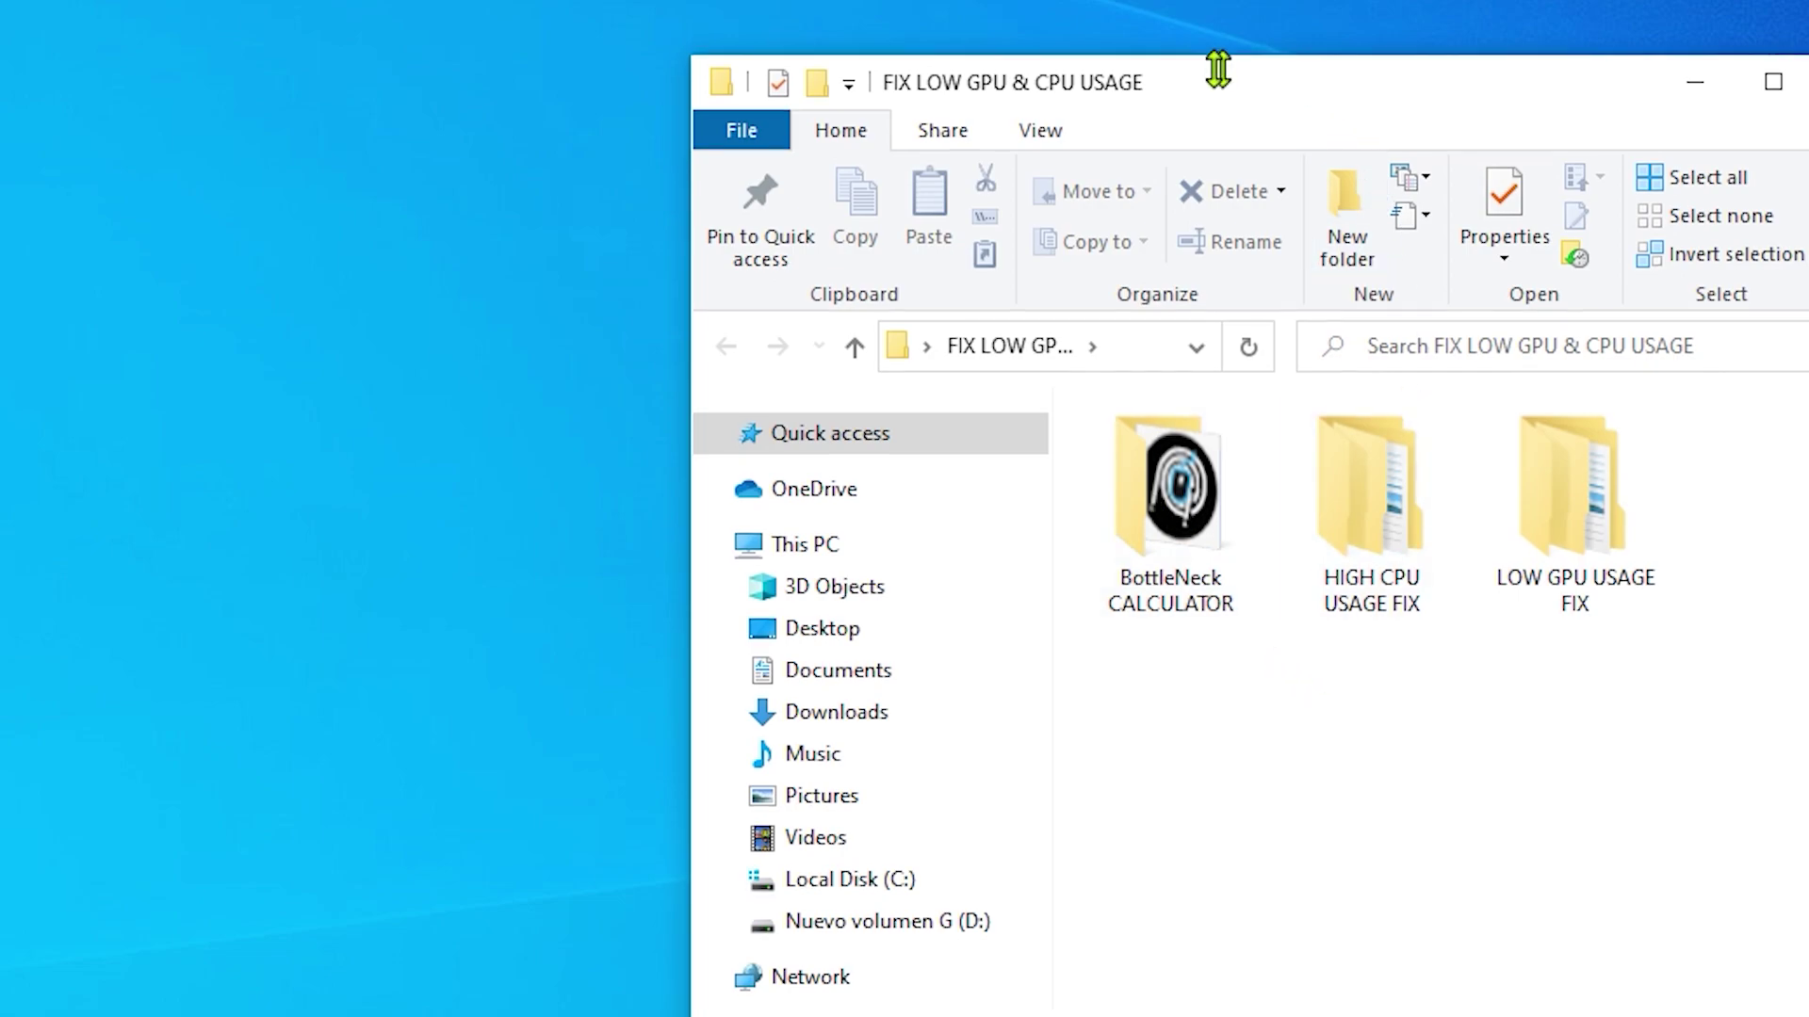
left_click_drag(1260, 85, 921, 53)
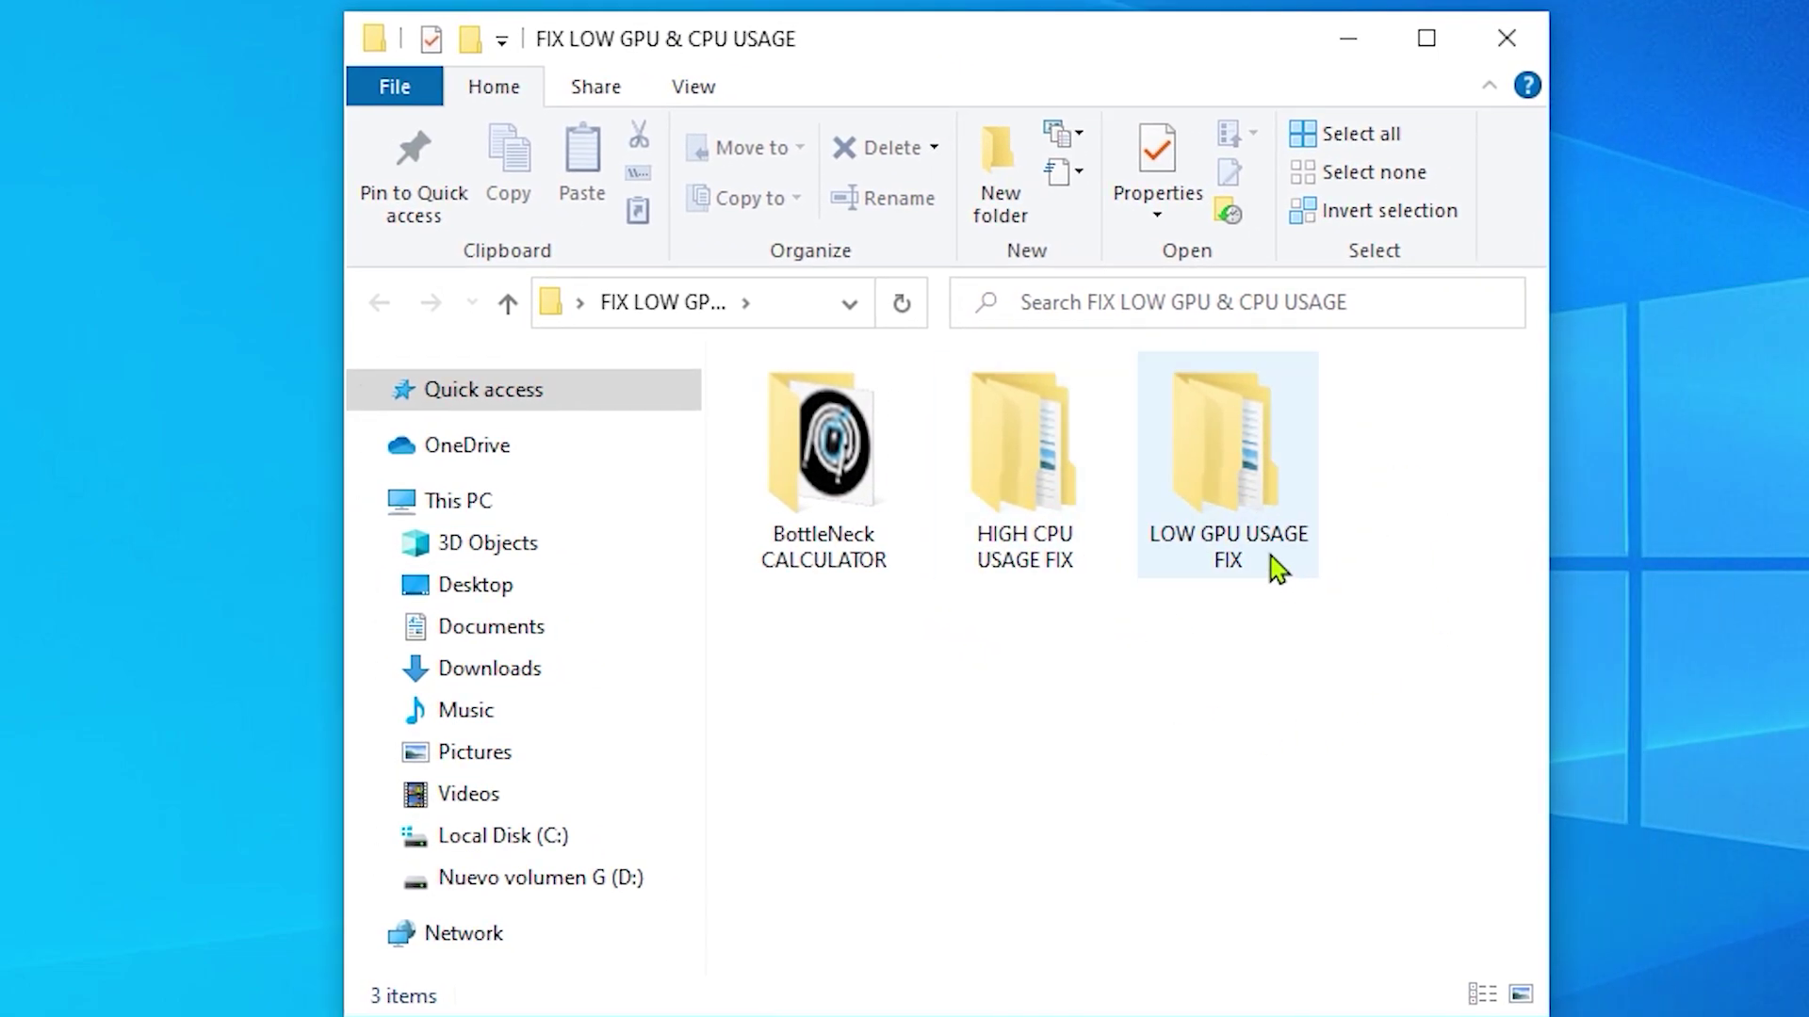
double_click(1260, 524)
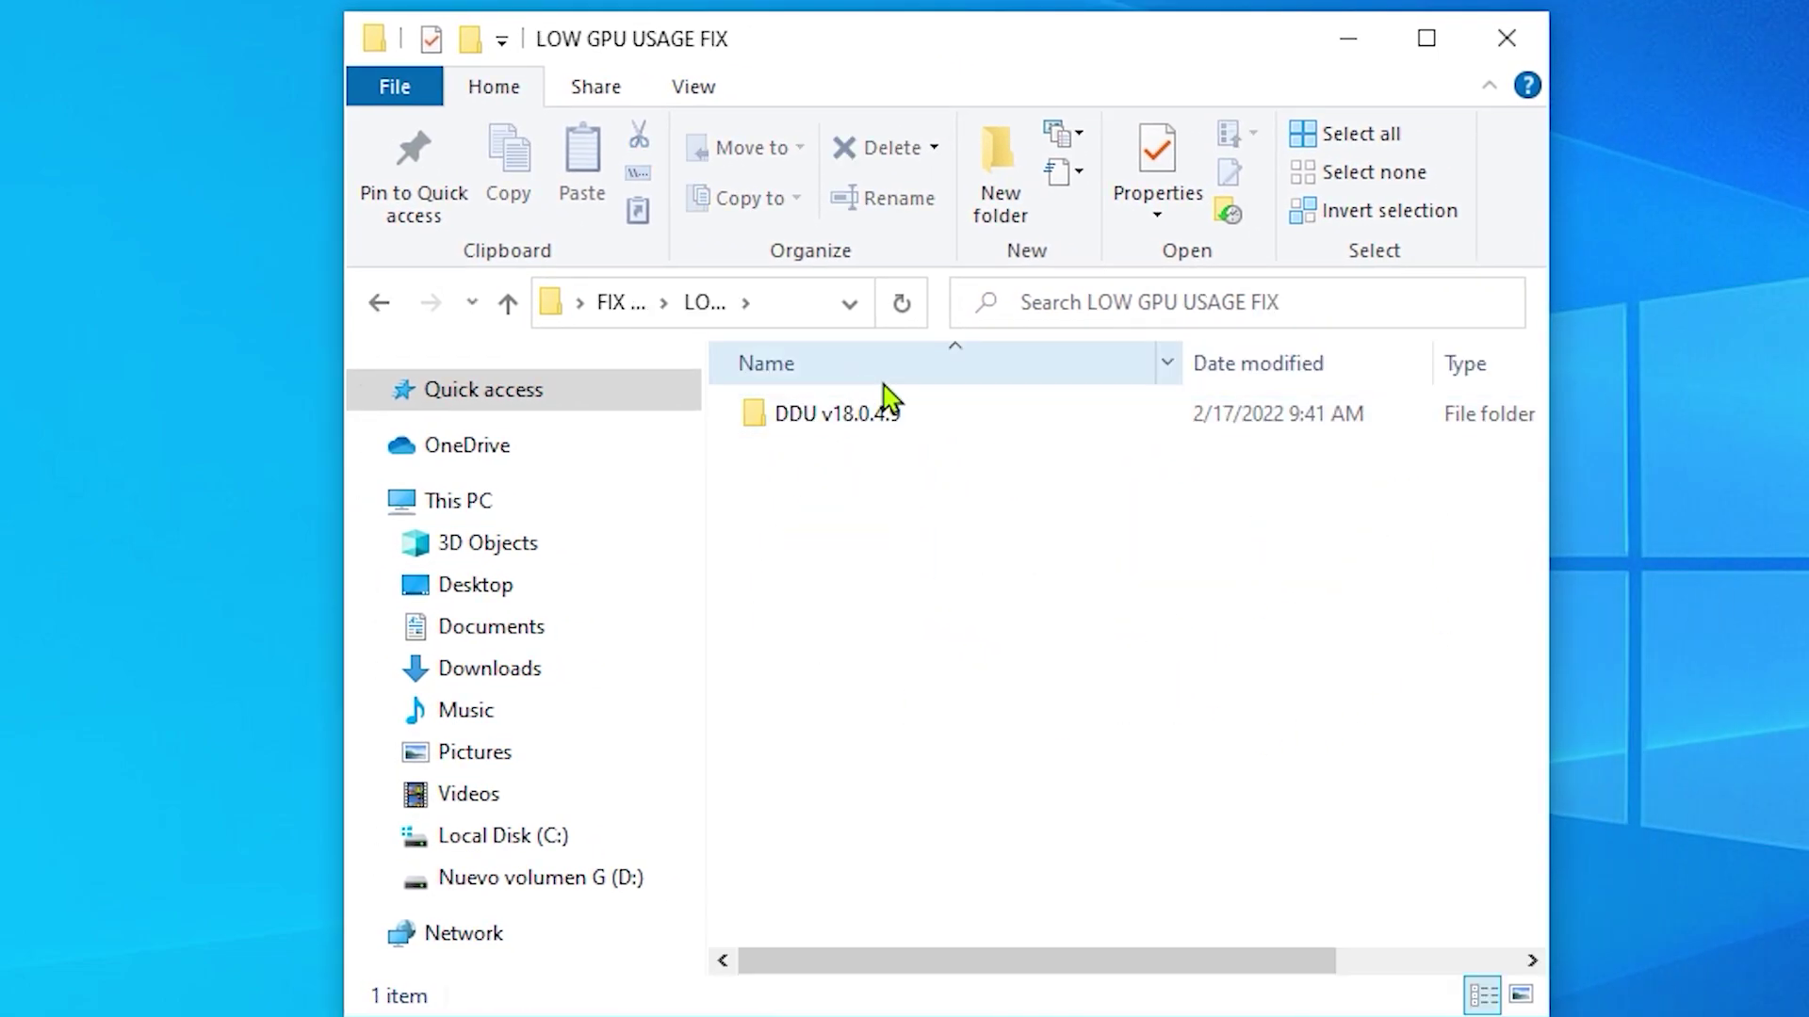
left_click(801, 433)
double_click(801, 432)
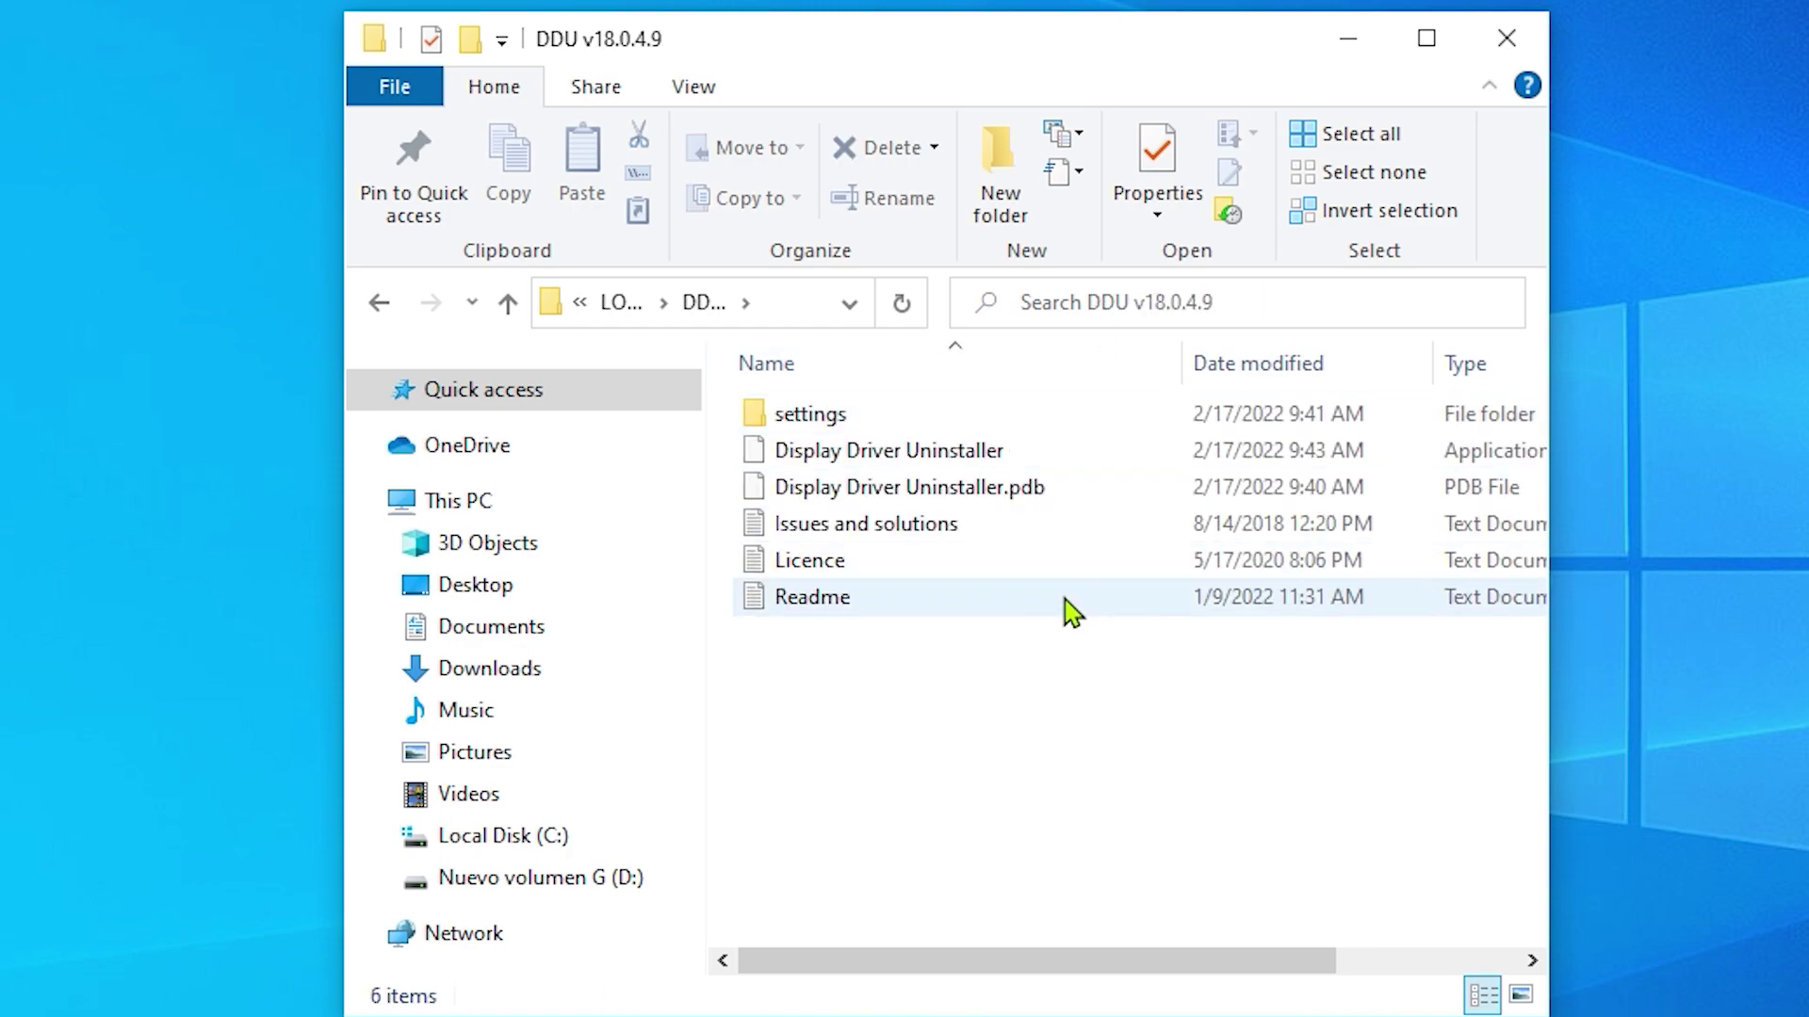
Step: Launch Display Driver Uninstaller and bring its update prompt into view
left_click(1408, 47)
scroll(400, 517, "up", 4, "ctrl")
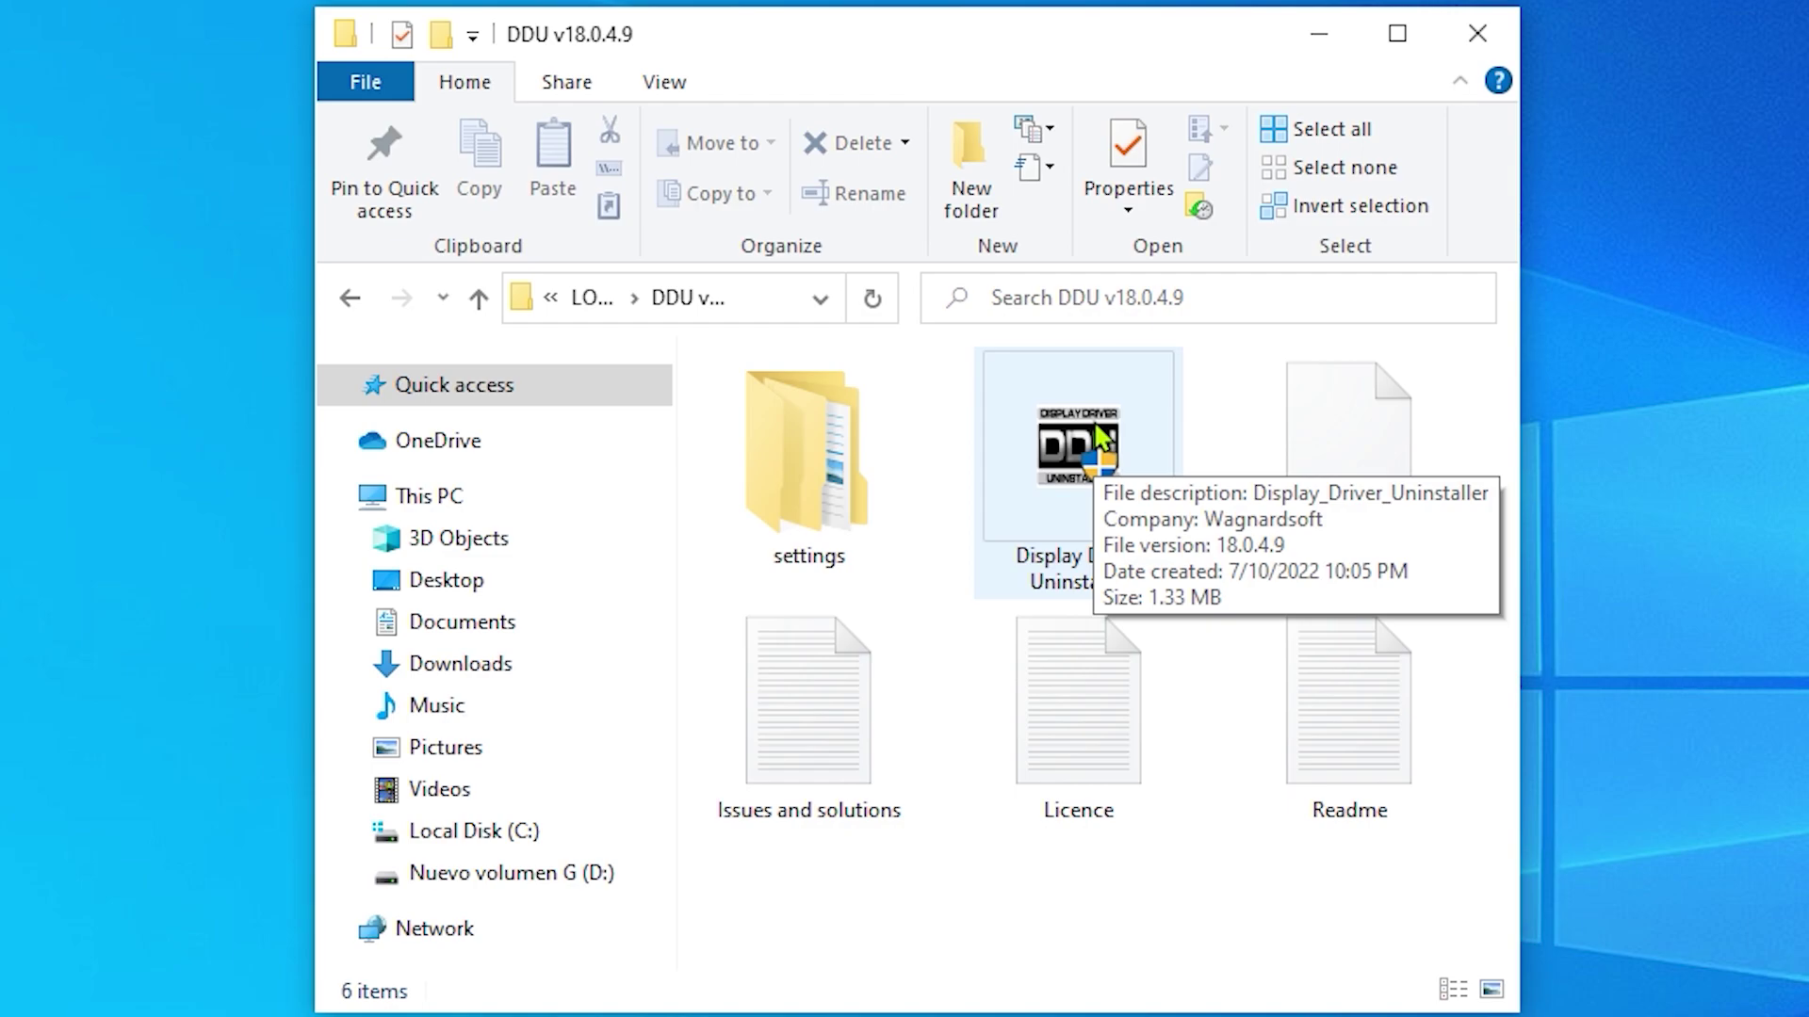
left_click(1166, 513)
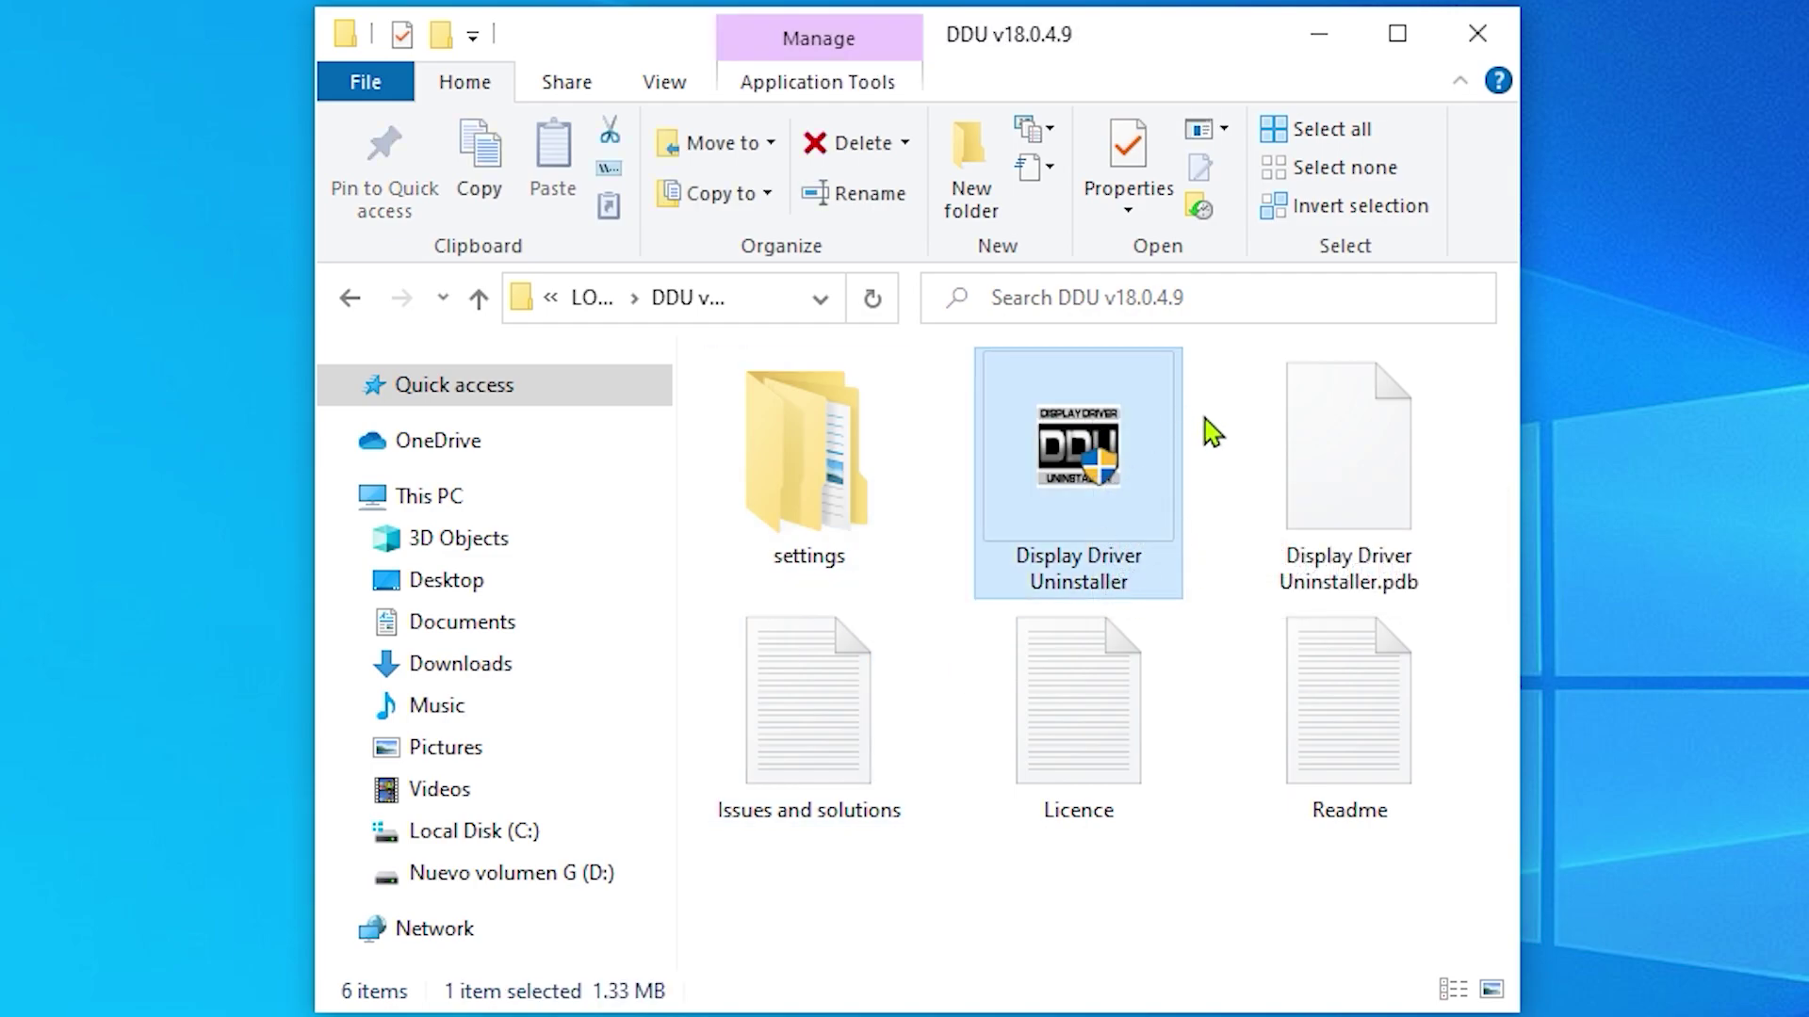
double_click(1119, 512)
left_click(1323, 37)
left_click_drag(898, 539, 910, 484)
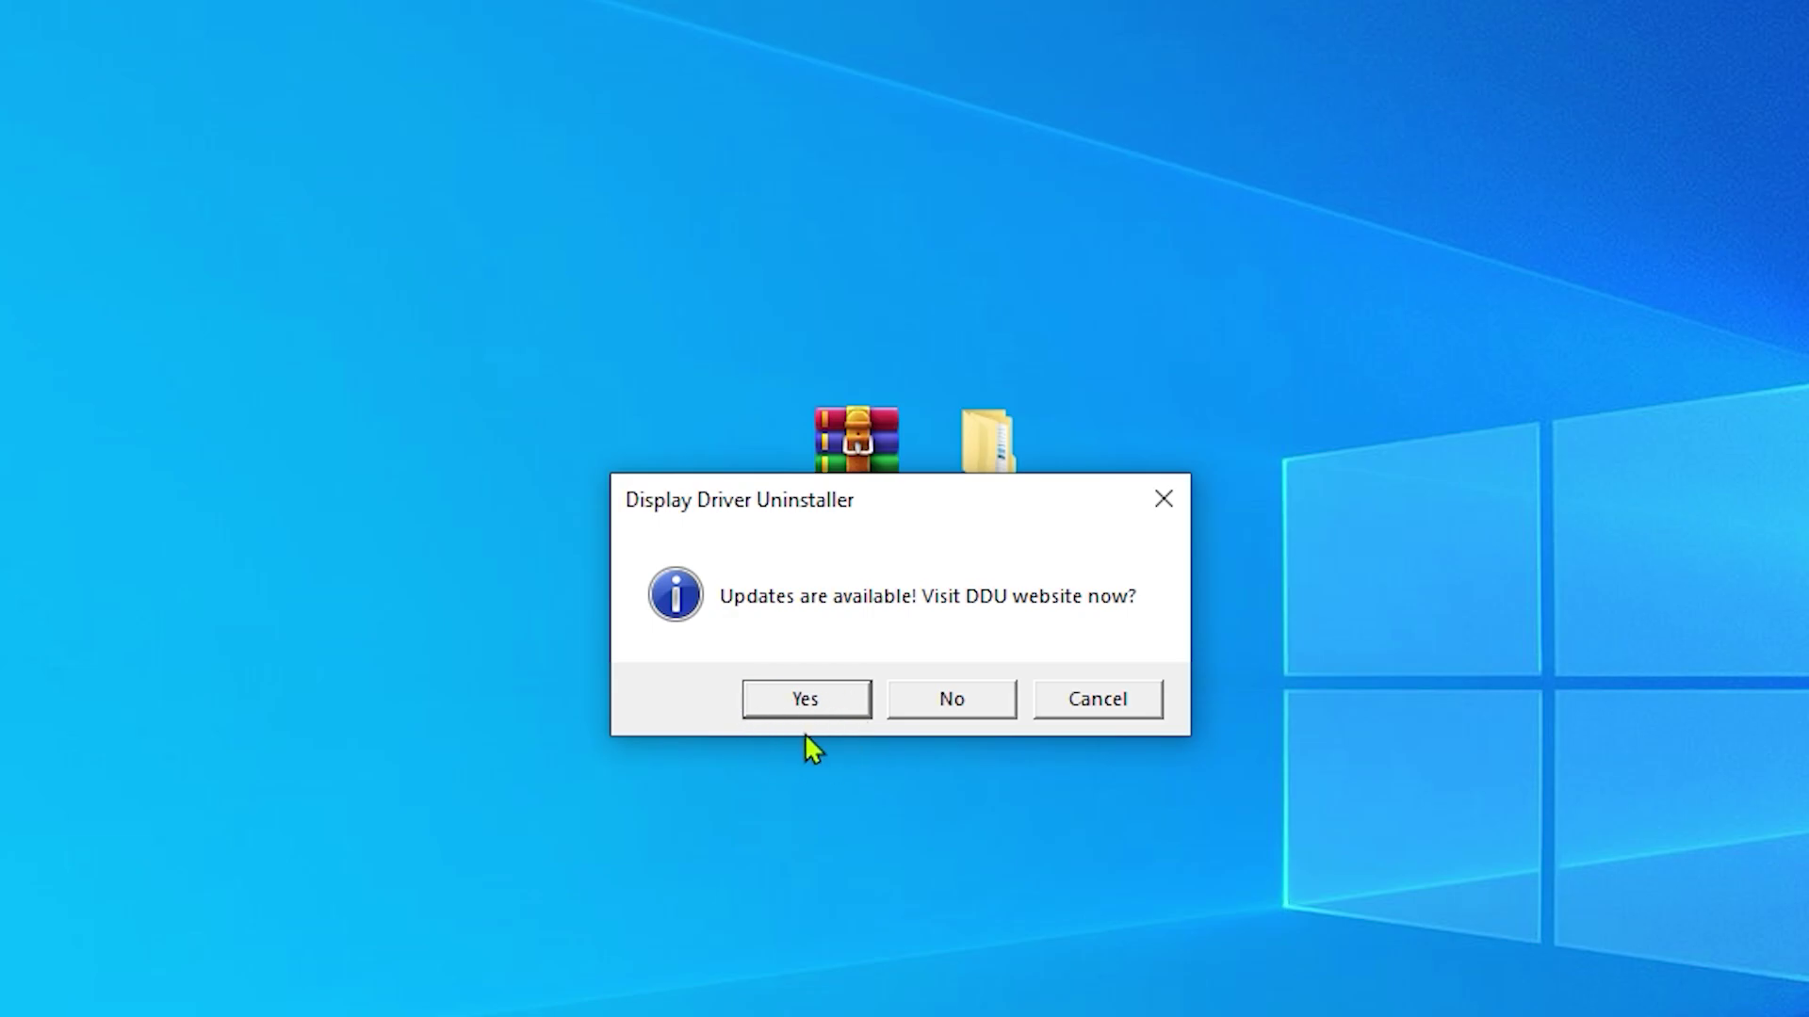
Step: Dismiss the DDU update prompt and set the device type to GPU and vendor to NVIDIA
left_click(805, 699)
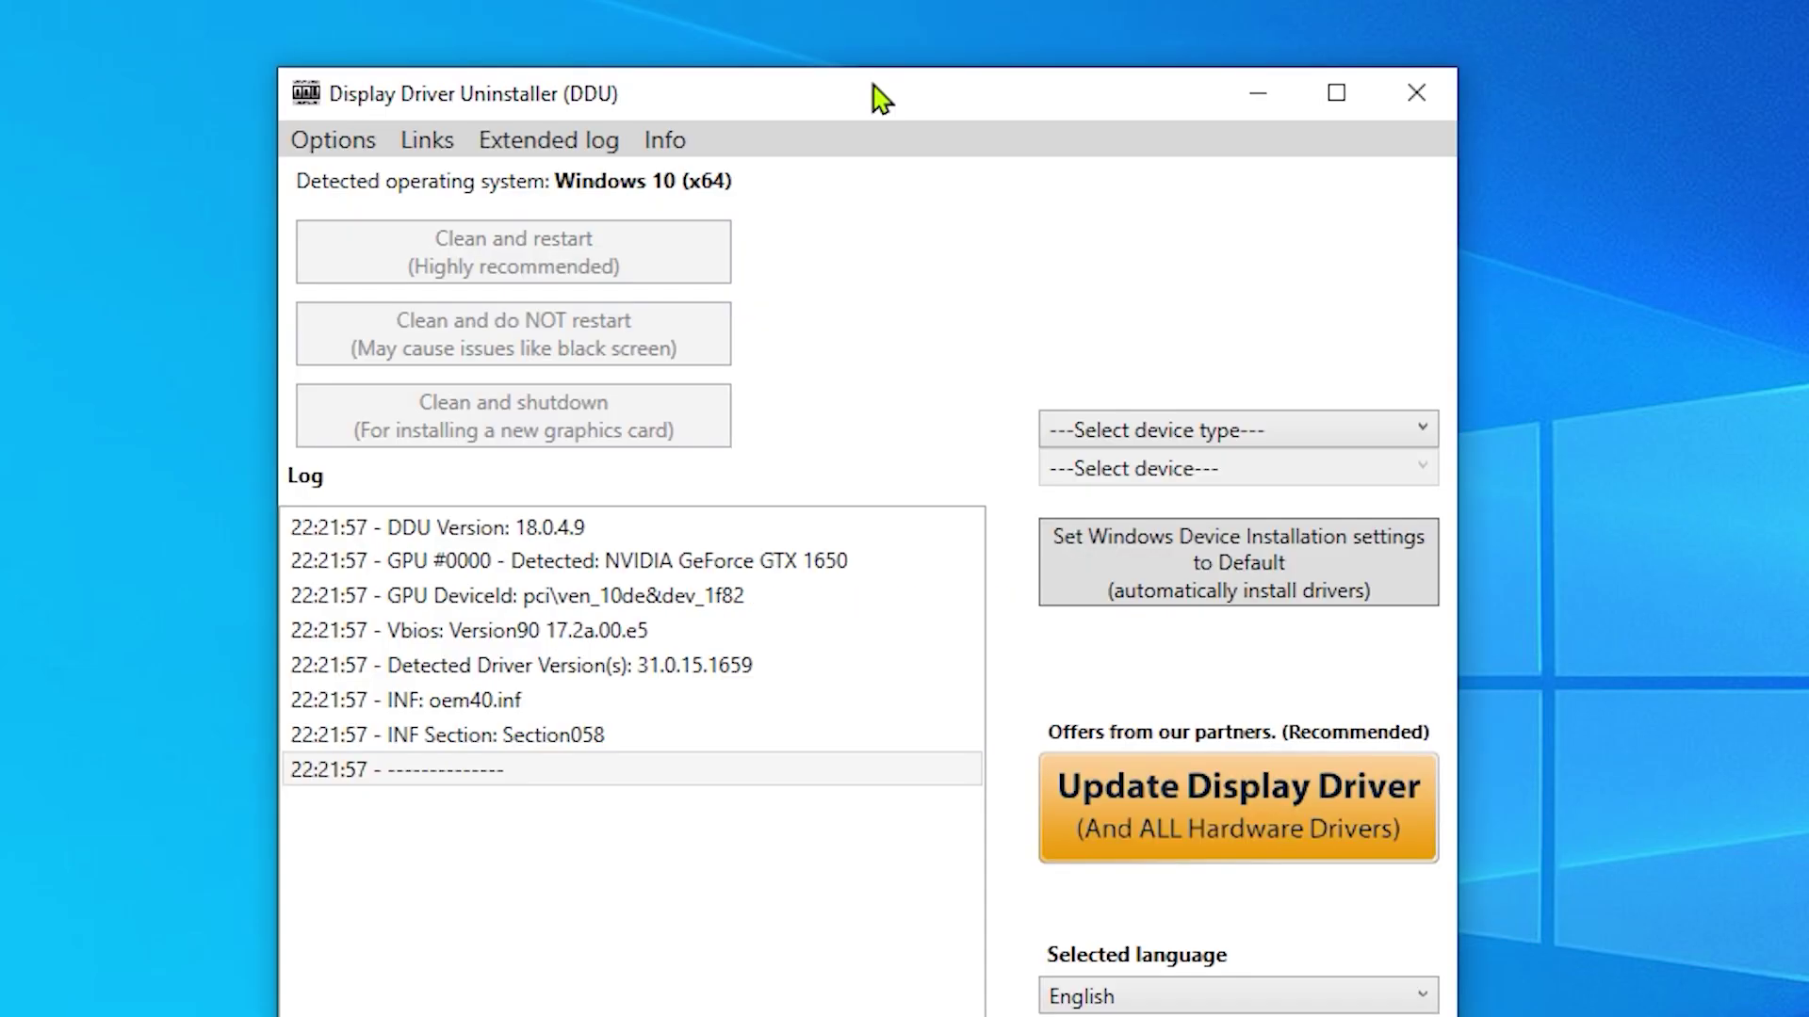
left_click(1183, 437)
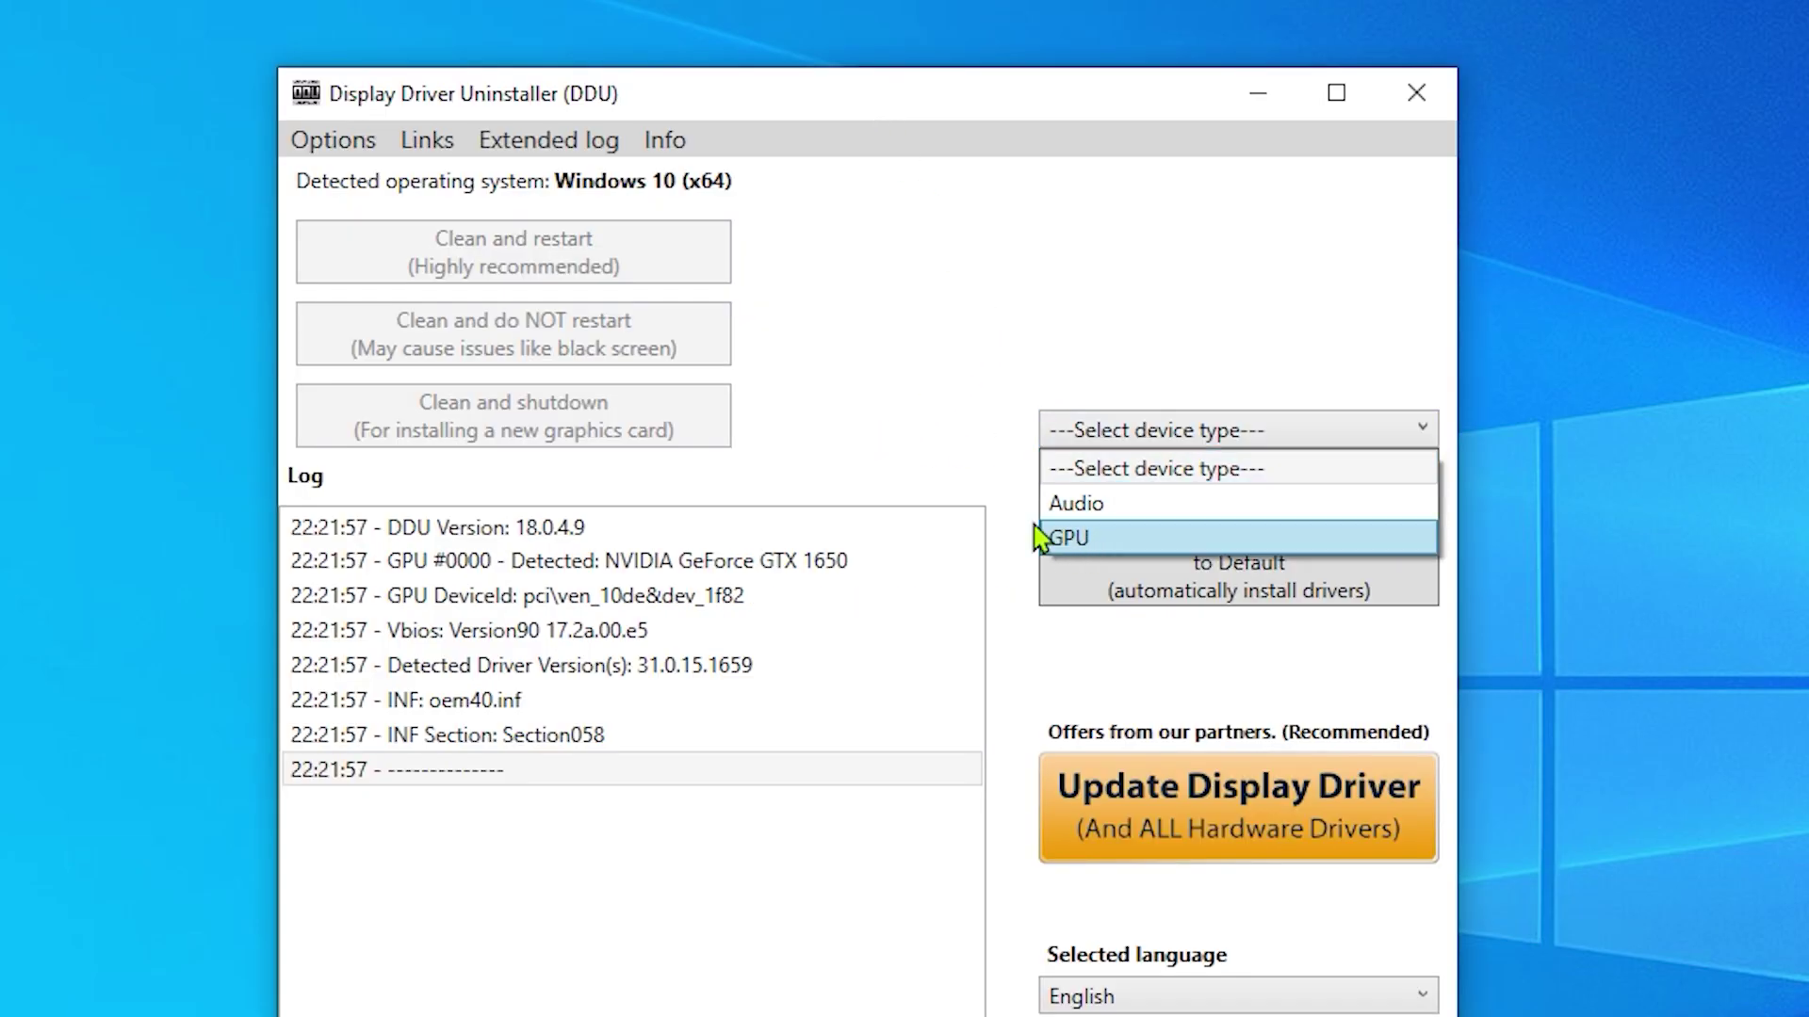
left_click(1104, 539)
left_click(1130, 475)
left_click(1117, 539)
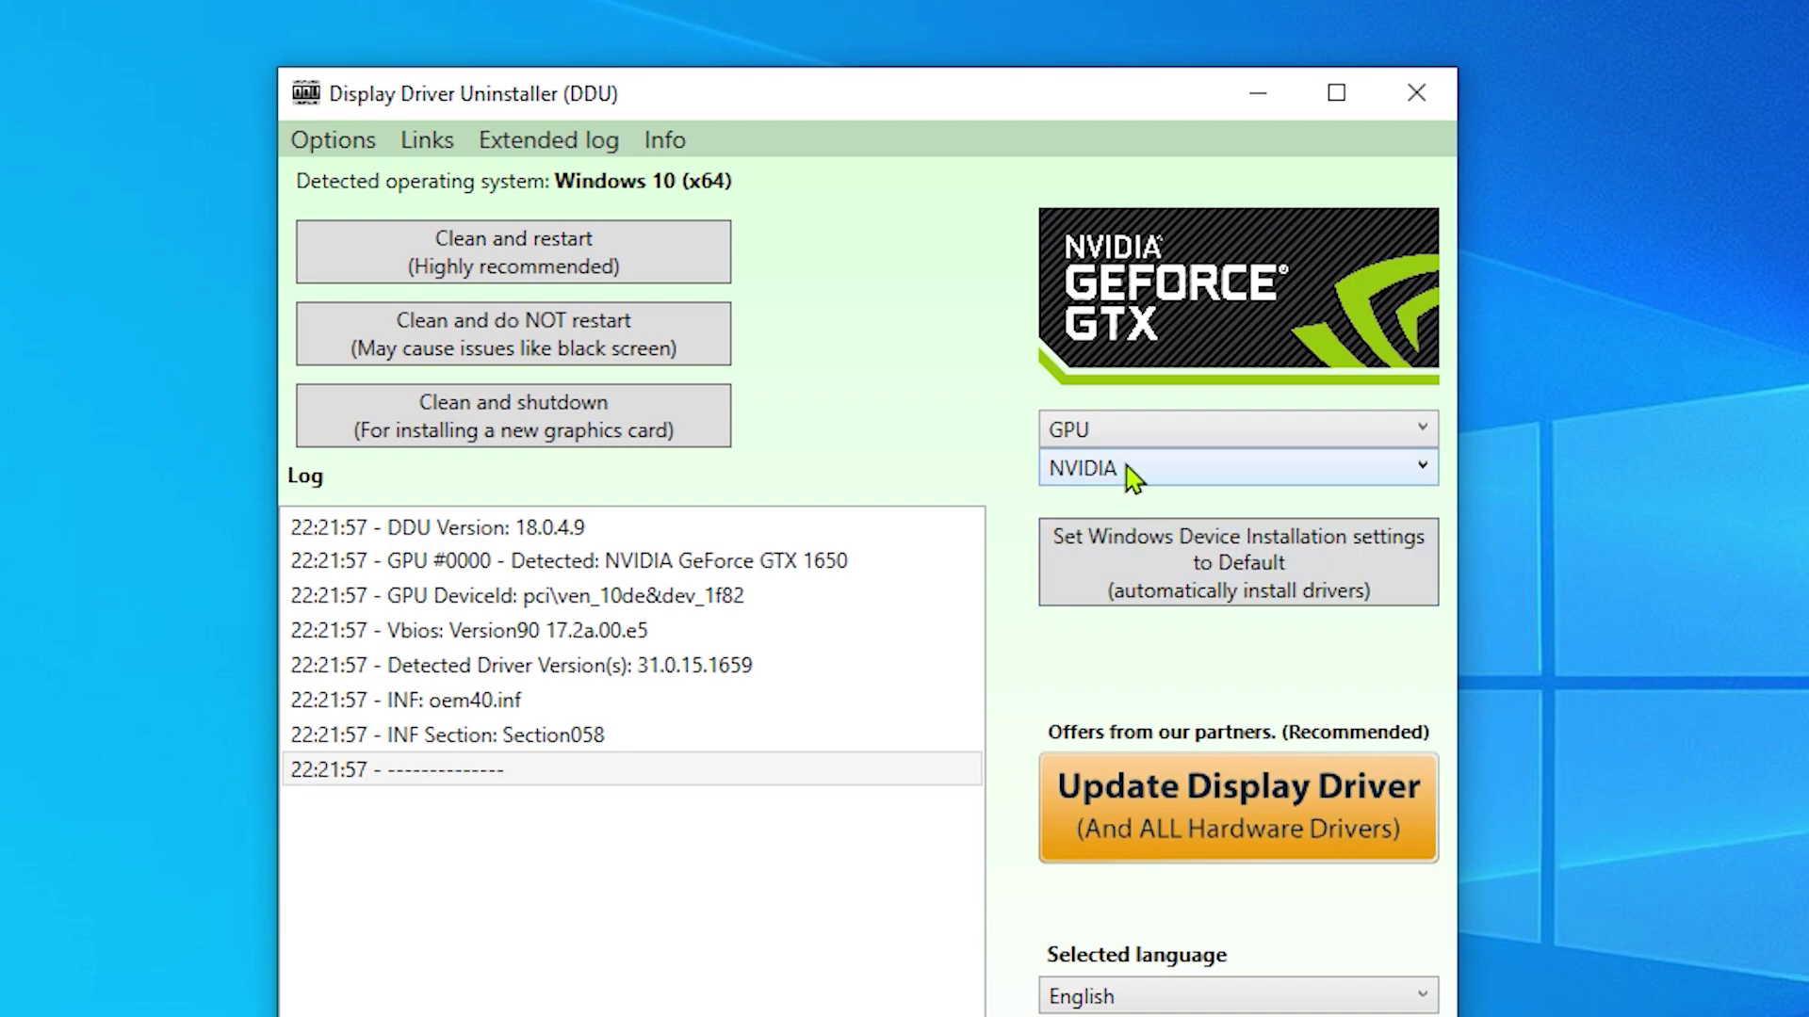
Step: Try AMD and INTEL as the vendor, then switch it back to NVIDIA
left_click(1133, 476)
left_click(1126, 585)
left_click(1131, 471)
left_click(1145, 617)
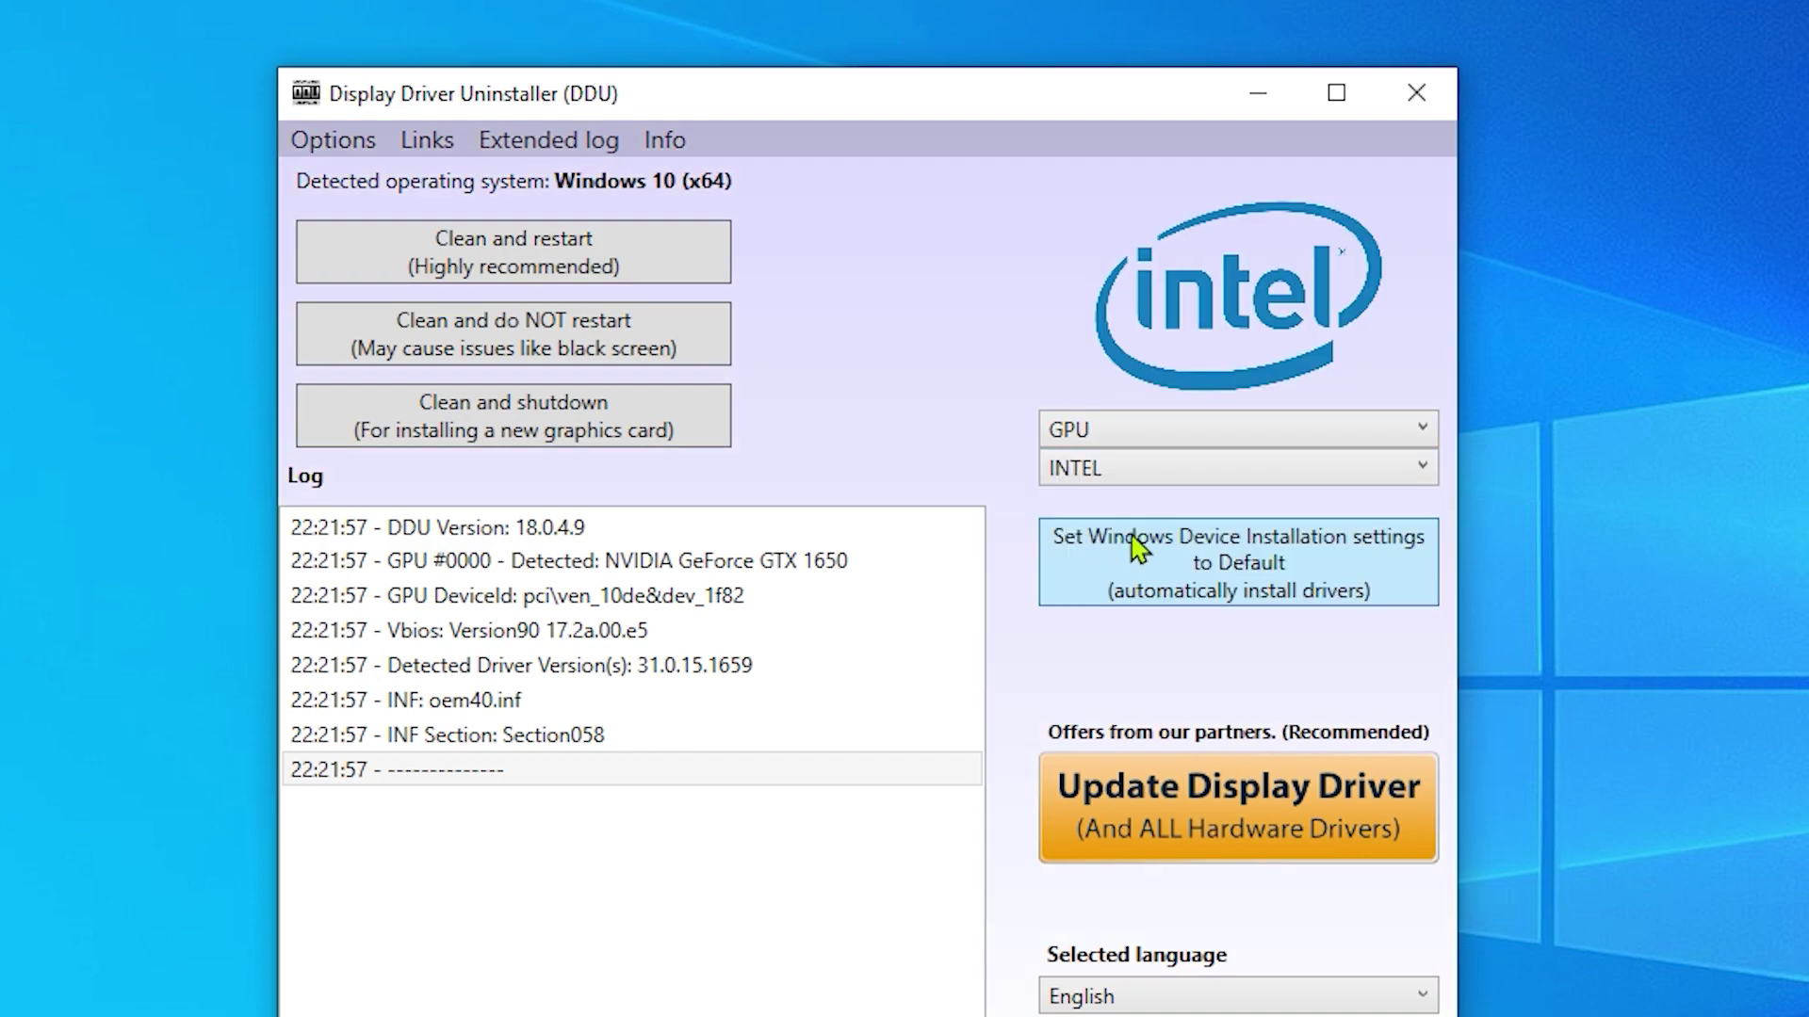
left_click(1135, 468)
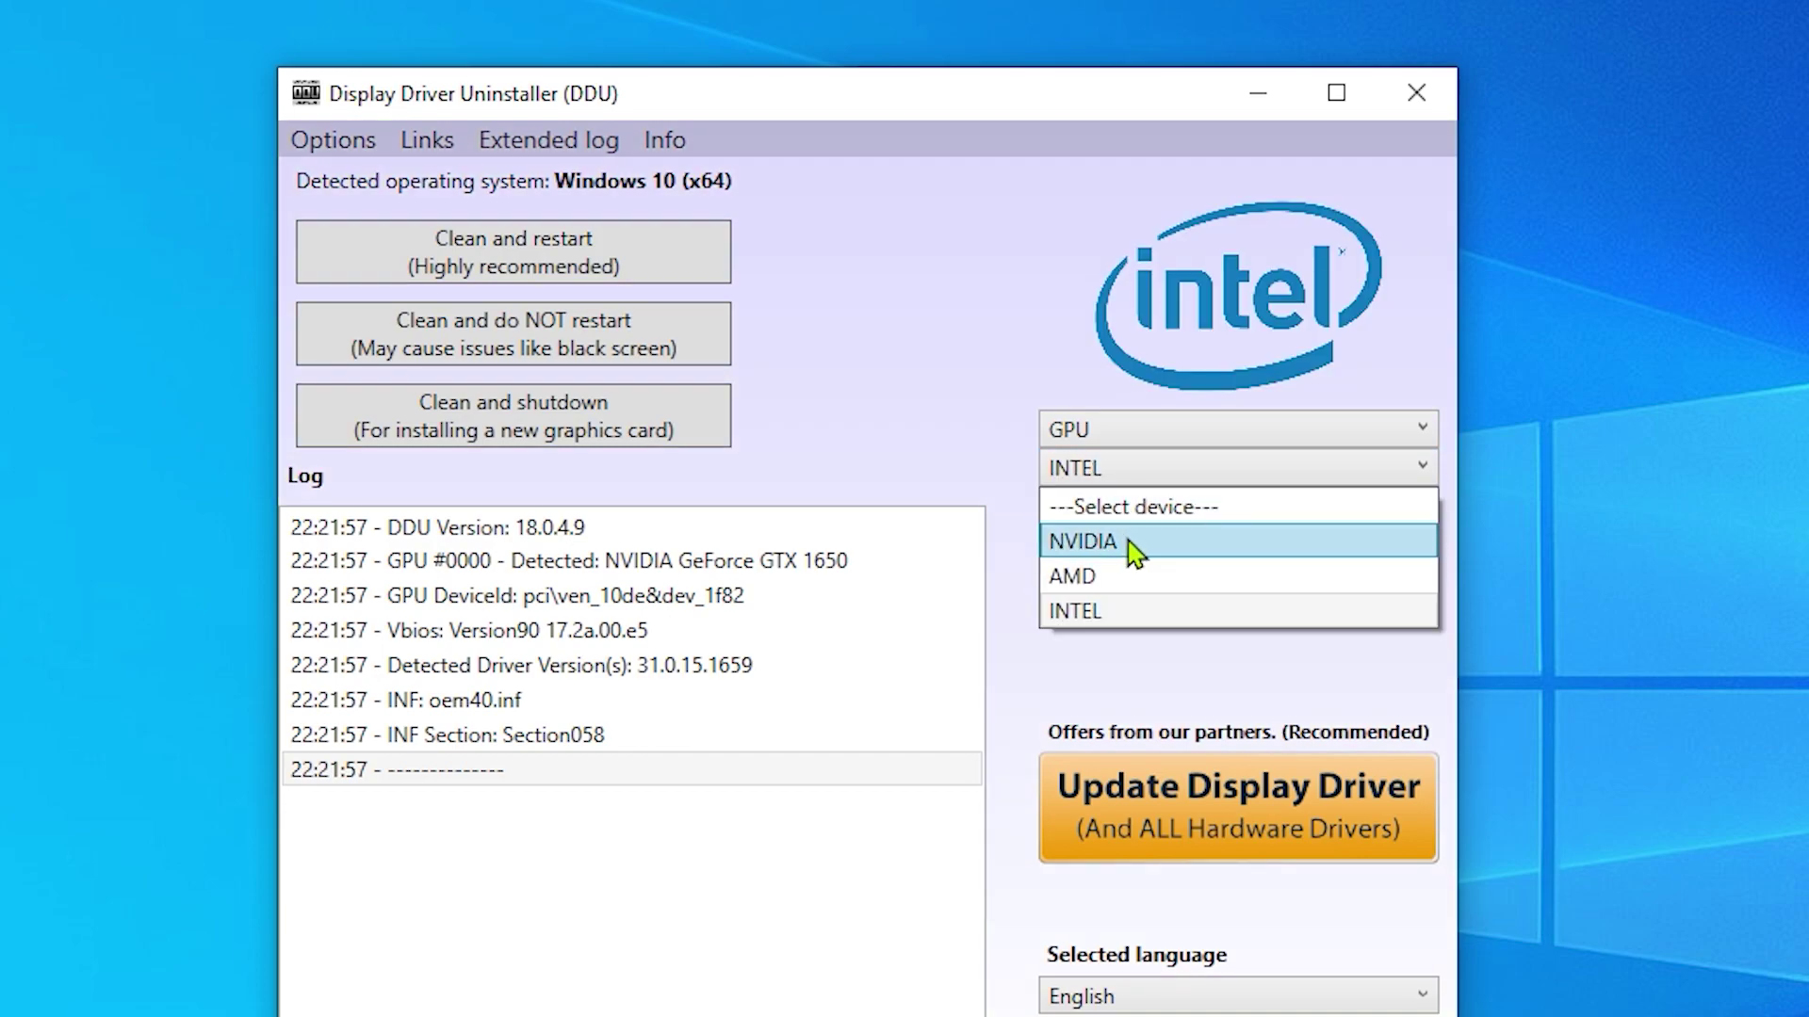
left_click(1133, 554)
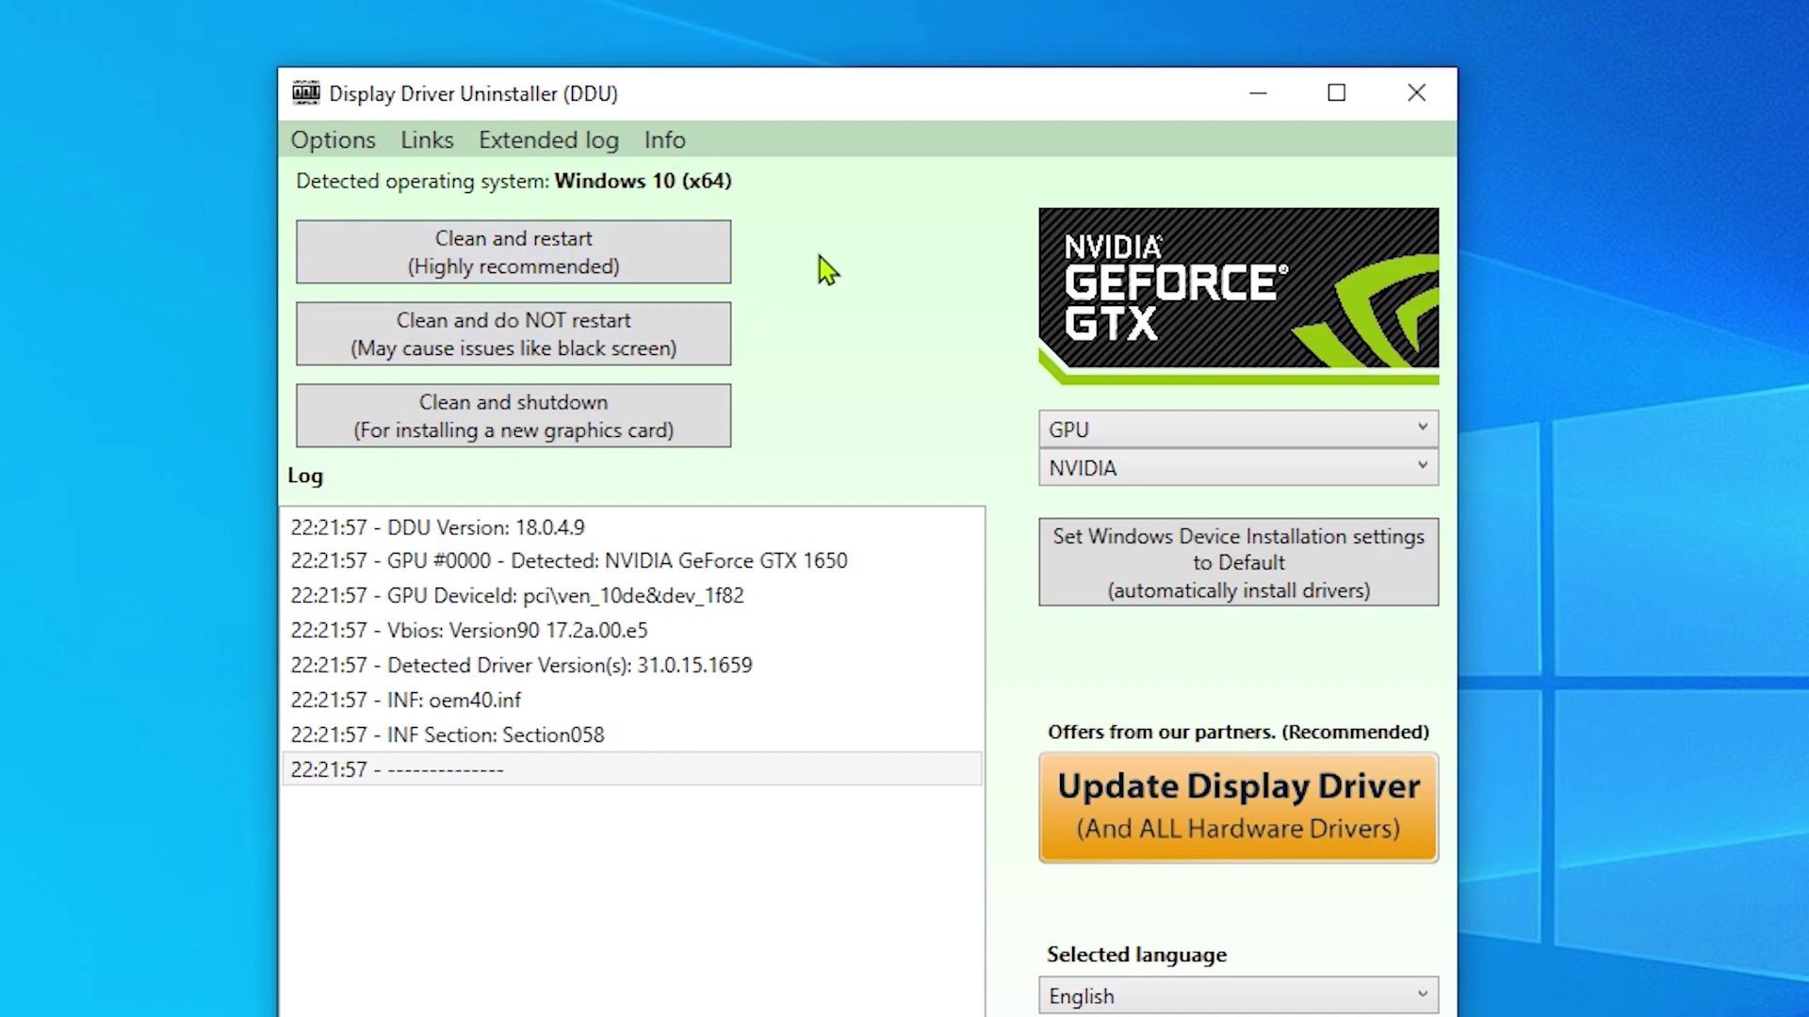
Step: Run 'Clean and restart (Highly recommended)' to wipe the NVIDIA driver and reboot
left_click(678, 271)
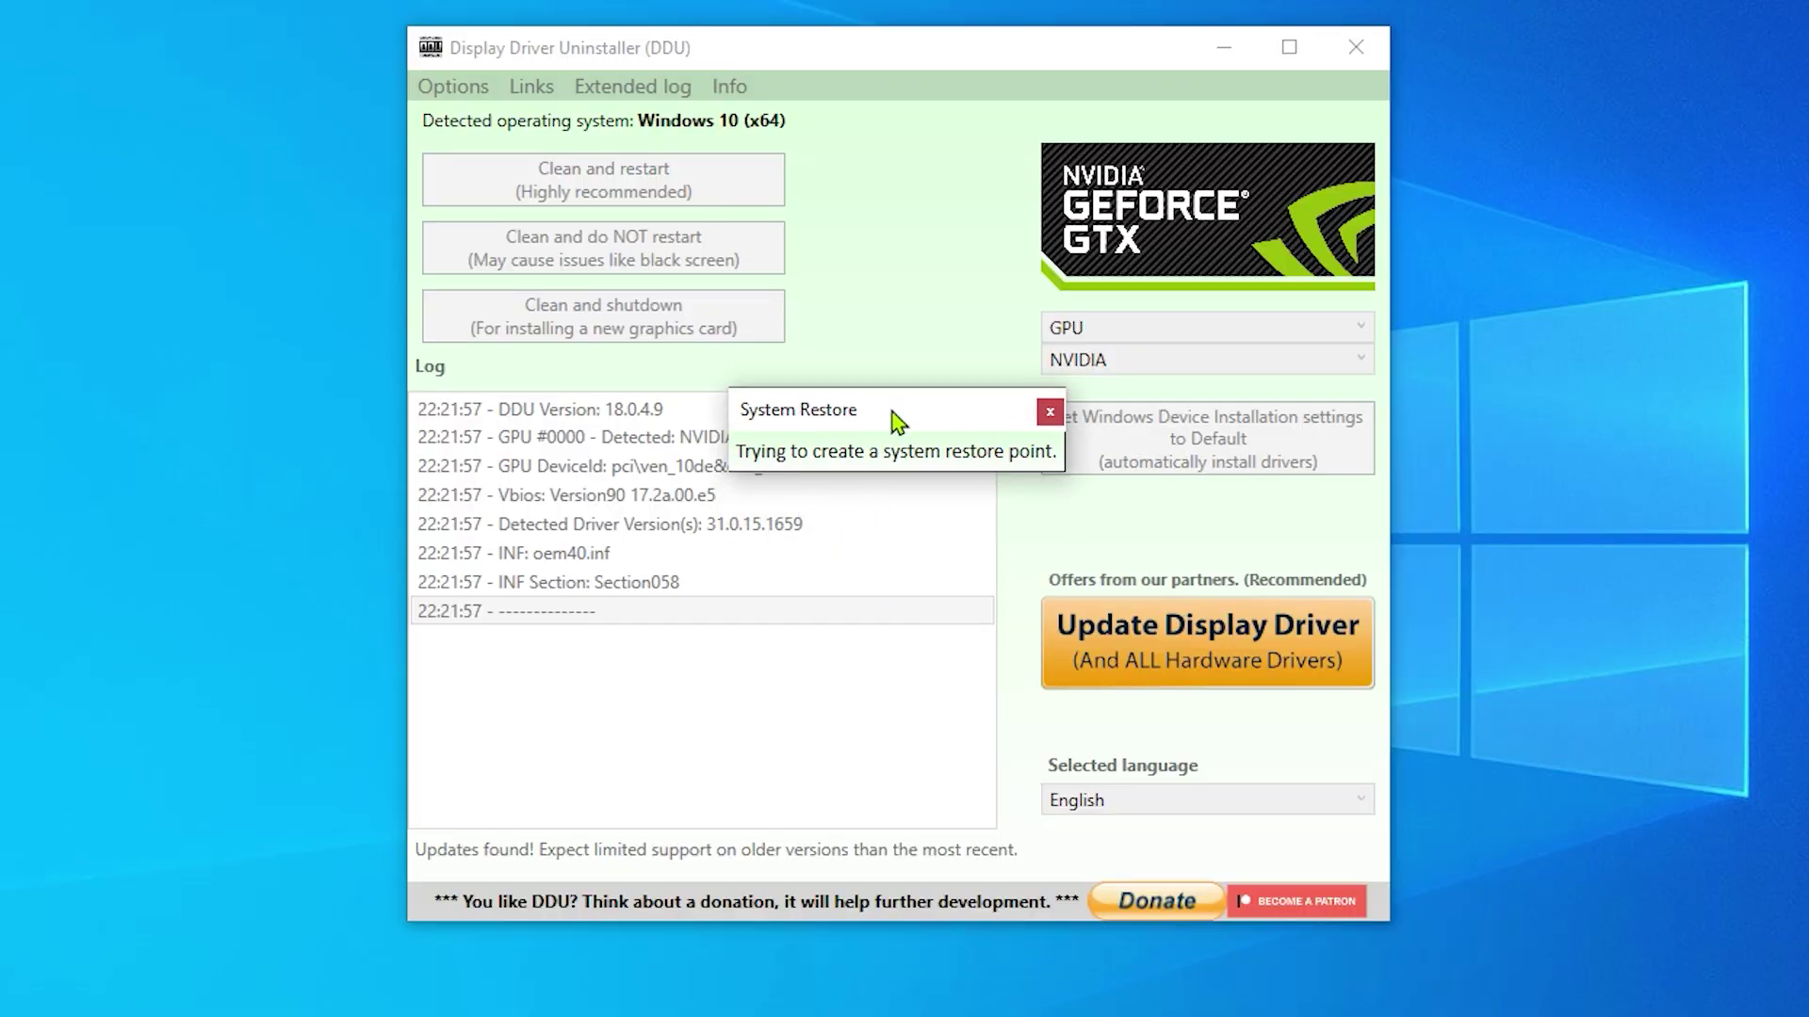
left_click_drag(893, 419, 876, 452)
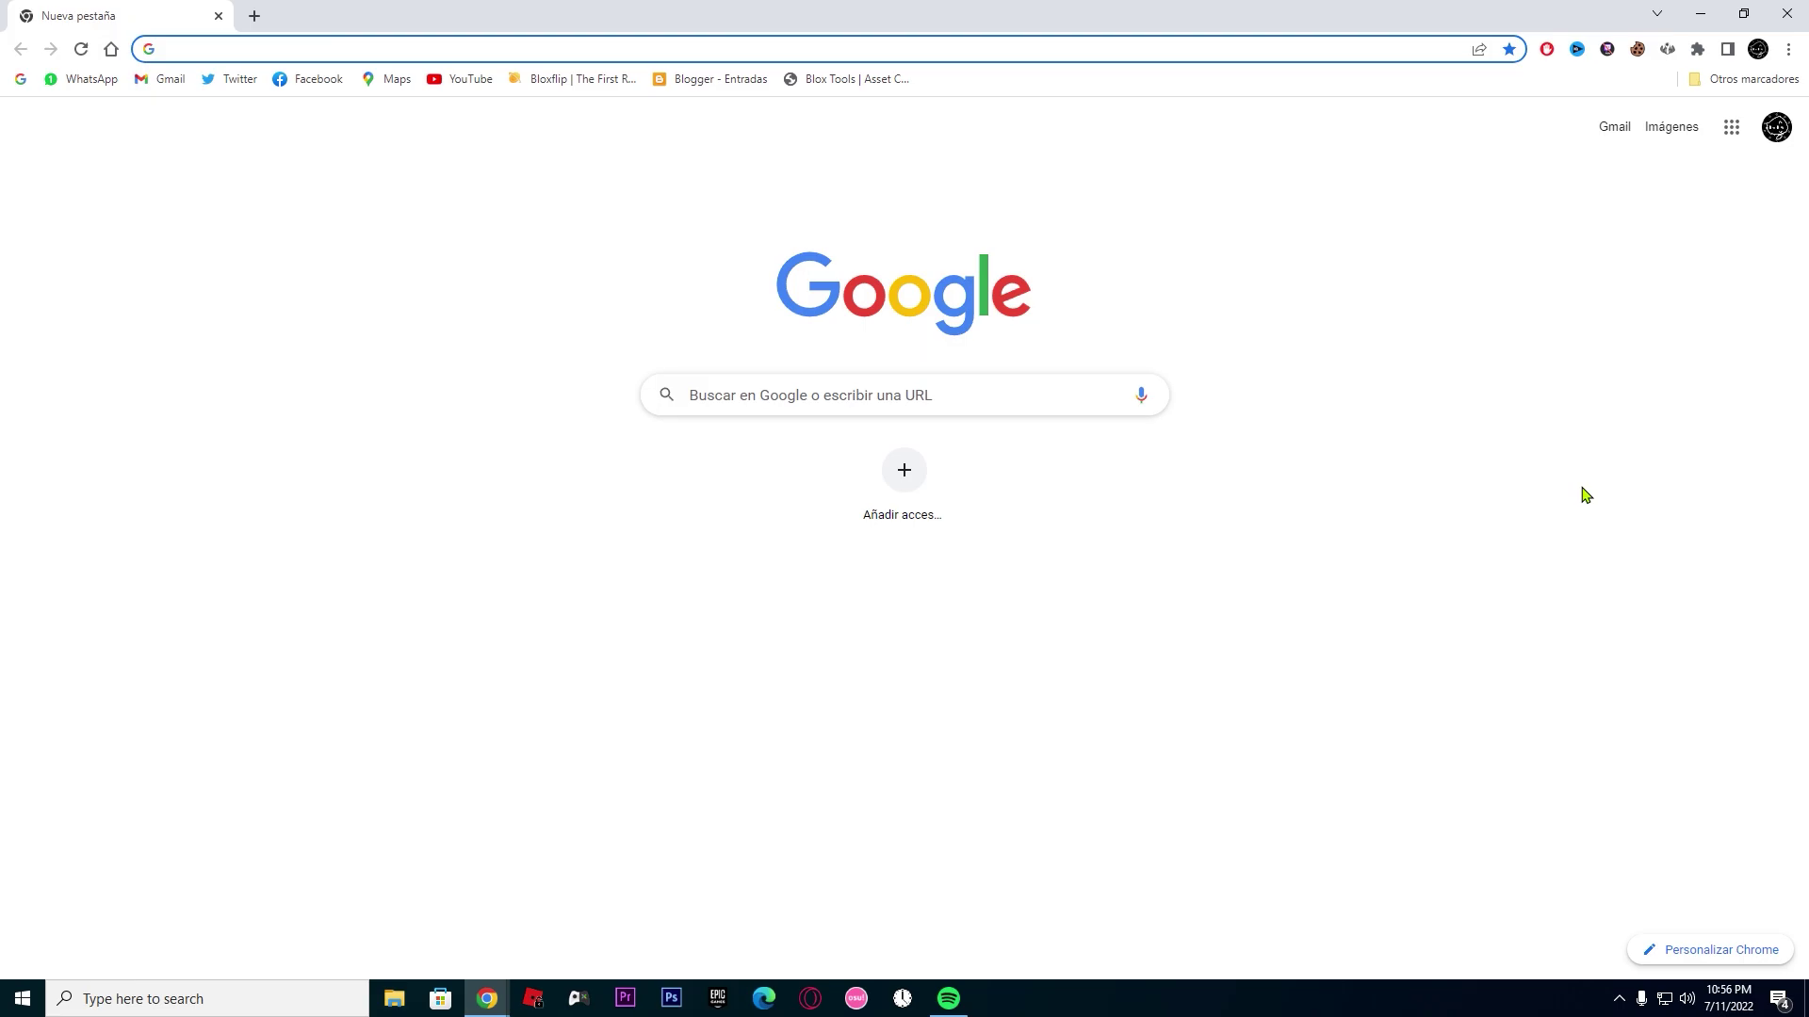
Step: Google 'nvidea driver' and open the NVIDIA Driver Downloads result
type("nvidea ")
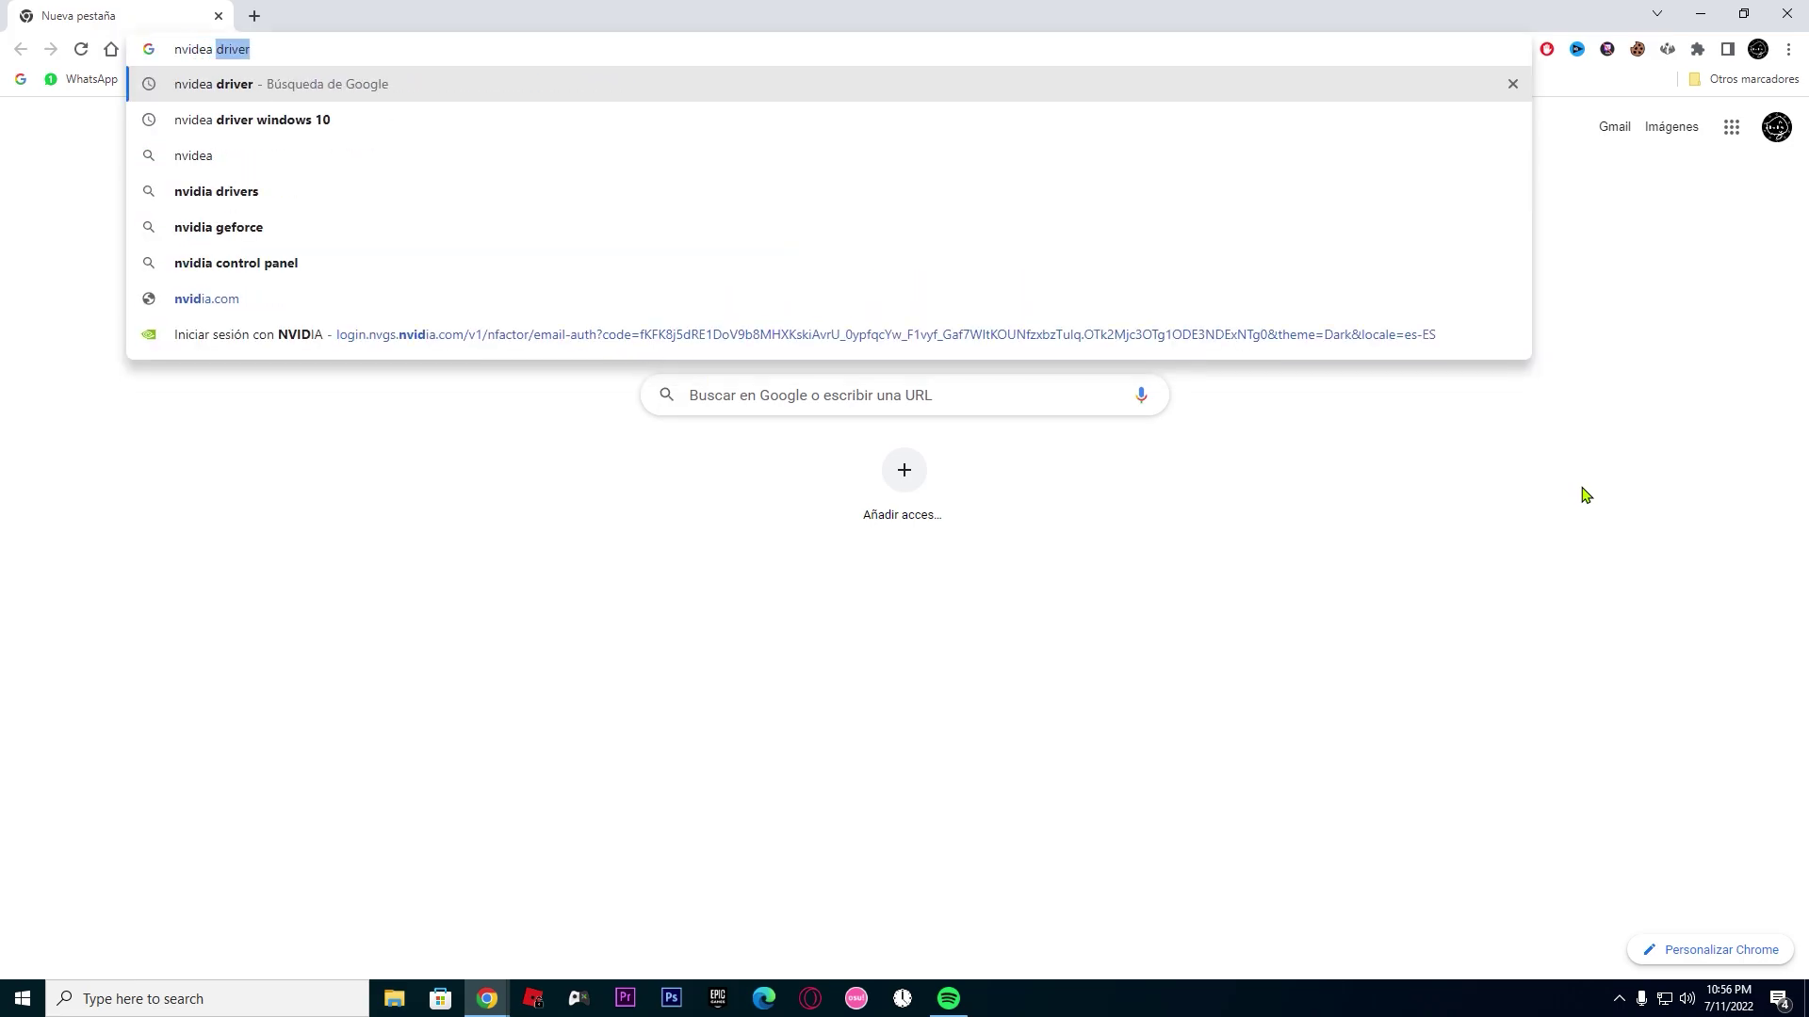
type("driver")
key("Return")
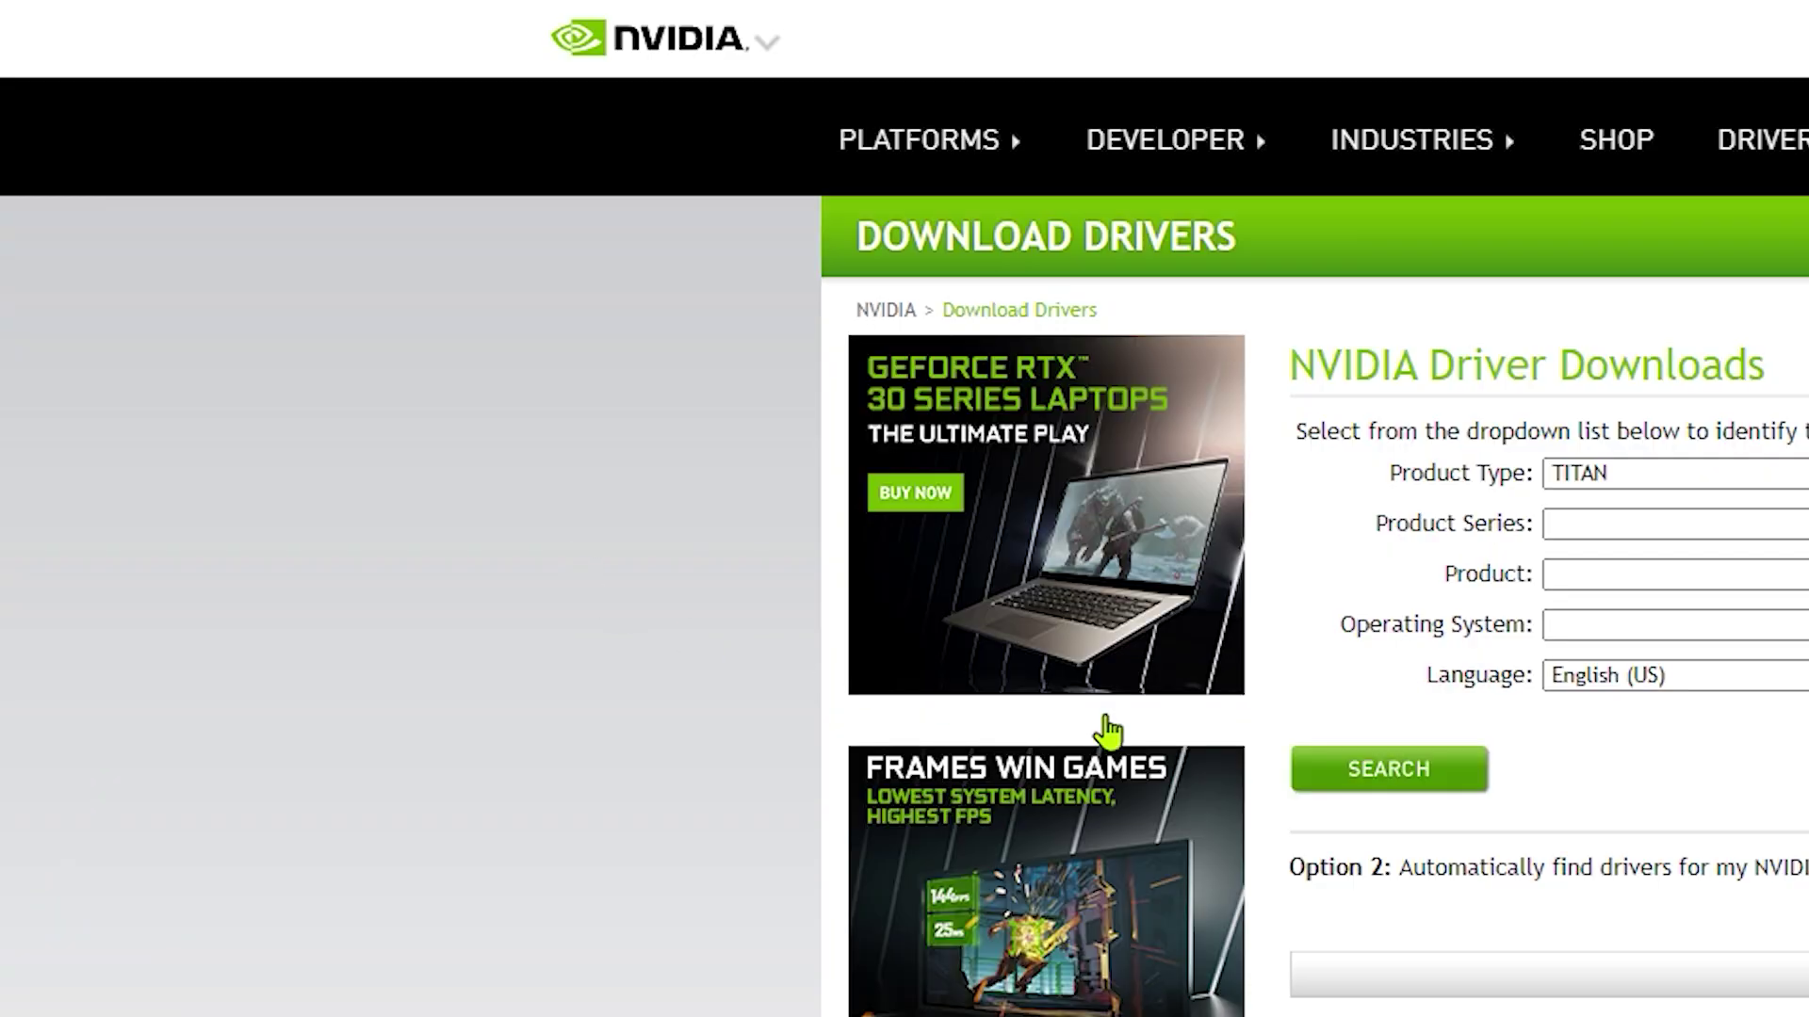
left_click(1656, 481)
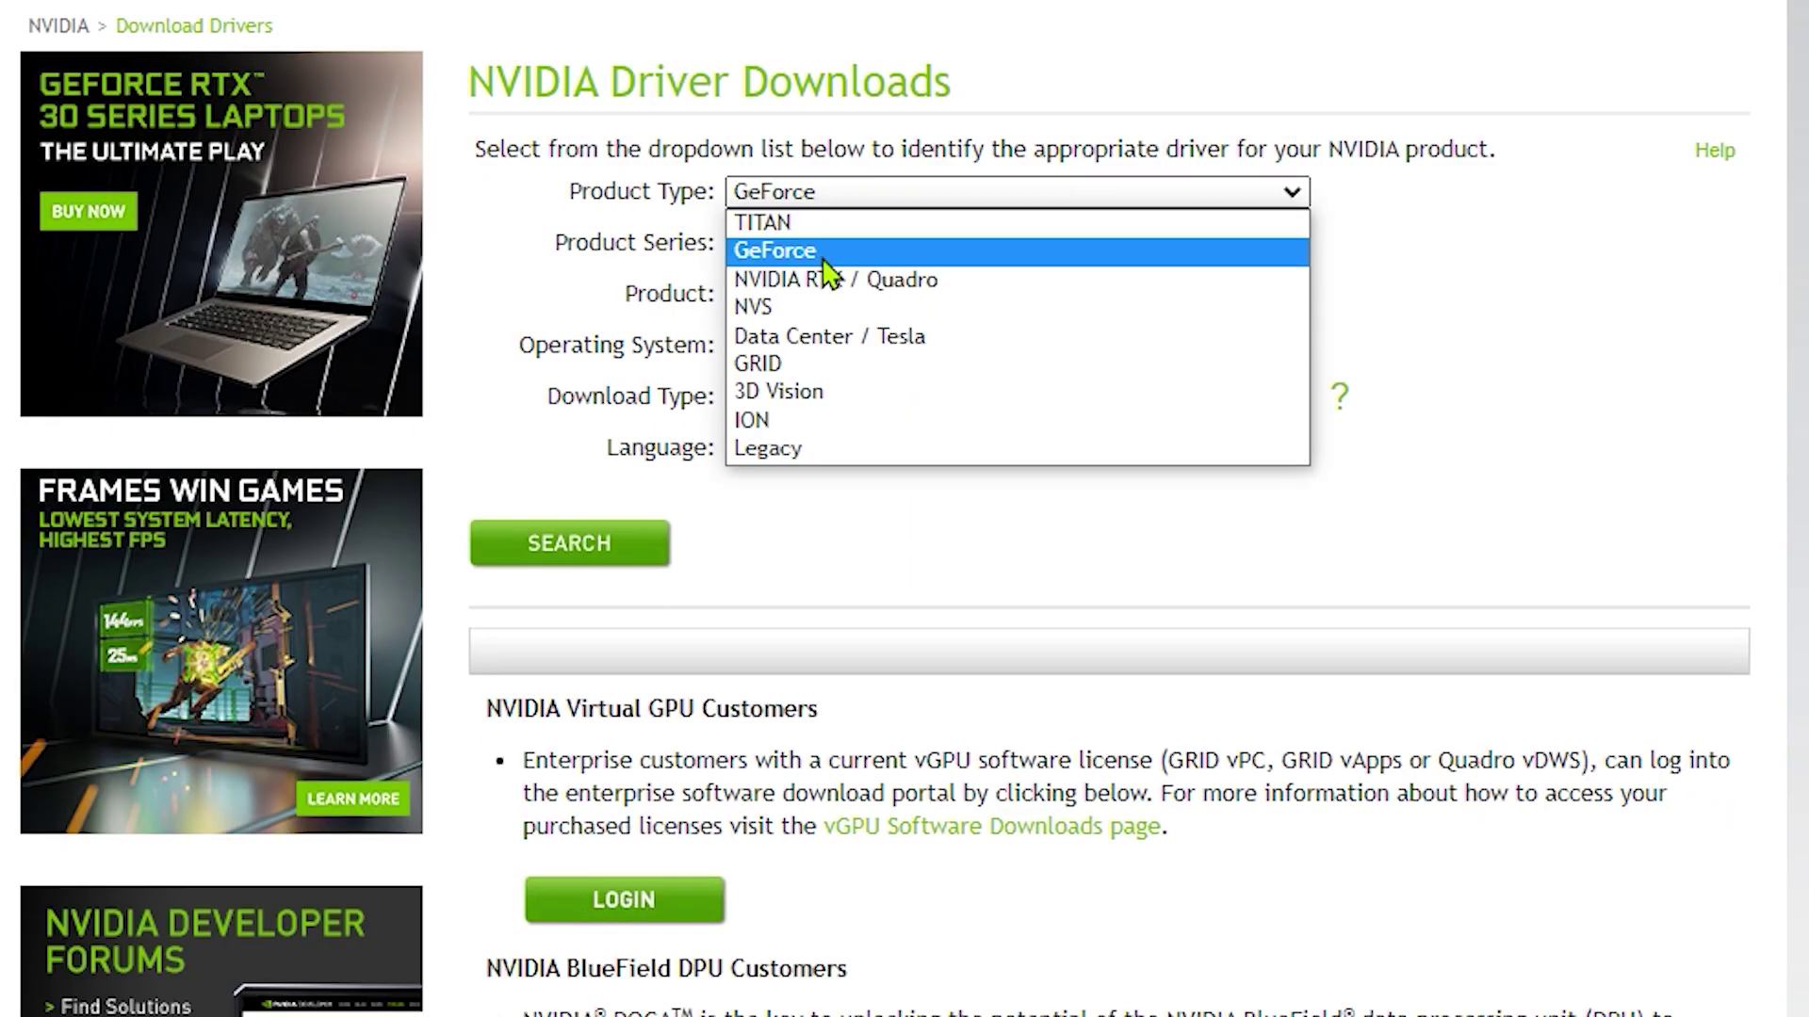
Step: Search for the GeForce 16 Series GTX 1650 Game Ready Driver, Windows 10 64-bit, English (US)
left_click(825, 251)
left_click(835, 243)
left_click(907, 558)
left_click(829, 295)
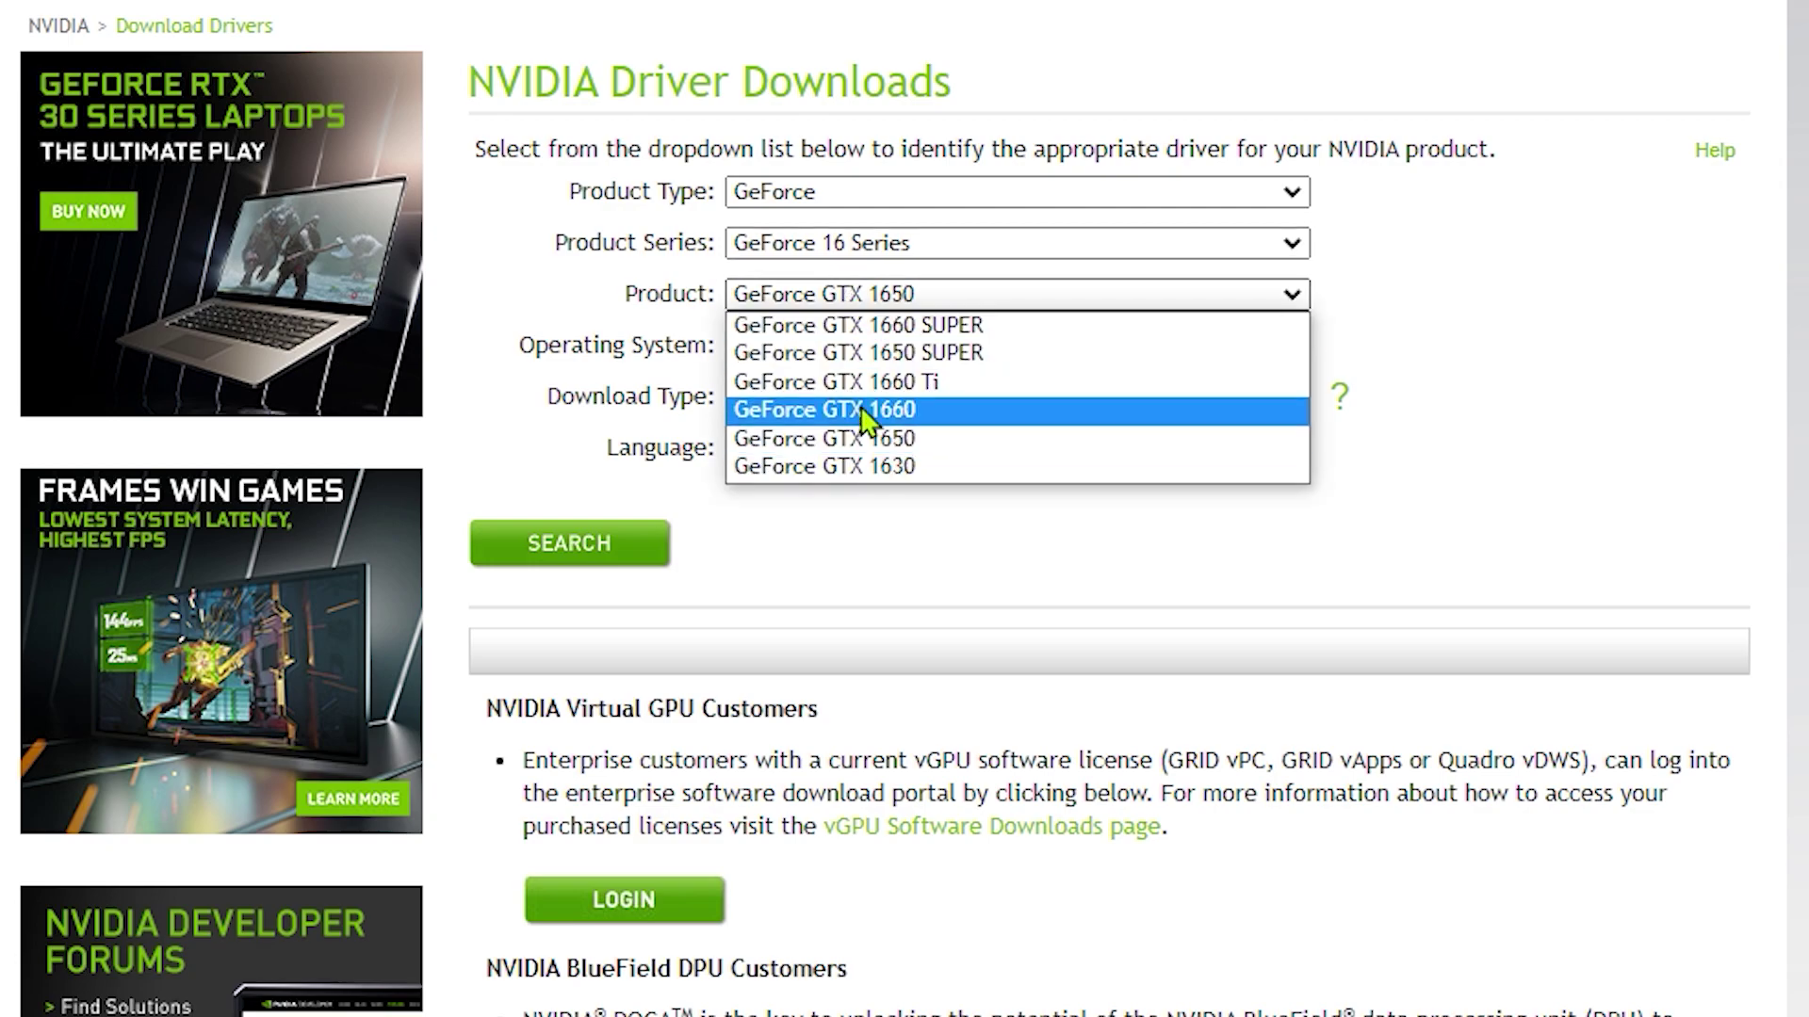
left_click(866, 441)
left_click(846, 350)
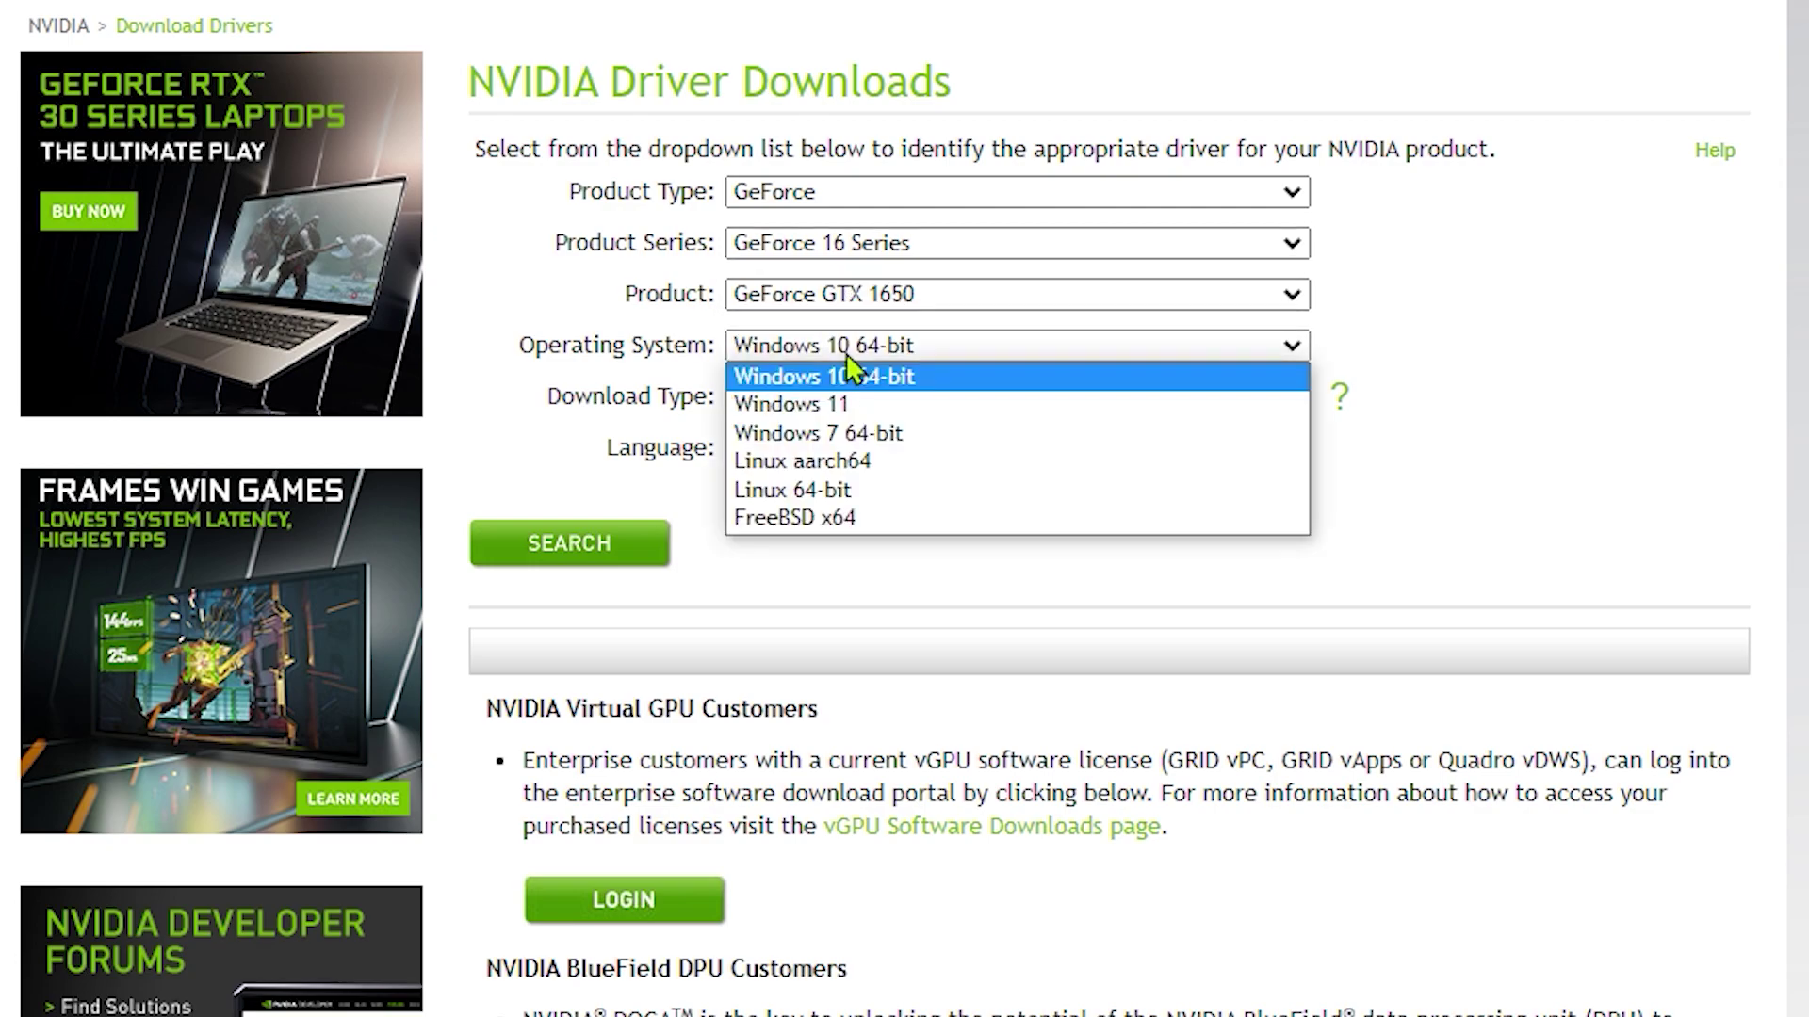
left_click(841, 379)
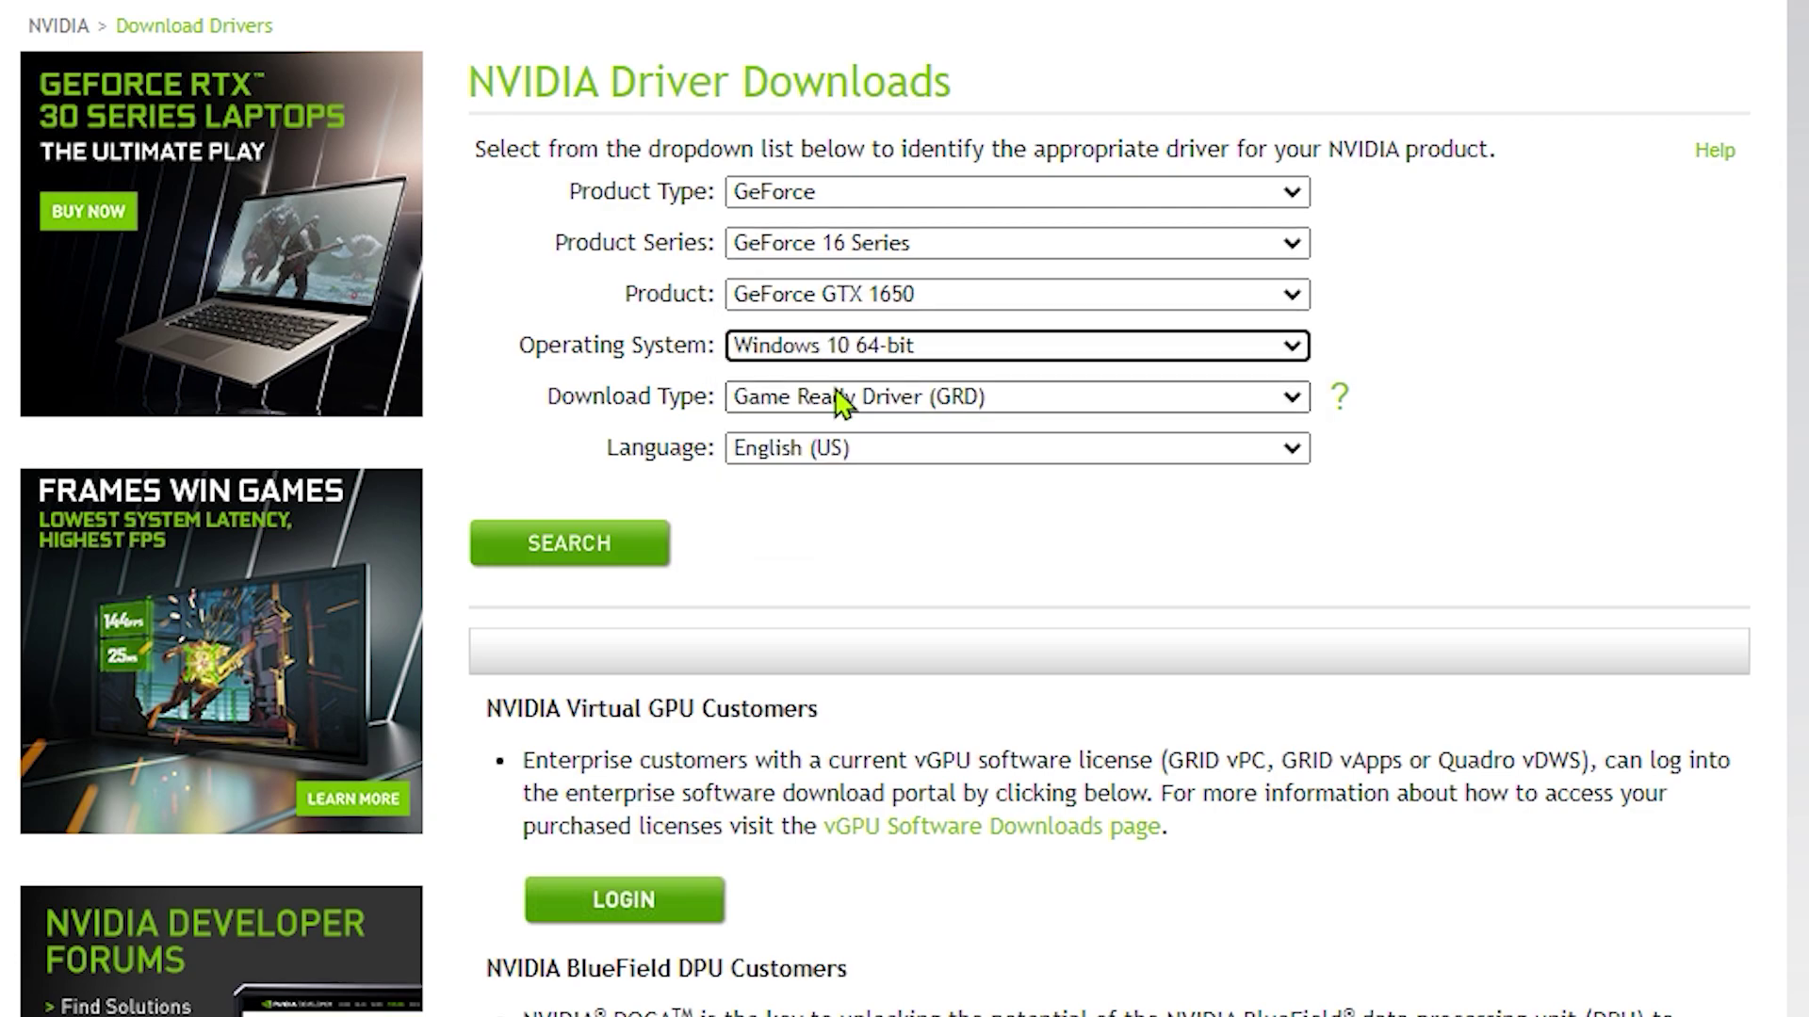
left_click(857, 398)
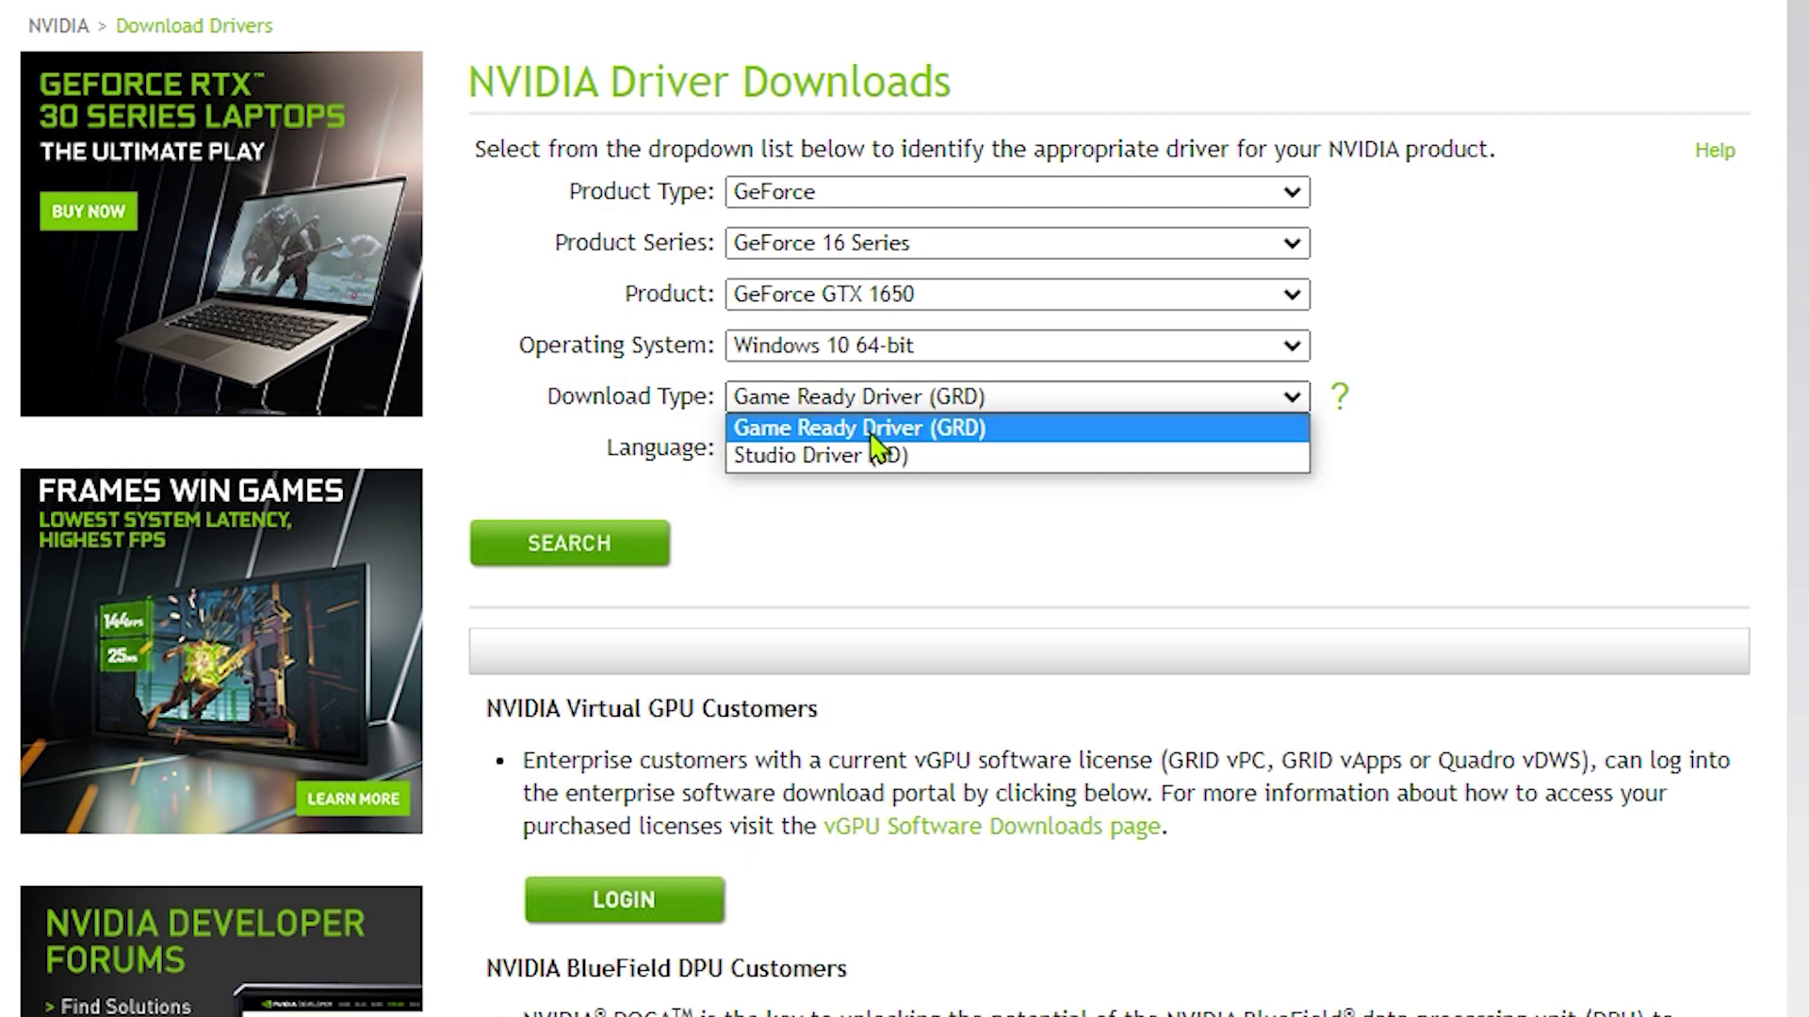
left_click(808, 461)
left_click(808, 450)
left_click(807, 480)
left_click(544, 565)
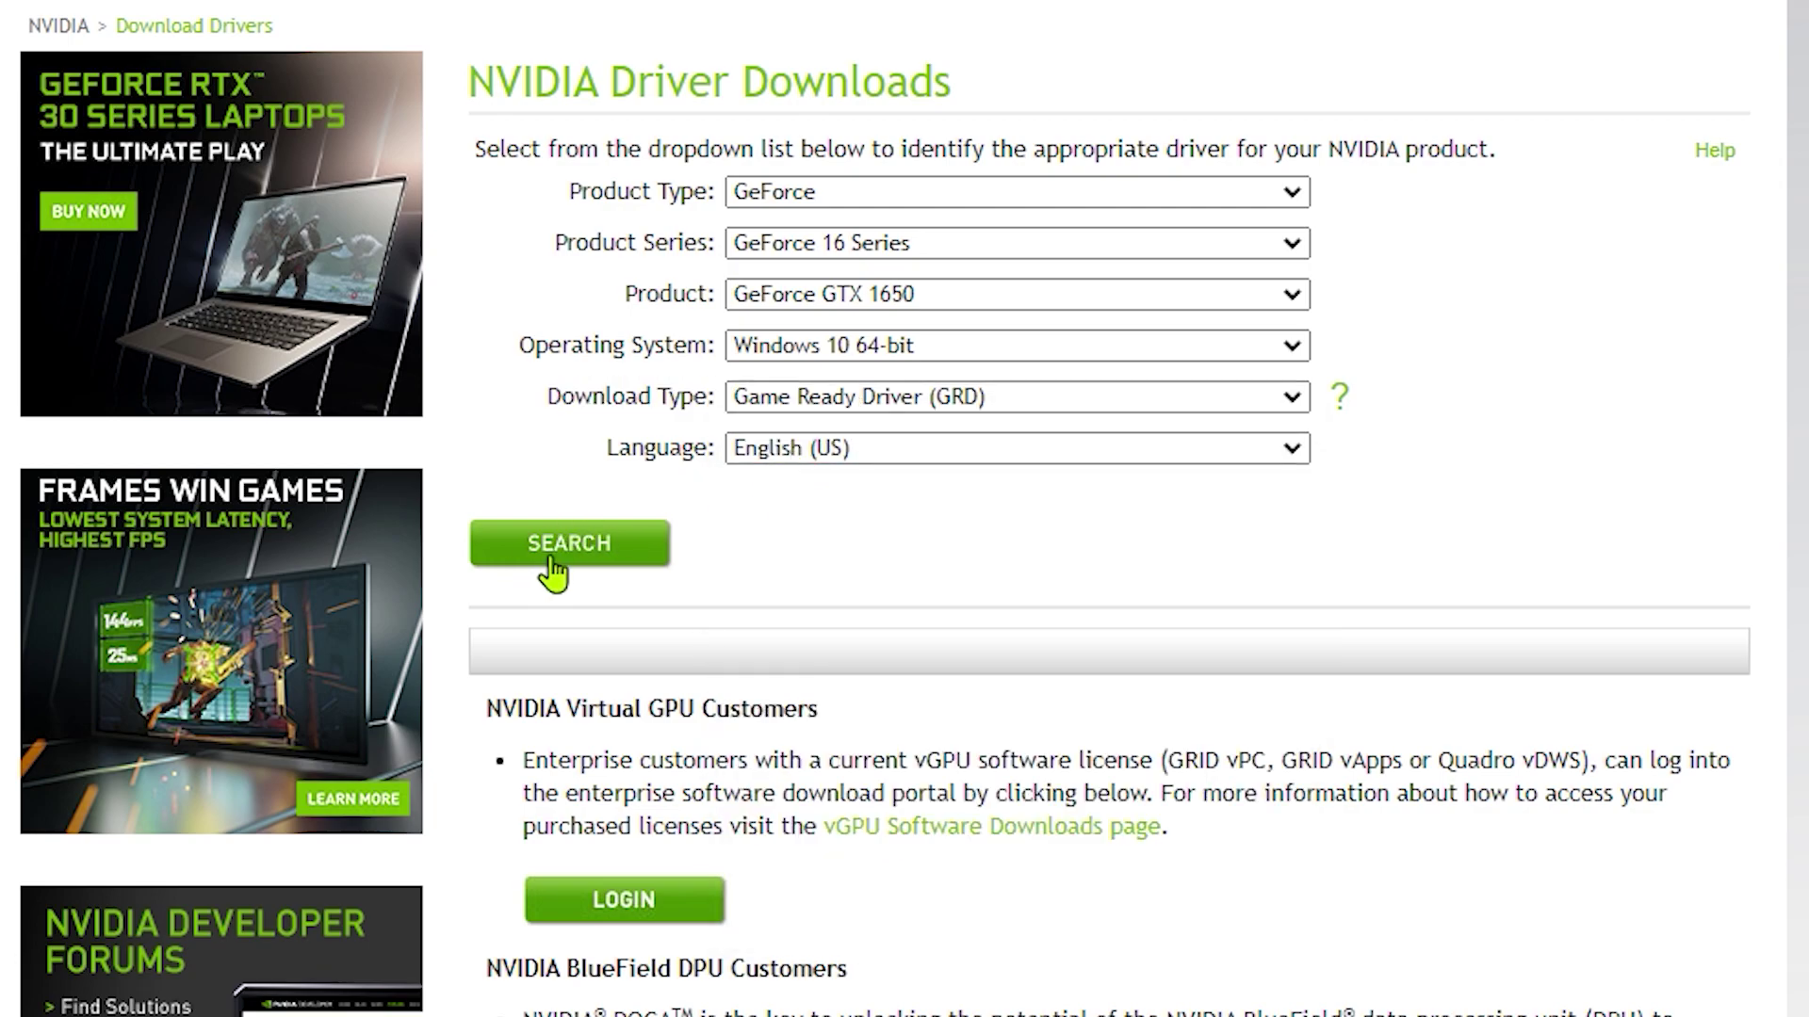
Step: Check the 516.59 driver's version, size and 2022.6.28 release date, then download it
left_click_drag(1022, 301, 820, 307)
left_click(890, 337)
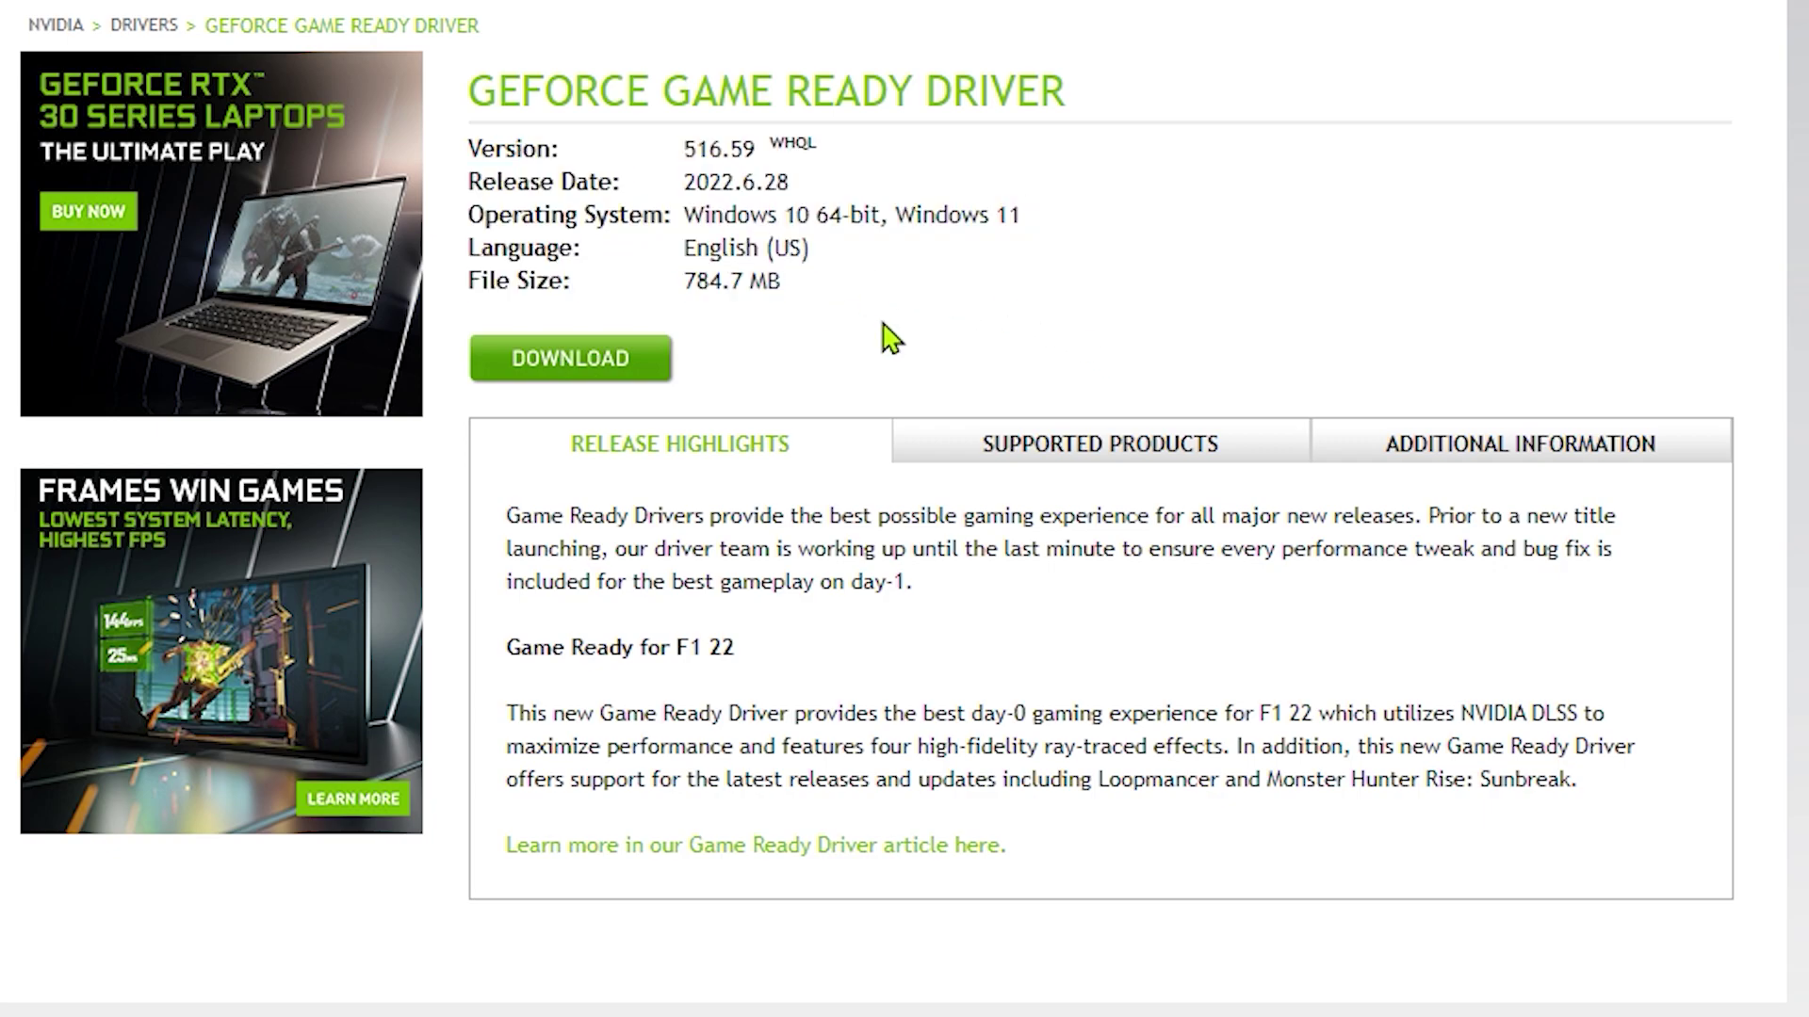
left_click_drag(685, 181, 800, 202)
left_click(820, 297)
left_click(570, 369)
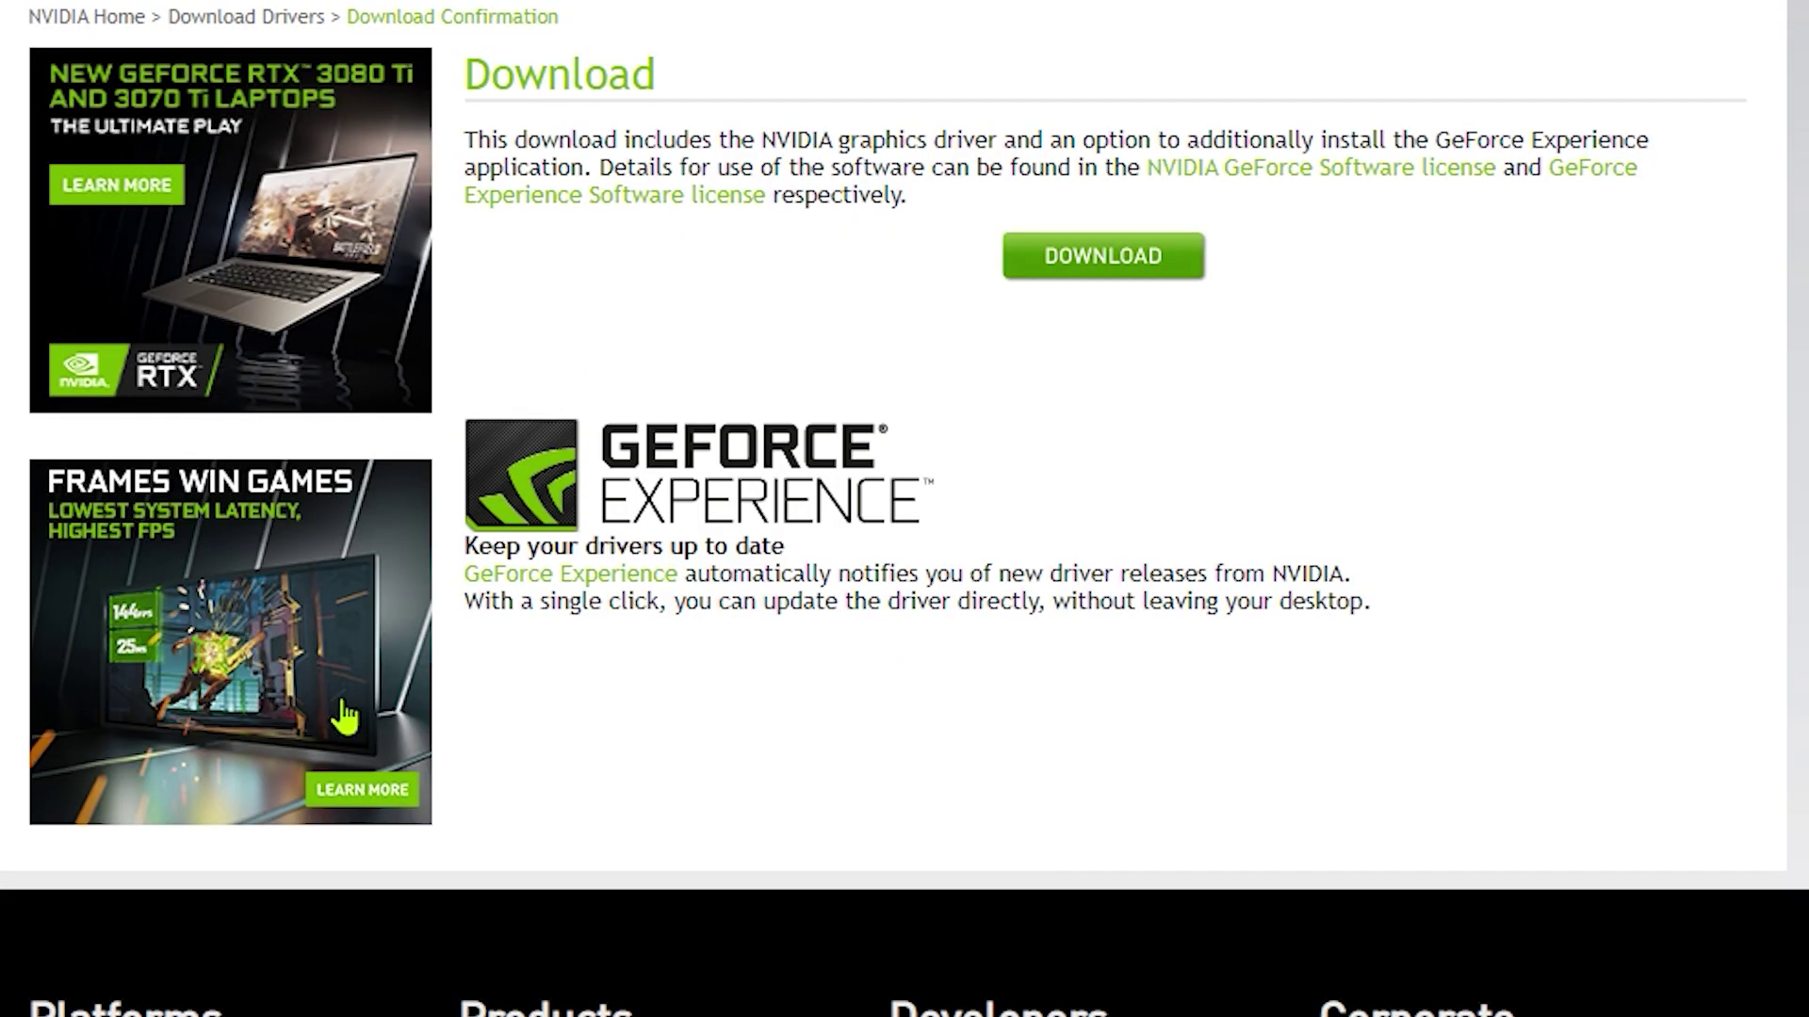
left_click(1133, 271)
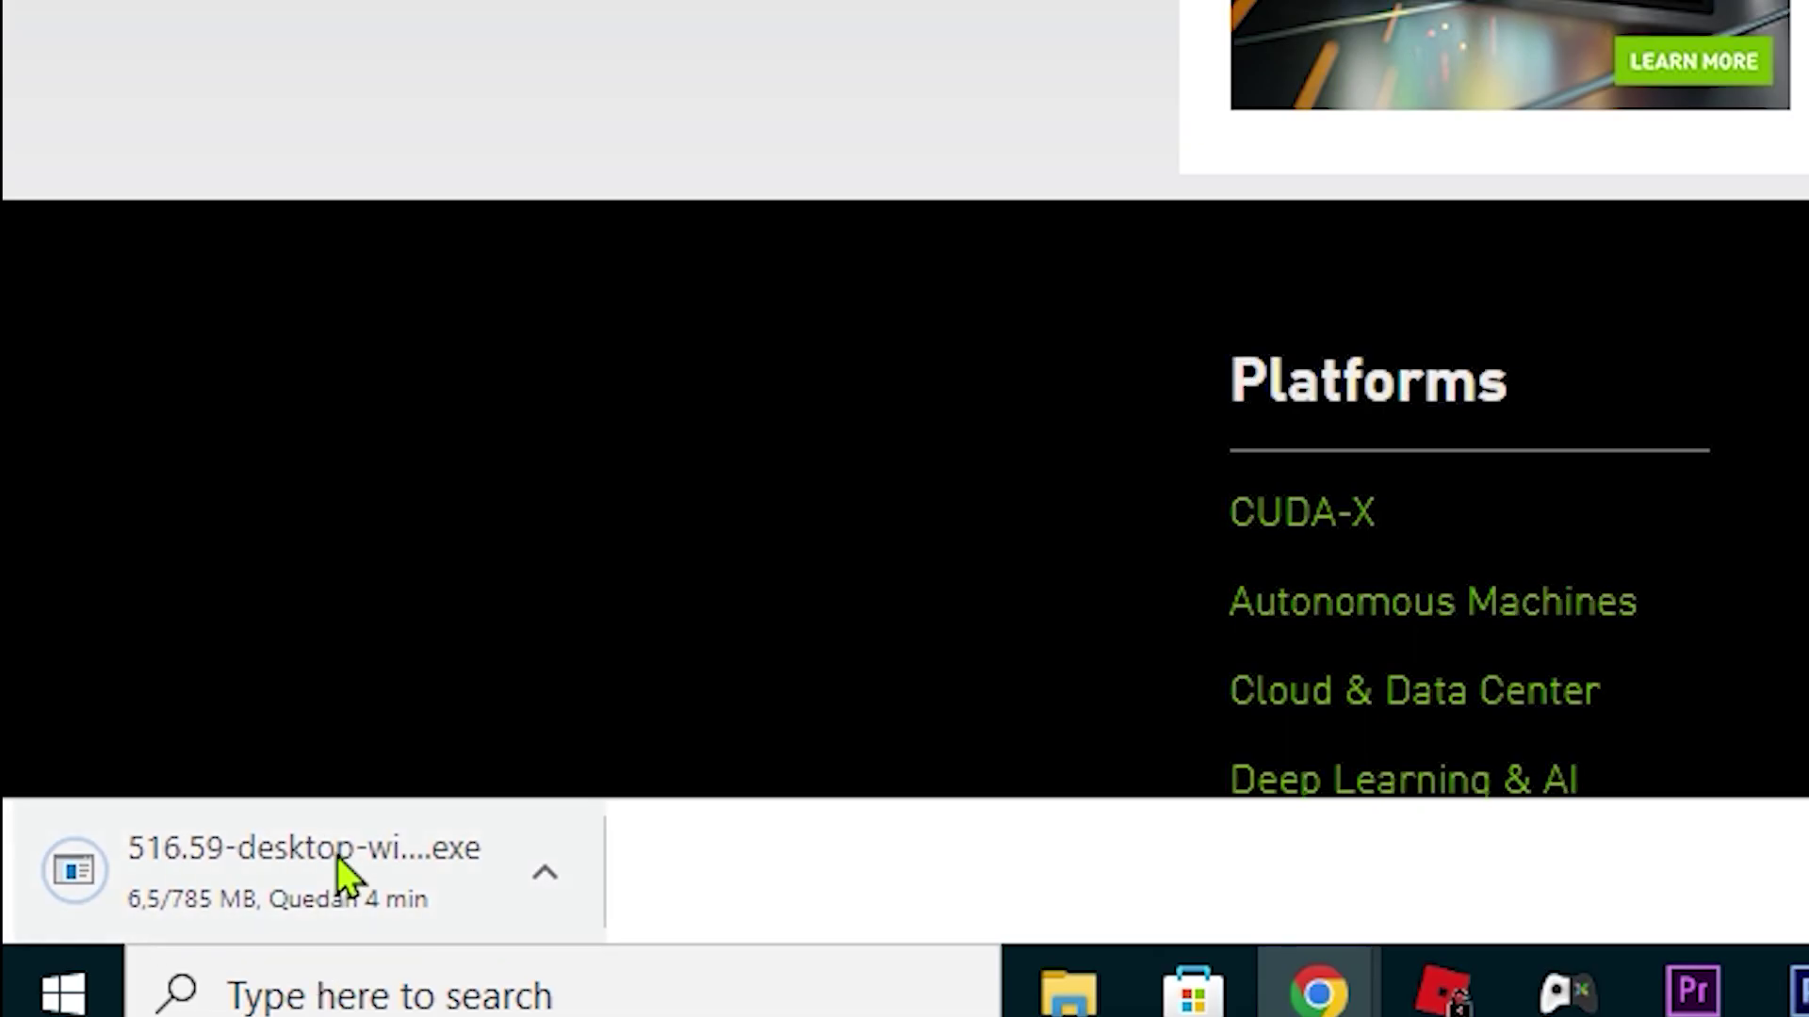